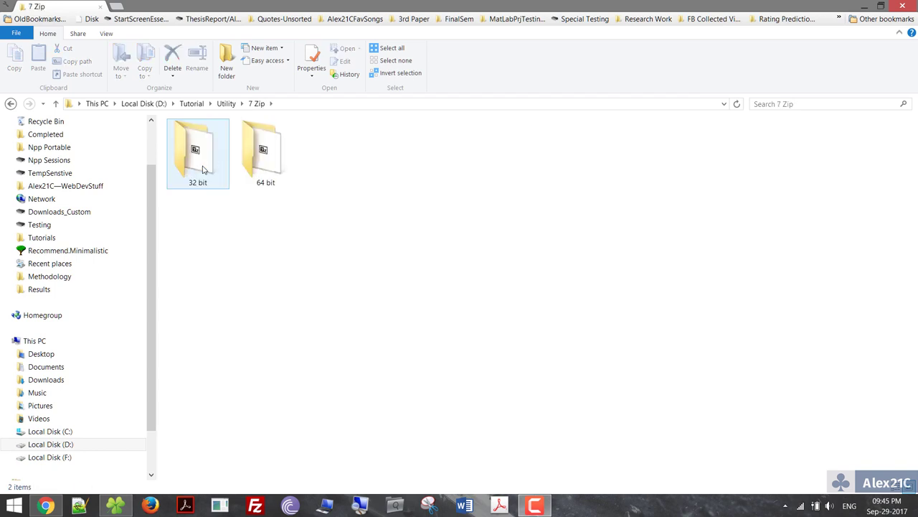
Step: Look through the 32 bit and 64 bit folders under 7 Zip and go back up to the Tutorial folder
{"action": "key", "text": "Right"}
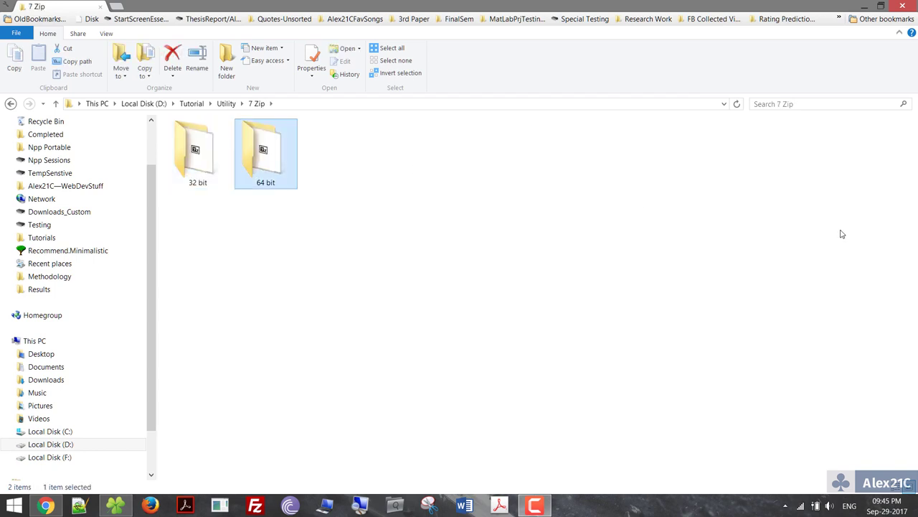
{"action": "key", "text": "Left"}
{"action": "key", "text": "Return"}
{"action": "key", "text": "BackSpace"}
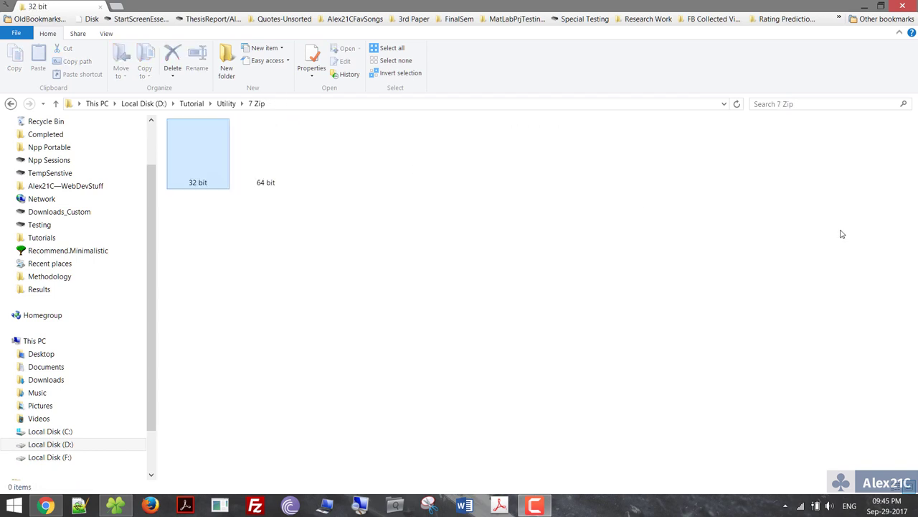
{"action": "key", "text": "BackSpace"}
{"action": "key", "text": "BackSpace"}
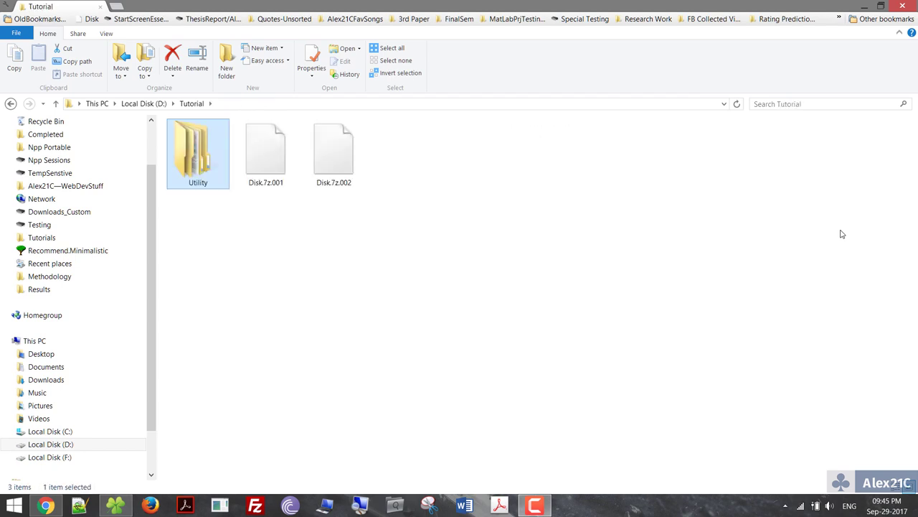
Step: Review the 7-Zip 16.04 Windows download options on the 7-zip.org page in Chrome, then return to the Tutorial folder
{"action": "key", "text": "alt+Tab"}
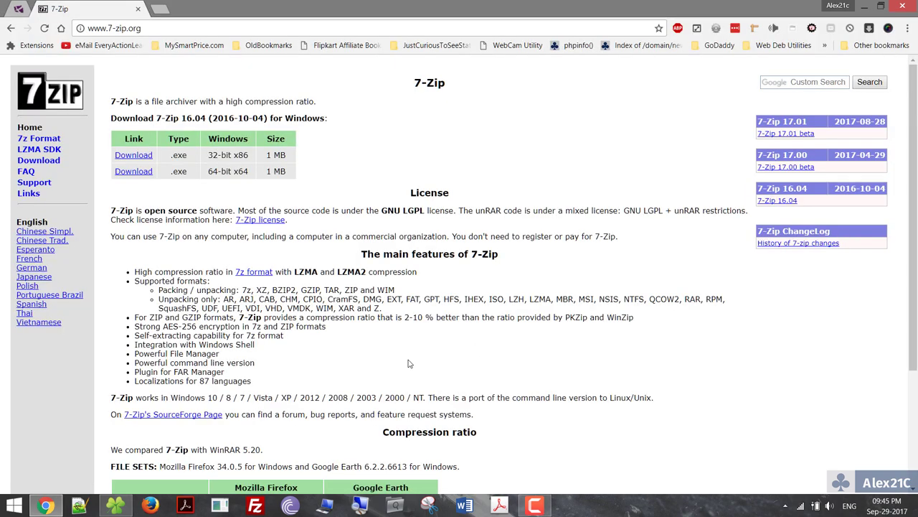
{"action": "scroll", "coordinate": [589, 380], "scroll_direction": "down", "scroll_amount": 3}
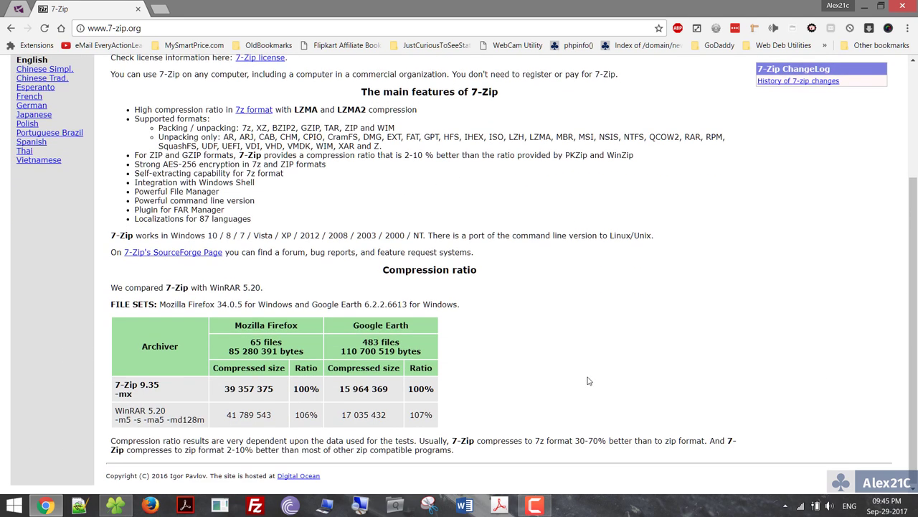
{"action": "scroll", "coordinate": [590, 378], "scroll_direction": "up", "scroll_amount": 3}
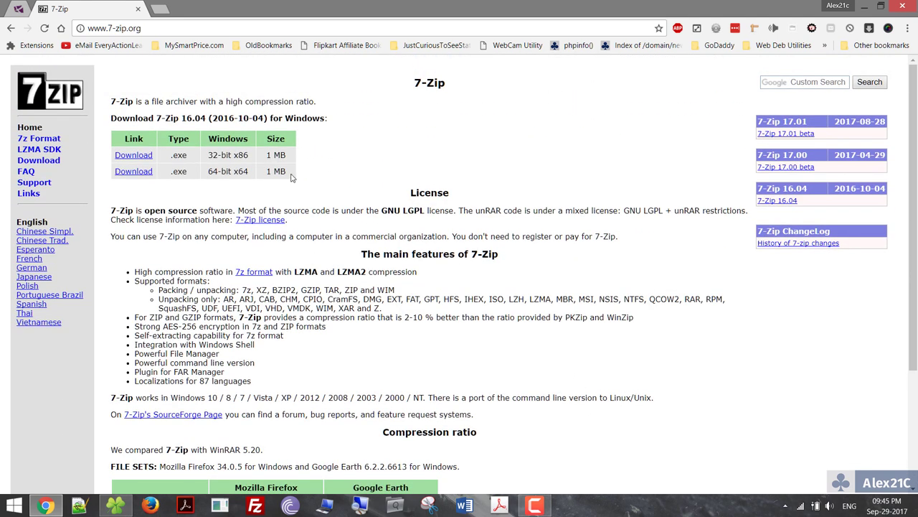
{"action": "left_click_drag", "start_coordinate": [294, 179], "coordinate": [104, 102]}
{"action": "left_click", "coordinate": [352, 127]}
{"action": "key", "text": "super+Down"}
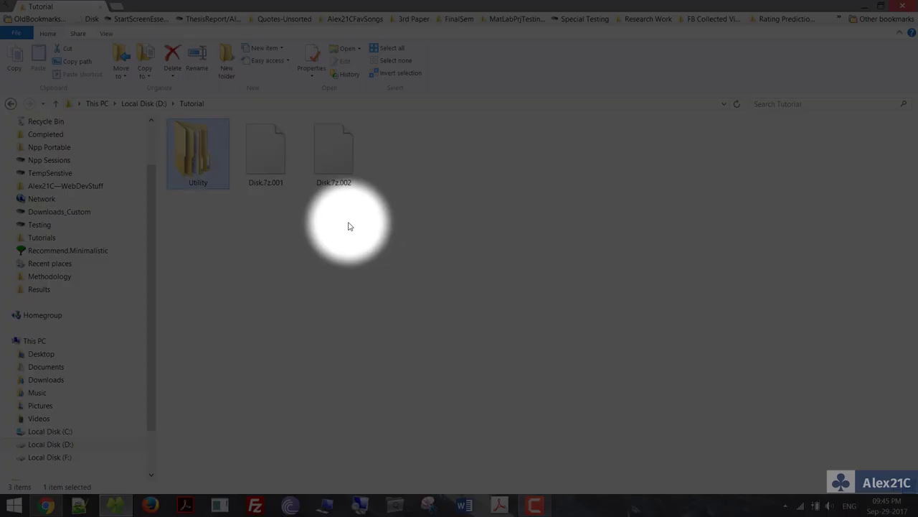
Step: Extract the split archive Disk.7z.001 with 7-Zip into the current Tutorial folder
{"action": "left_click", "coordinate": [267, 173]}
{"action": "right_click", "coordinate": [270, 172]}
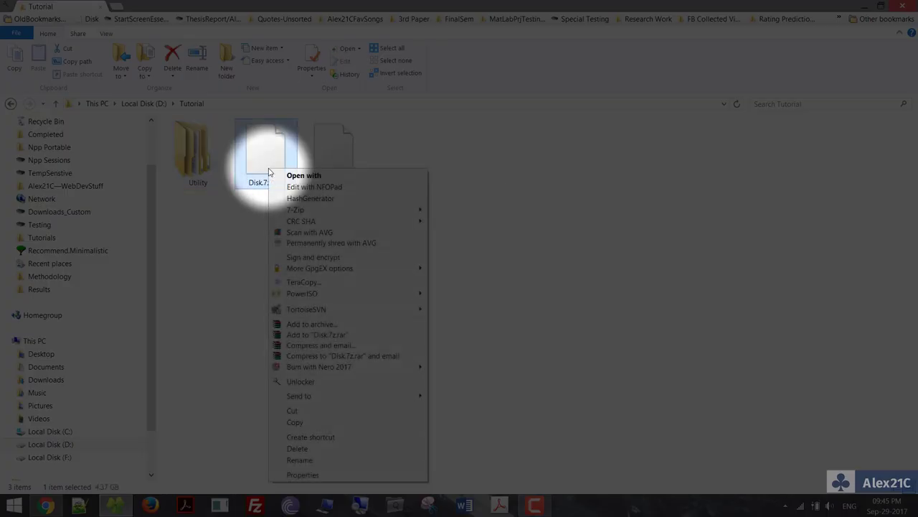
{"action": "mouse_move", "coordinate": [314, 209]}
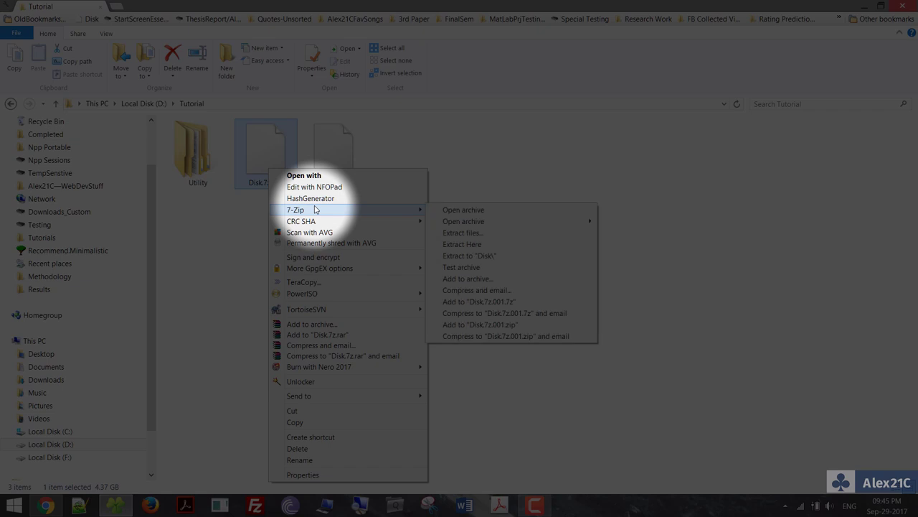
{"action": "left_click", "coordinate": [504, 249]}
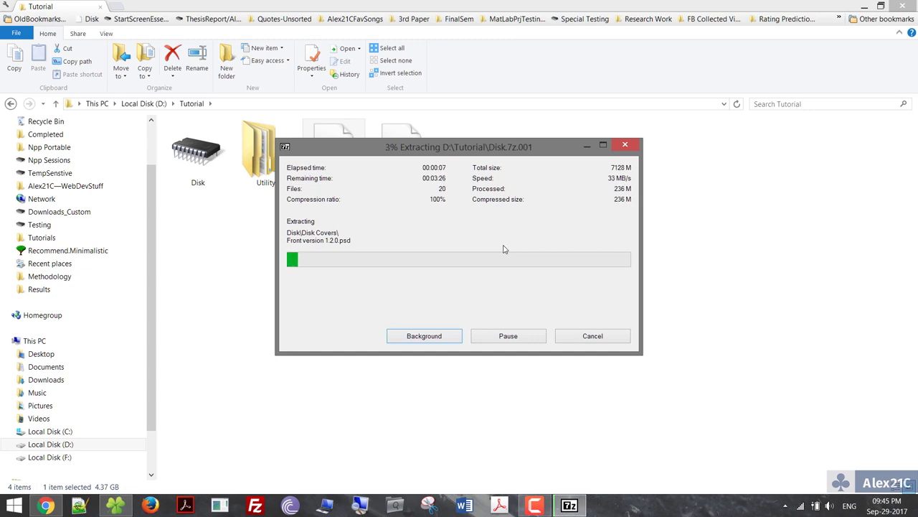
{"action": "left_click_drag", "start_coordinate": [467, 154], "coordinate": [620, 207]}
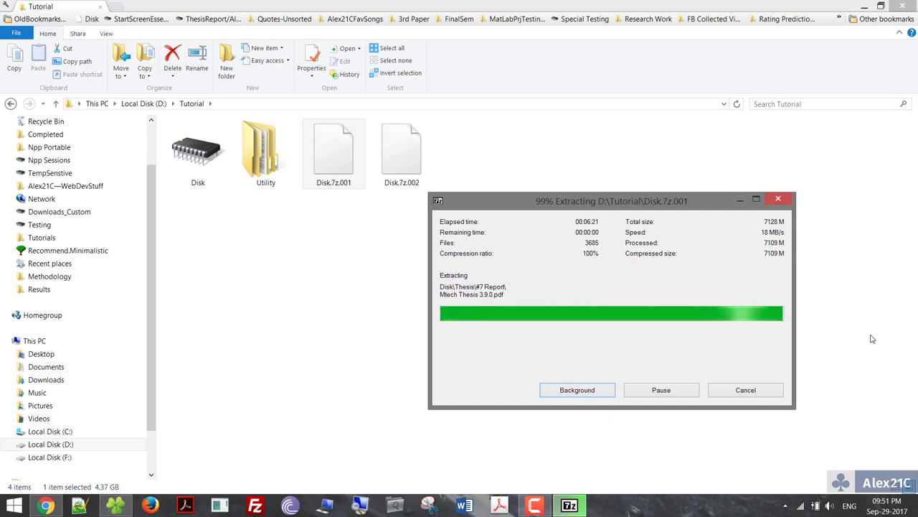
Step: Check the total size of the extracted Disk folder in its properties
{"action": "left_click", "coordinate": [199, 173]}
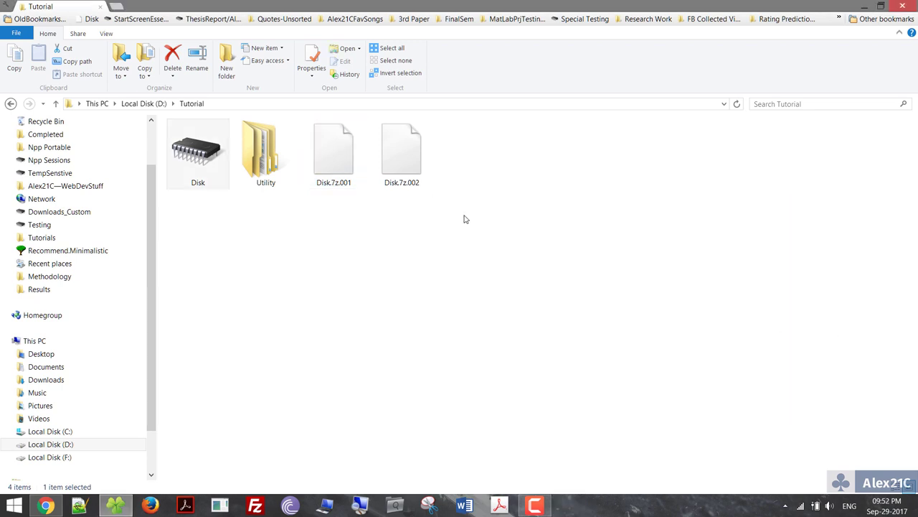
{"action": "right_click", "coordinate": [200, 173]}
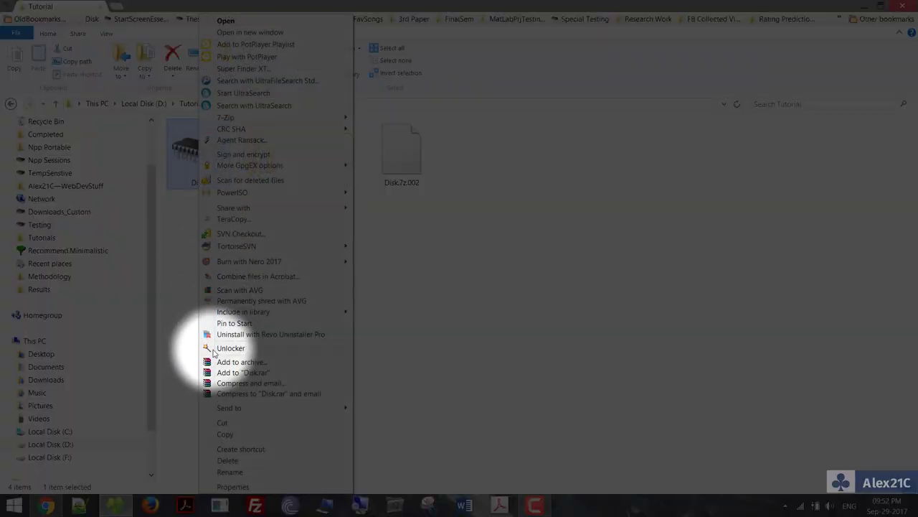
{"action": "left_click", "coordinate": [247, 488]}
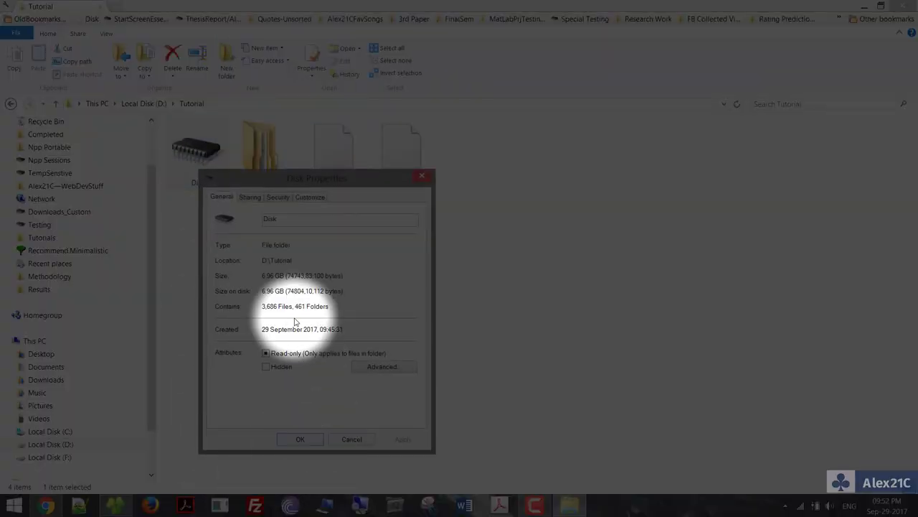
{"action": "double_click", "coordinate": [304, 275]}
{"action": "double_click", "coordinate": [369, 276]}
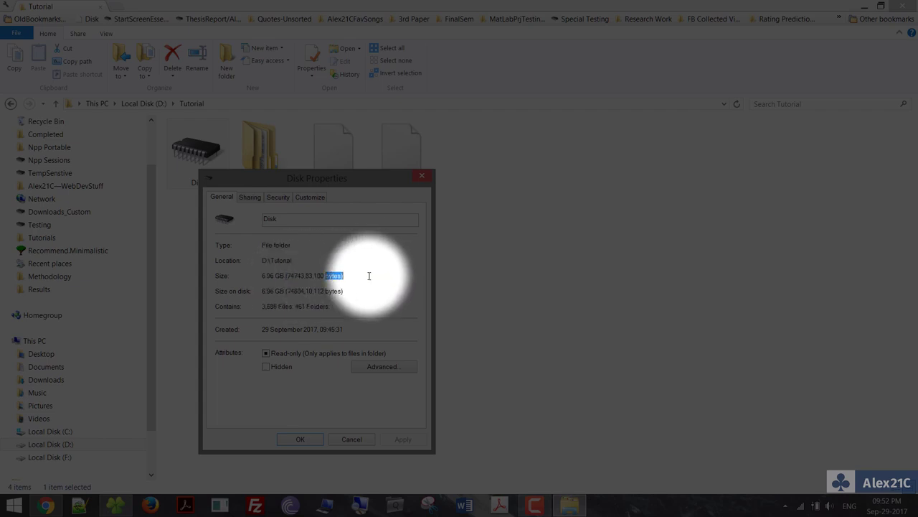
{"action": "left_click", "coordinate": [369, 275]}
{"action": "left_click_drag", "start_coordinate": [369, 275], "coordinate": [236, 274]}
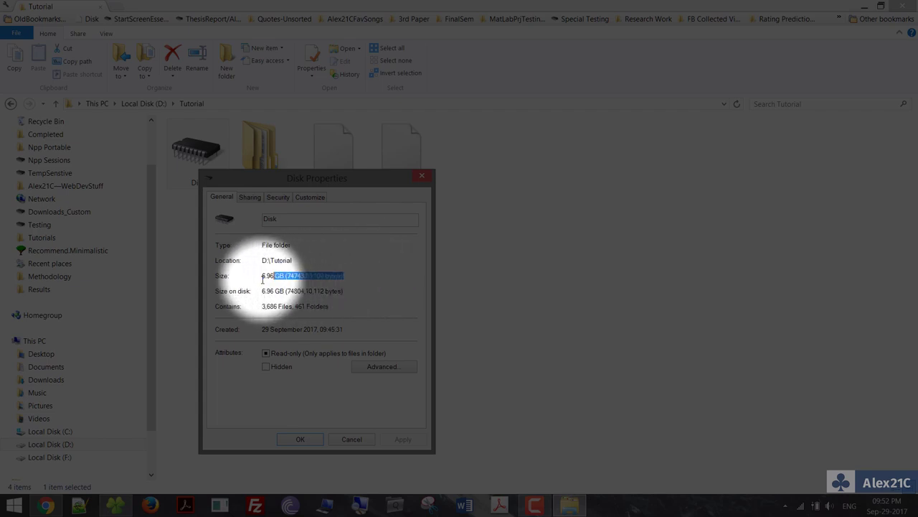
{"action": "left_click", "coordinate": [301, 439]}
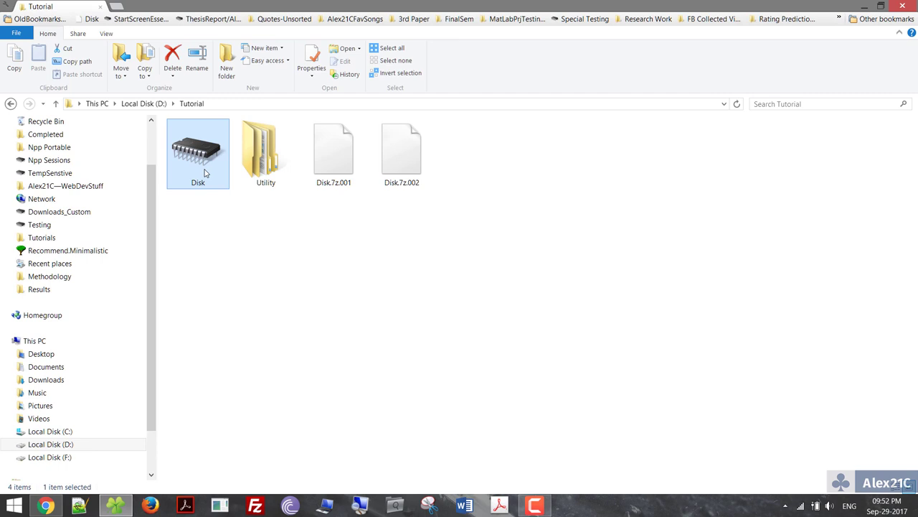
Step: Open the #4 Project (Source Code) folder inside Disk\Thesis
{"action": "double_click", "coordinate": [204, 173]}
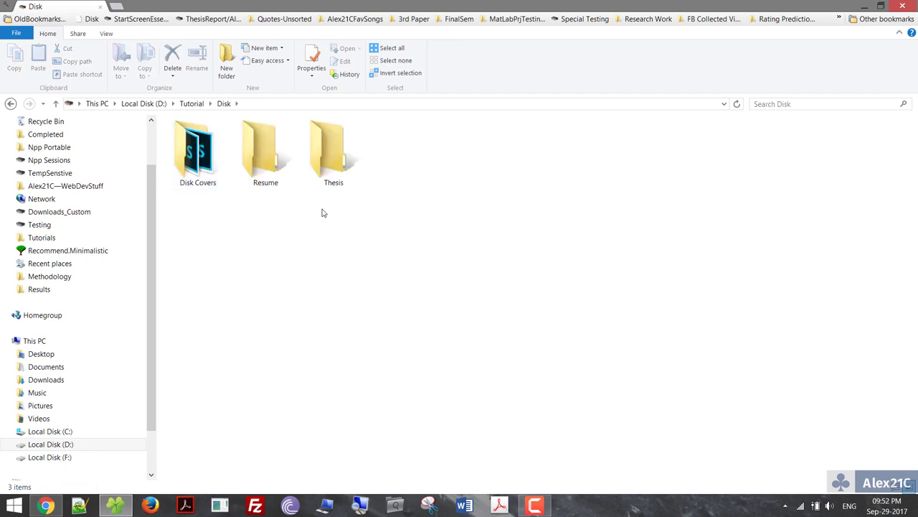
{"action": "double_click", "coordinate": [330, 176]}
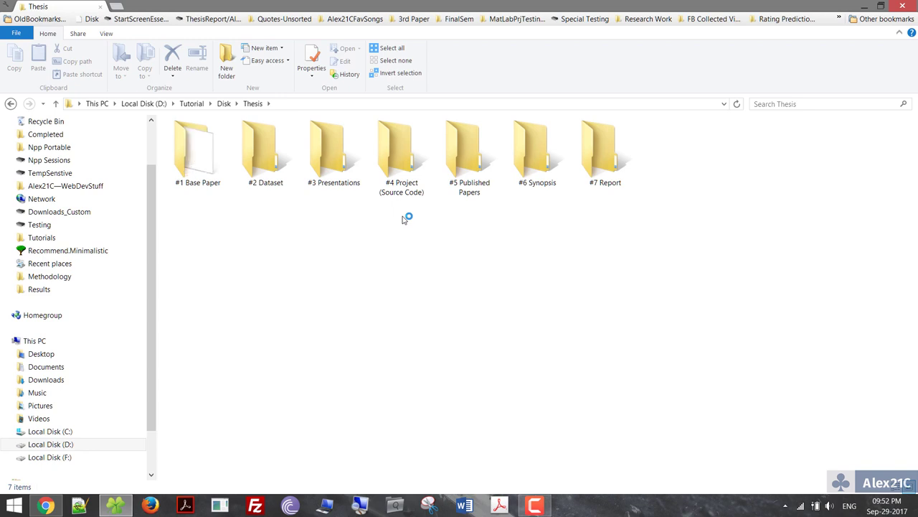
{"action": "left_click", "coordinate": [410, 185]}
{"action": "double_click", "coordinate": [409, 185]}
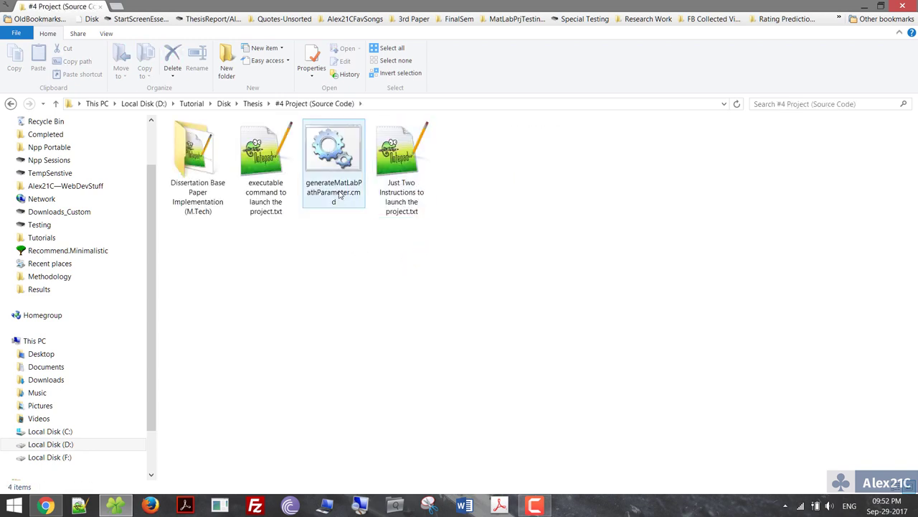
{"action": "mouse_move", "coordinate": [340, 195]}
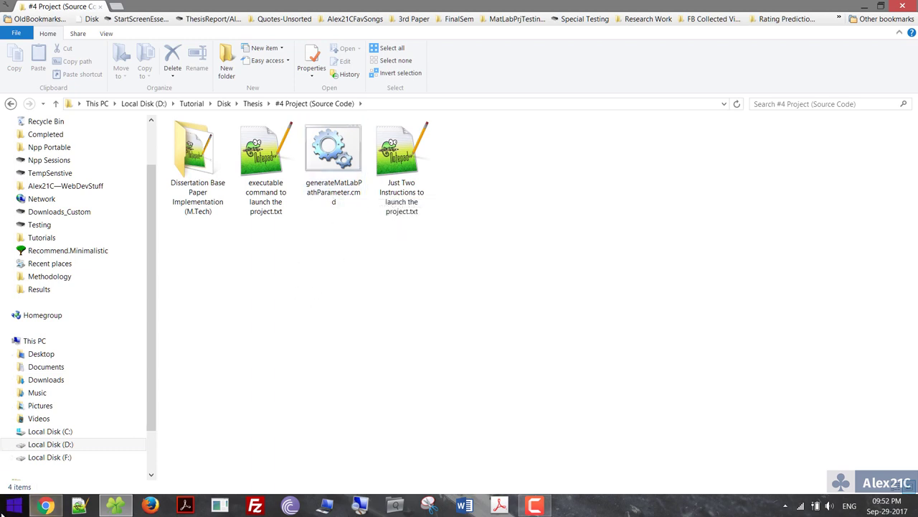
Step: Launch MATLAB R2016a
{"action": "left_click", "coordinate": [13, 506]}
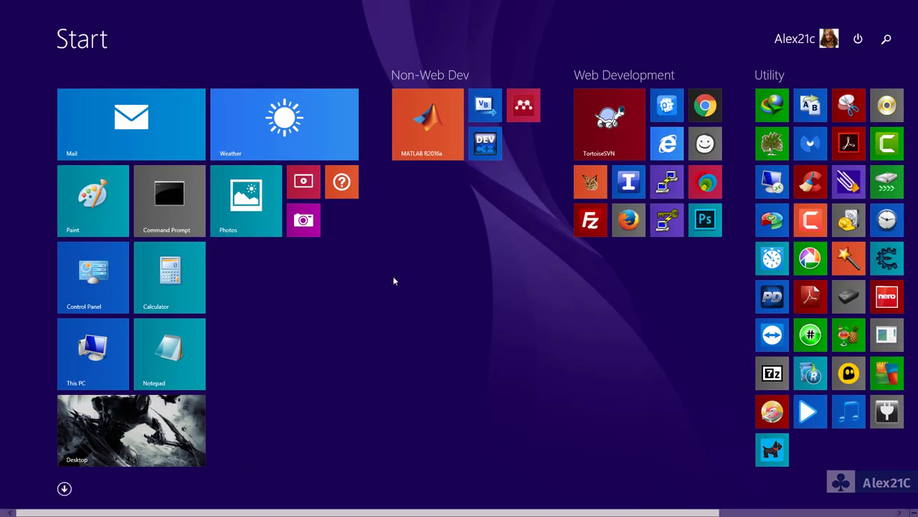
{"action": "left_click", "coordinate": [431, 137]}
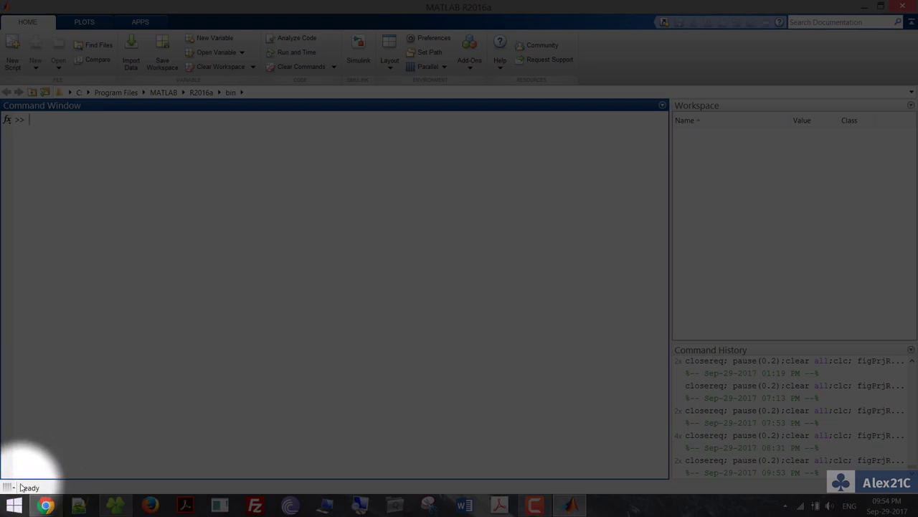
Step: Run generateMatLabPathParameter.cmd from the project source code folder, copy the entire generated path, and close the text file
{"action": "left_click", "coordinate": [115, 506]}
{"action": "left_click", "coordinate": [338, 193]}
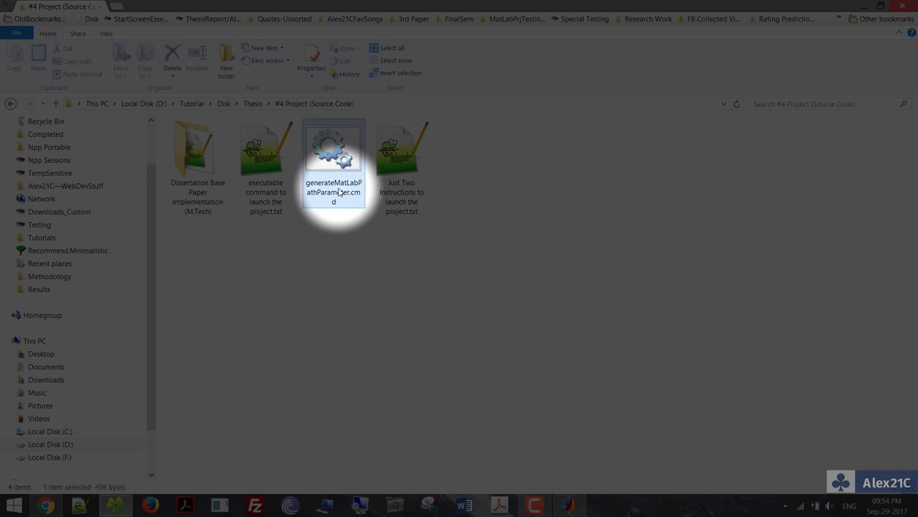
{"action": "double_click", "coordinate": [338, 193]}
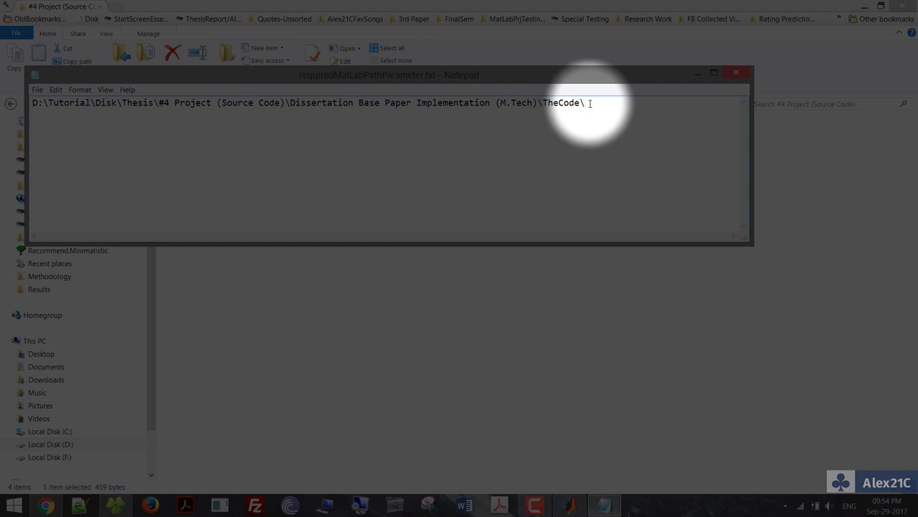
{"action": "key", "text": "ctrl+a"}
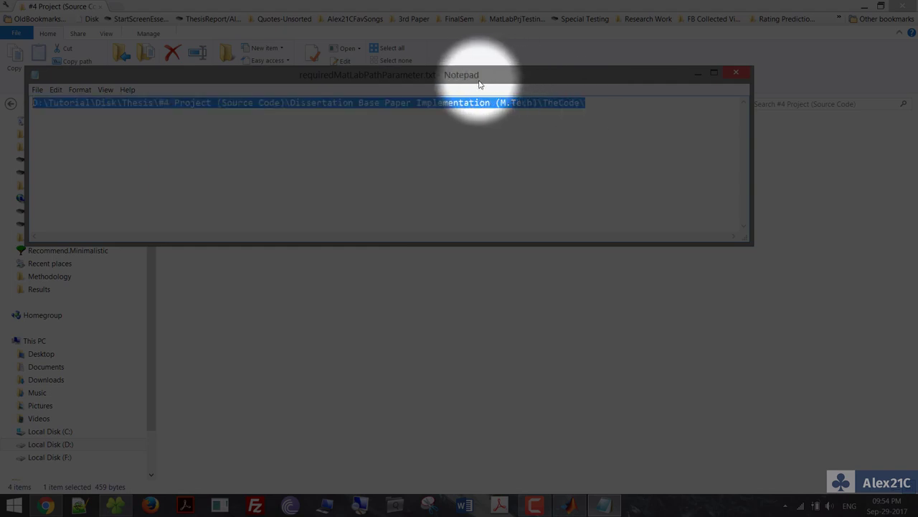
{"action": "right_click", "coordinate": [471, 106]}
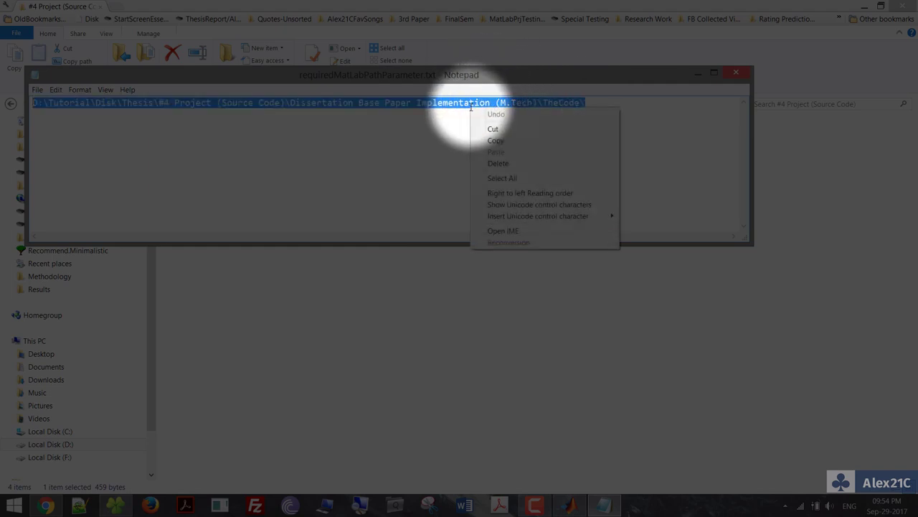
{"action": "left_click", "coordinate": [495, 141]}
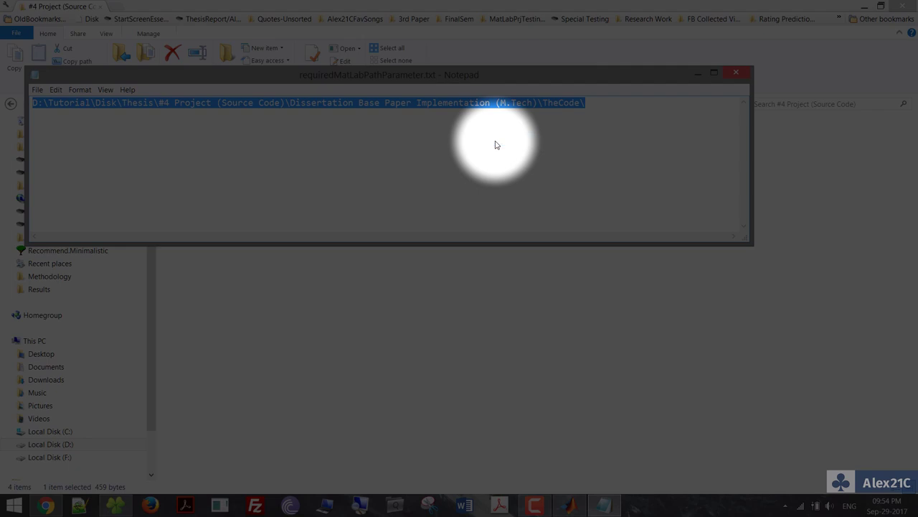
{"action": "left_click", "coordinate": [734, 73]}
Step: In MATLAB, add the copied TheCode folder path with all its subfolders to the search path
{"action": "left_click", "coordinate": [569, 505]}
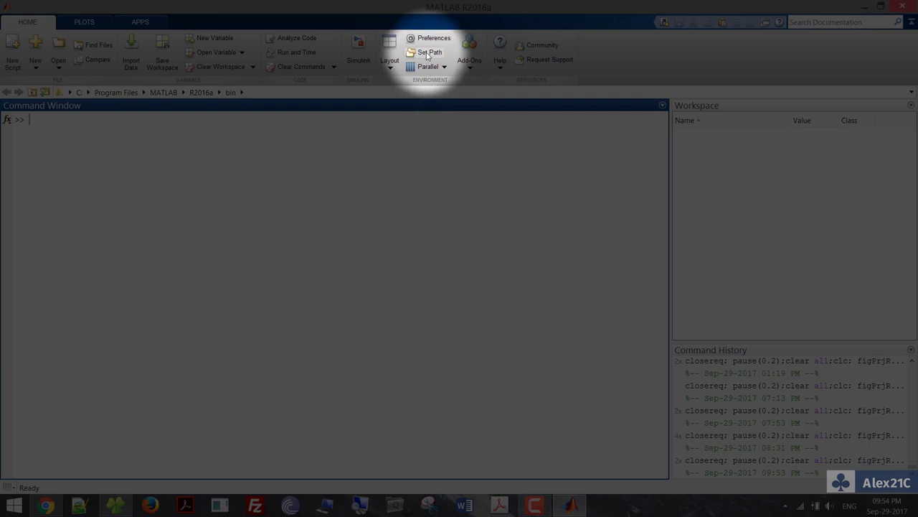
{"action": "left_click", "coordinate": [428, 55]}
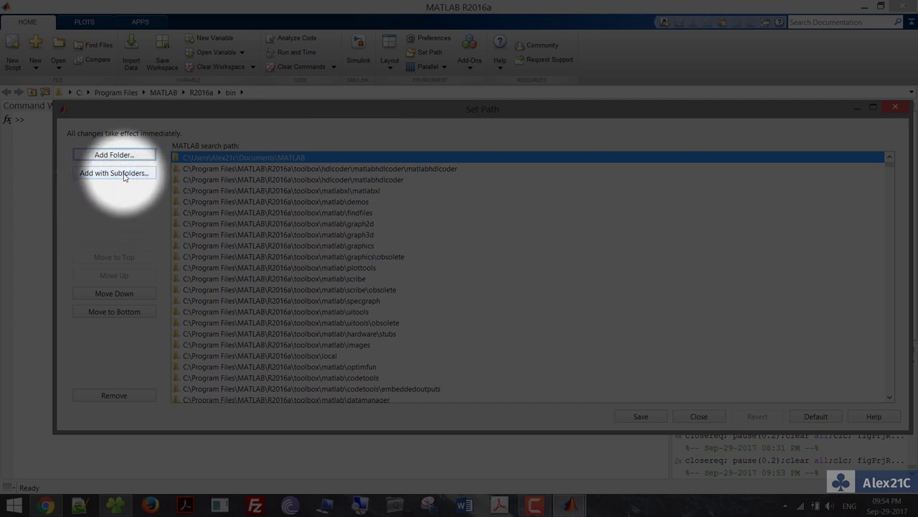
{"action": "left_click", "coordinate": [124, 176]}
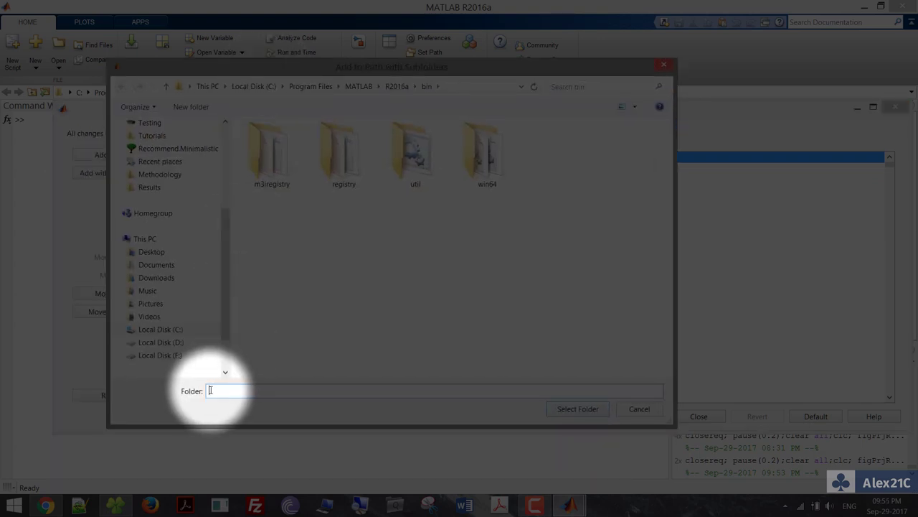
{"action": "right_click", "coordinate": [215, 390]}
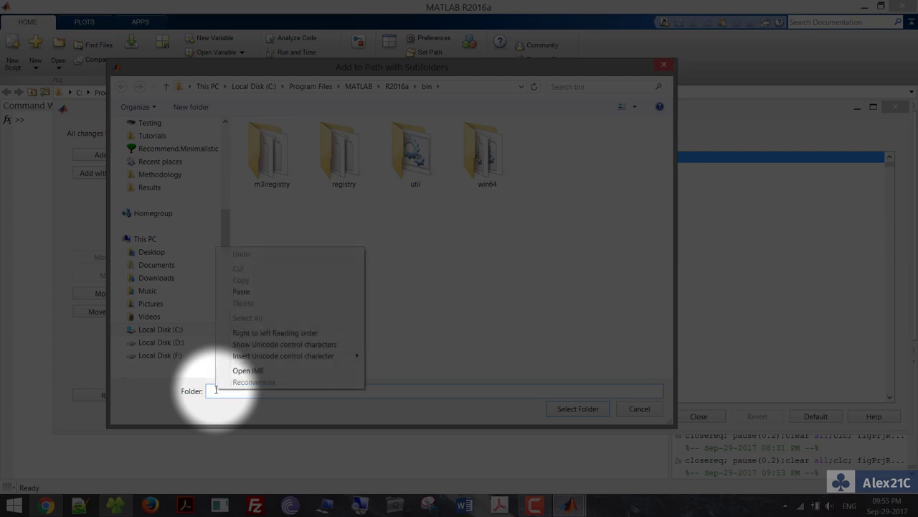
{"action": "left_click", "coordinate": [248, 291]}
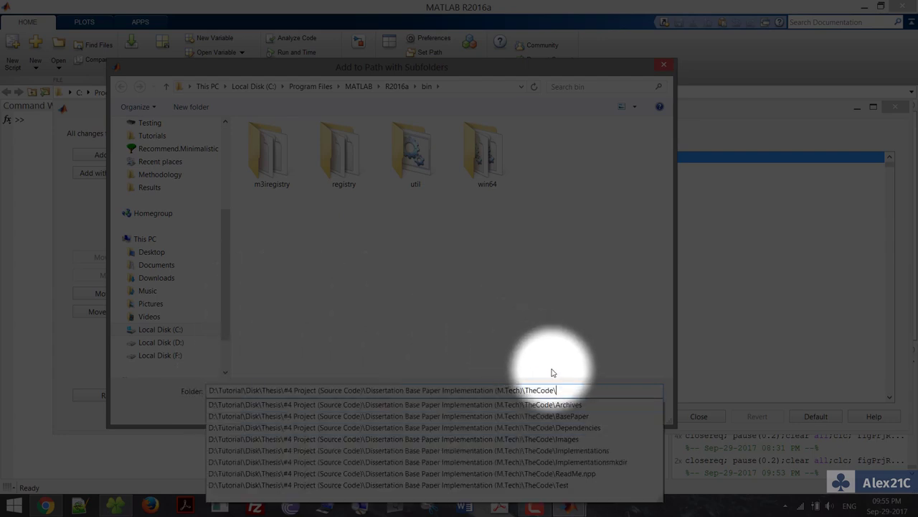
{"action": "left_click", "coordinate": [580, 378]}
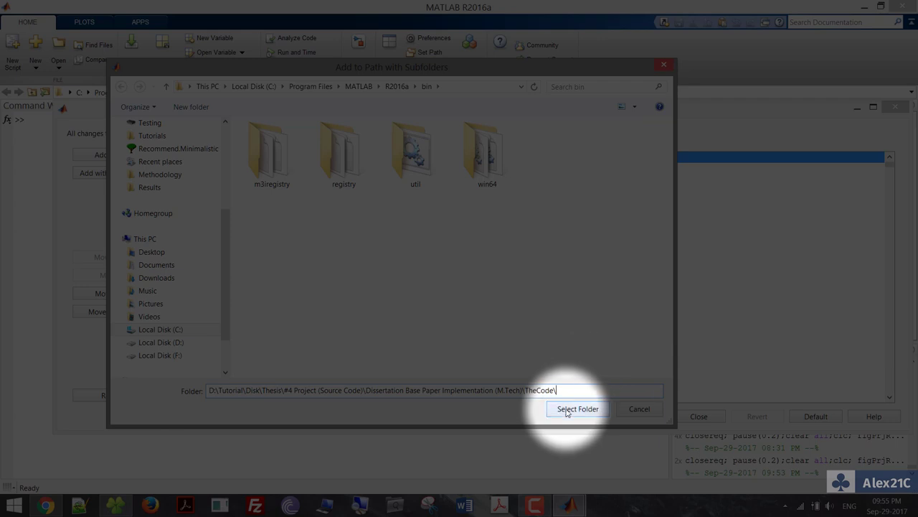
{"action": "left_click", "coordinate": [566, 409]}
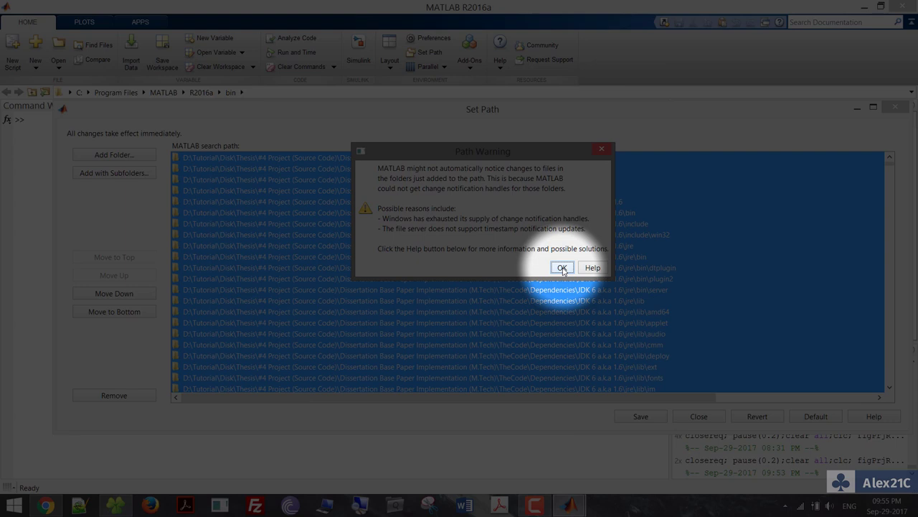
Step: Acknowledge the path warning, save the updated MATLAB search path and close the Set Path dialog
{"action": "left_click", "coordinate": [562, 268]}
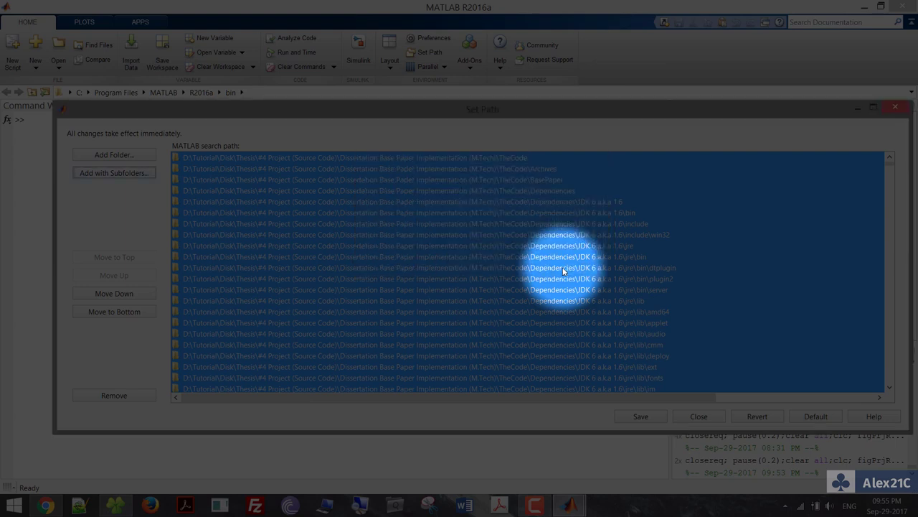
{"action": "left_click", "coordinate": [641, 416]}
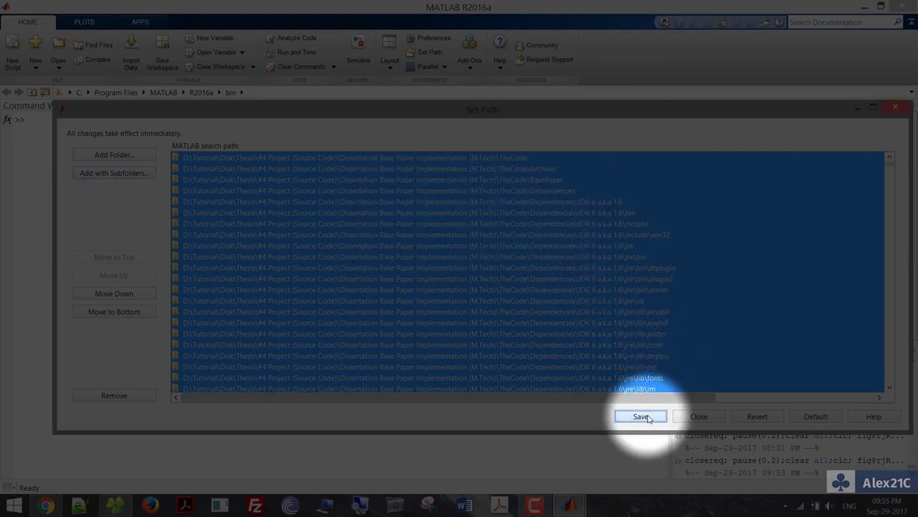
{"action": "left_click", "coordinate": [698, 416]}
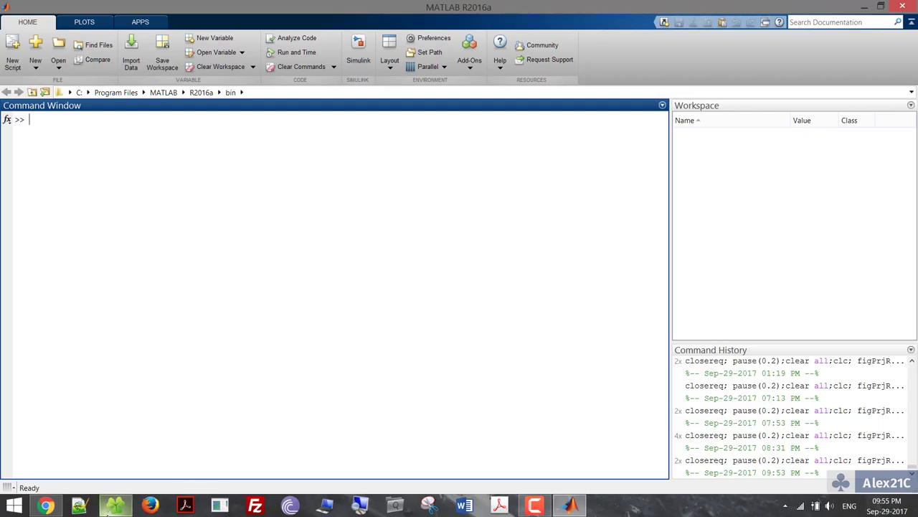
Step: Open "executable command to launch the project.txt" in the #4 Project (Source Code) folder, copy its entire command and minimize the text editor
{"action": "left_click", "coordinate": [112, 508]}
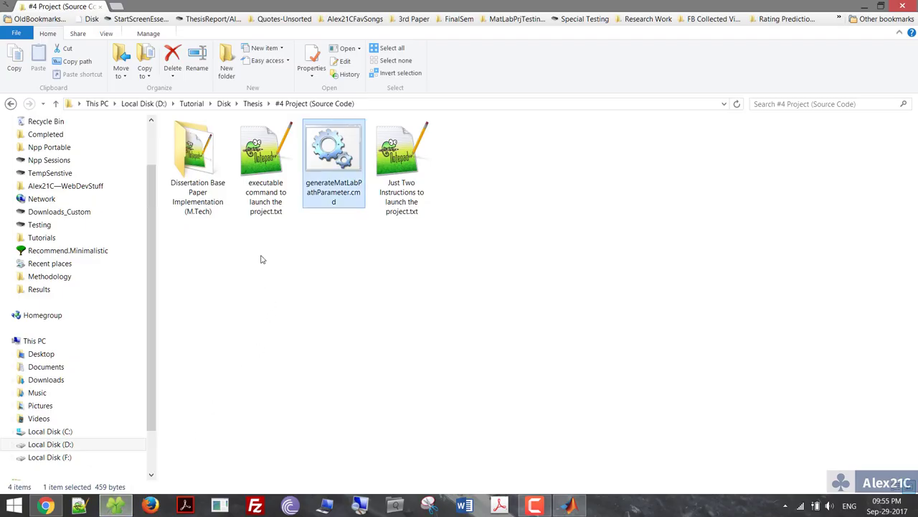
{"action": "left_click", "coordinate": [265, 195]}
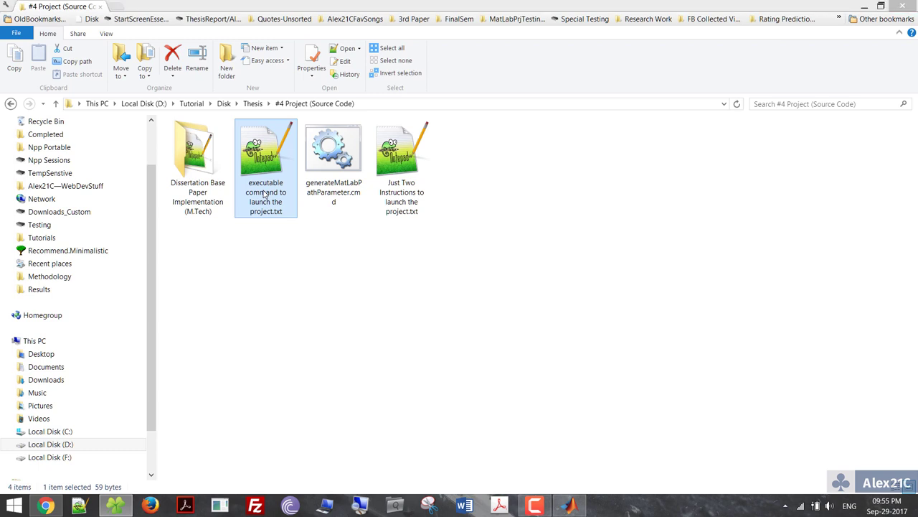
{"action": "double_click", "coordinate": [265, 195]}
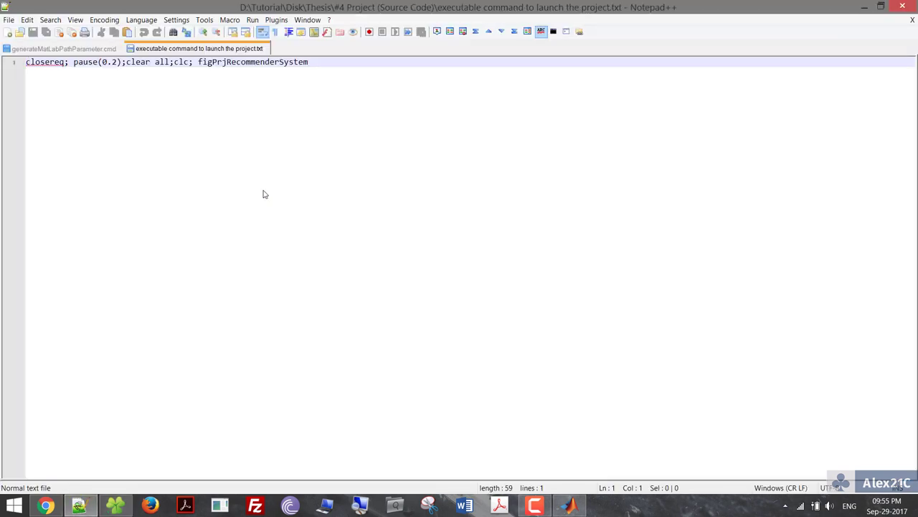
{"action": "left_click", "coordinate": [359, 62]}
{"action": "key", "text": "ctrl+a"}
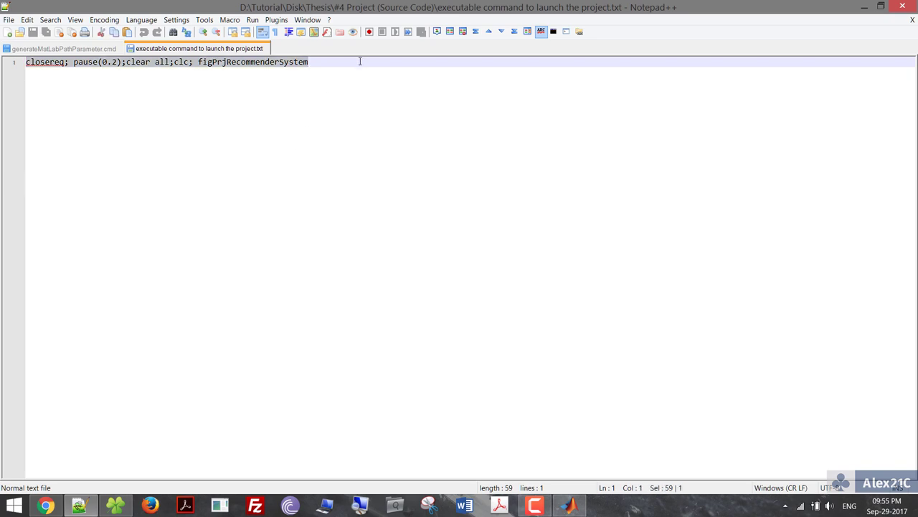
{"action": "right_click", "coordinate": [284, 62]}
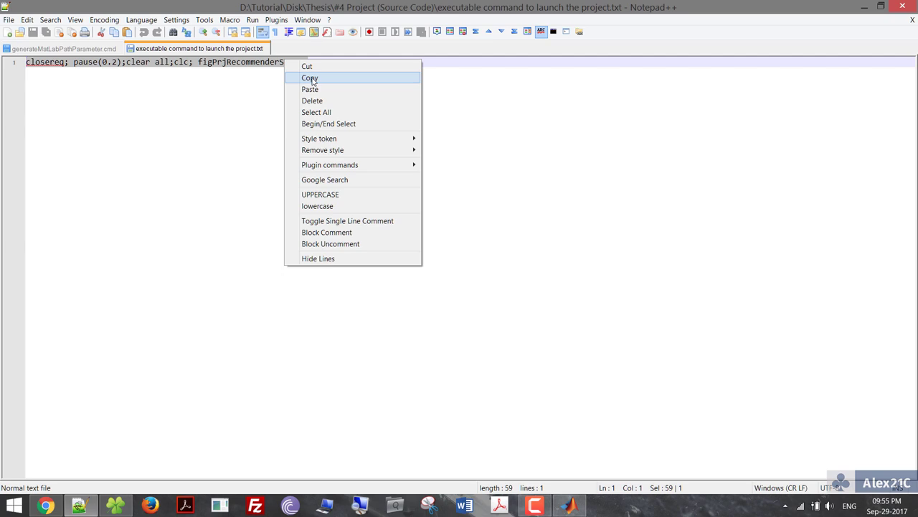
{"action": "left_click", "coordinate": [311, 79]}
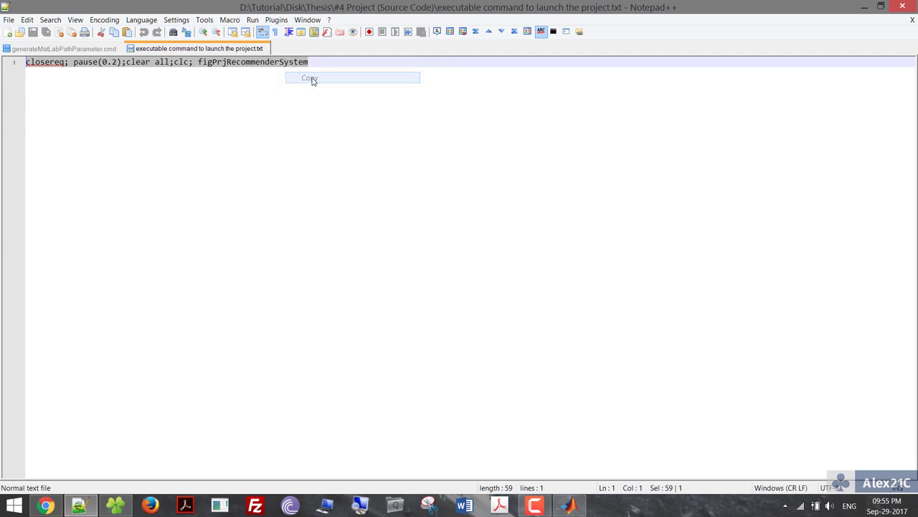
{"action": "left_click", "coordinate": [865, 6]}
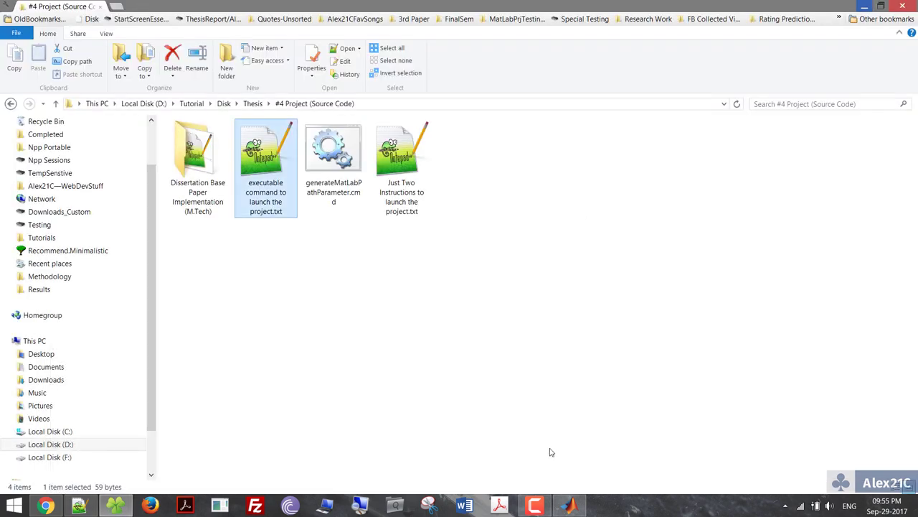
Step: Switch to MATLAB and run the copied command "closereq; pause(0.2);clear all;clc; figPrjRecommenderSystem" in the Command Window
{"action": "left_click", "coordinate": [569, 506]}
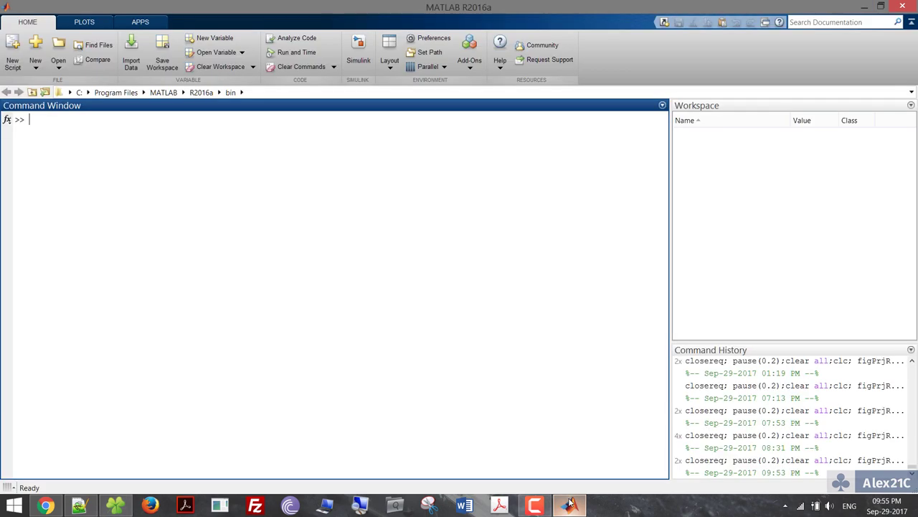
{"action": "right_click", "coordinate": [420, 263]}
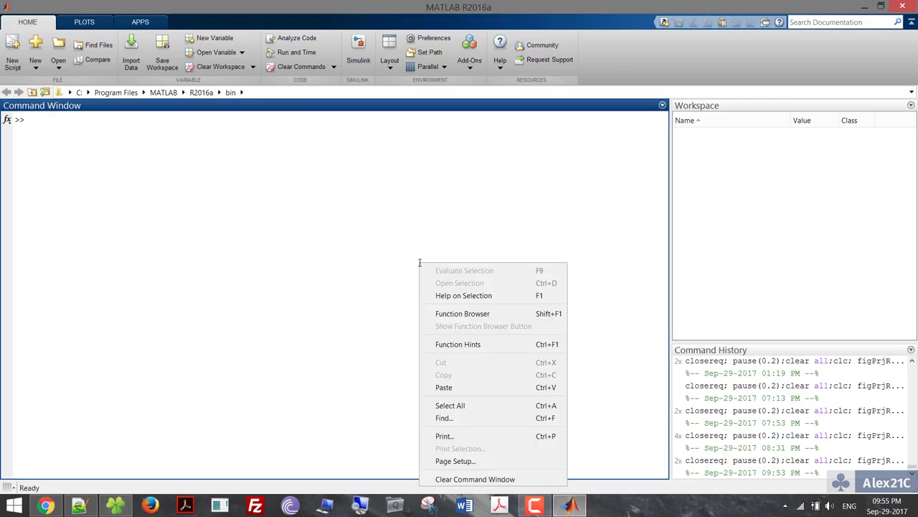
{"action": "left_click", "coordinate": [446, 387]}
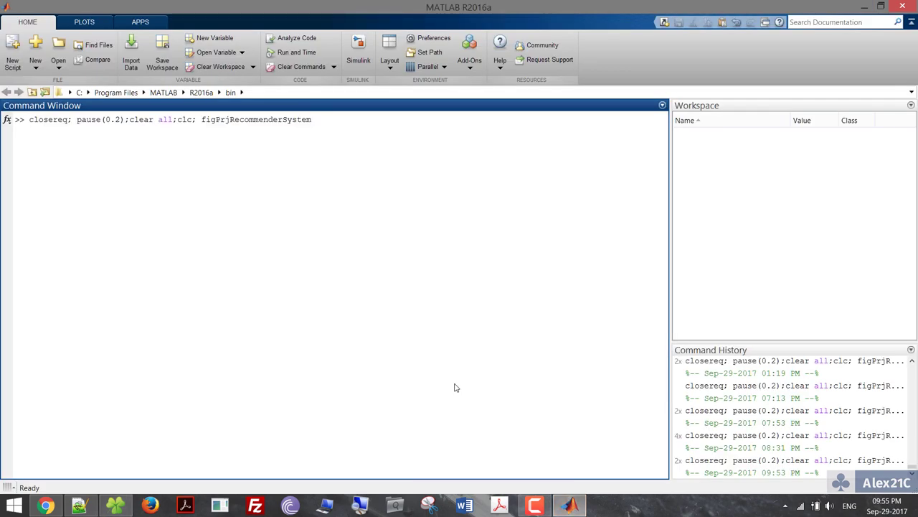
{"action": "key", "text": "Return"}
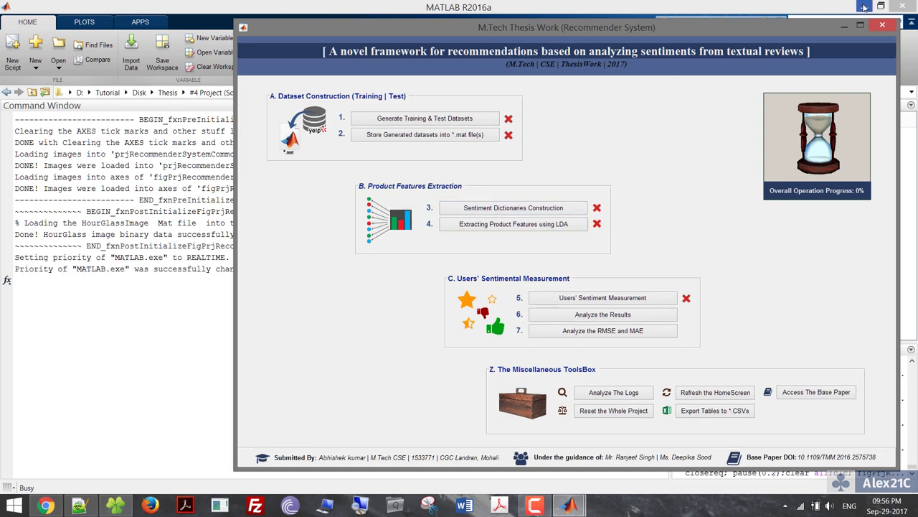
Step: Minimize MATLAB and the file explorer so that only the Recommender System window is shown on the desktop
{"action": "left_click", "coordinate": [865, 7]}
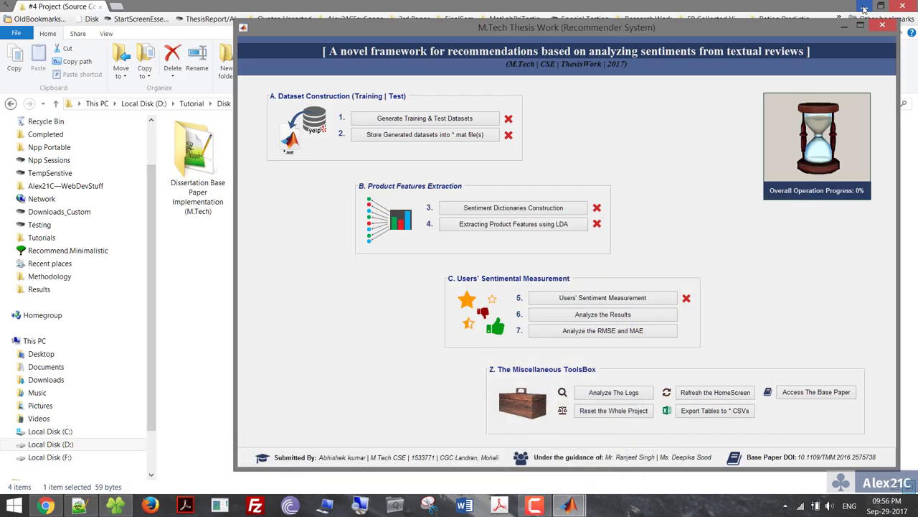
{"action": "left_click", "coordinate": [864, 7]}
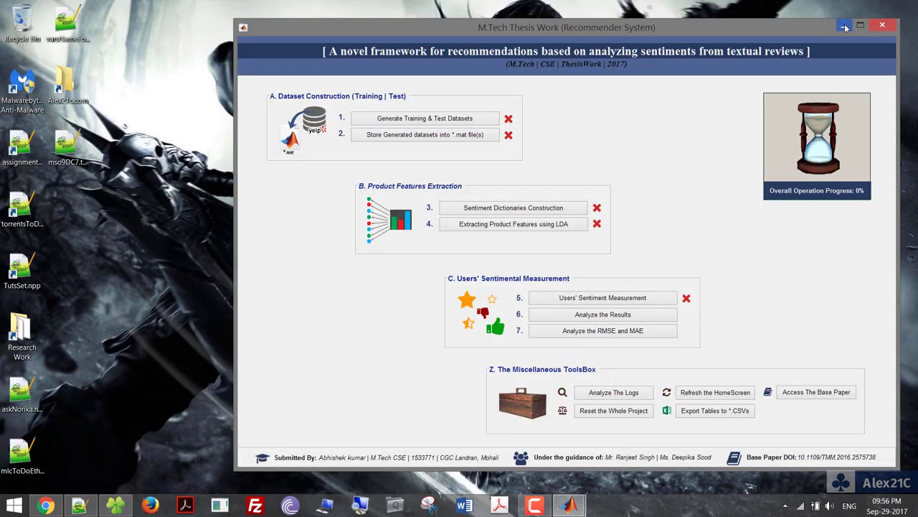
{"action": "left_click", "coordinate": [844, 28]}
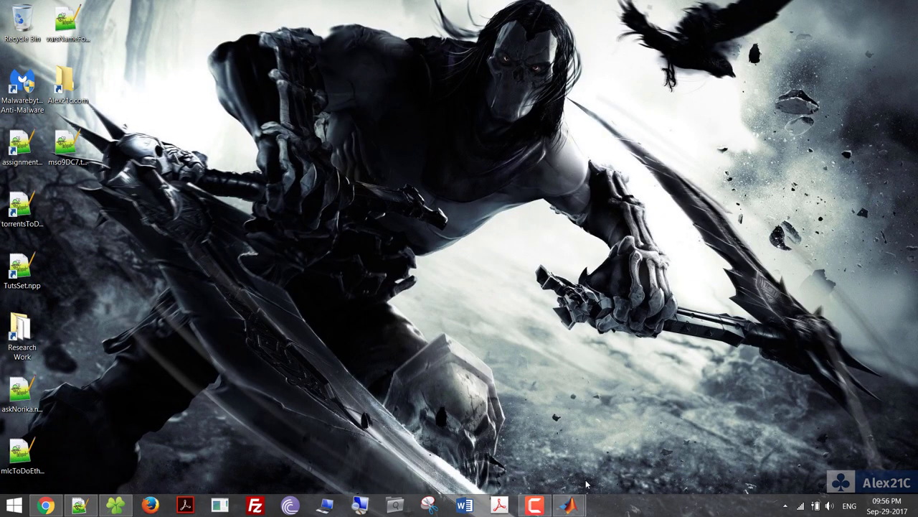
{"action": "mouse_move", "coordinate": [569, 505]}
{"action": "left_click", "coordinate": [634, 445]}
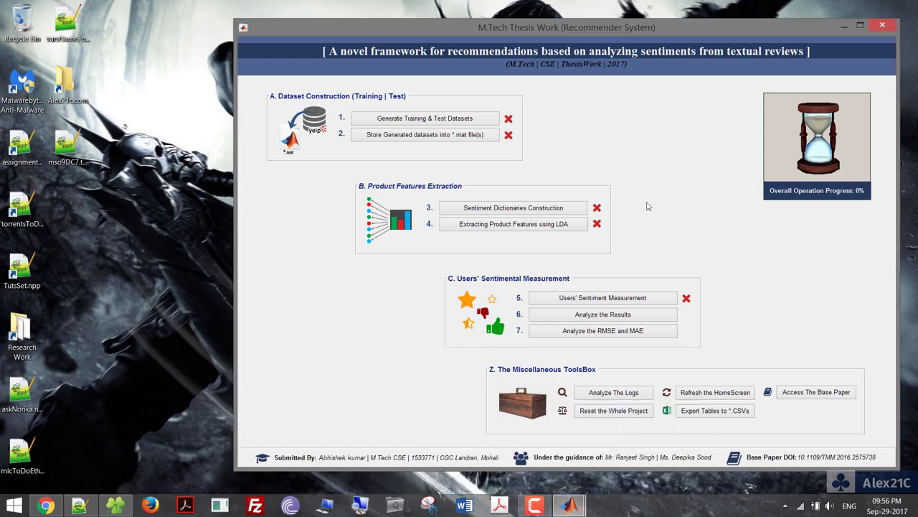
Step: Generate the training and test datasets from the Recommender System window with 250 reviews per business category and 80 percent training data
{"action": "left_click_drag", "start_coordinate": [564, 36], "coordinate": [488, 29]}
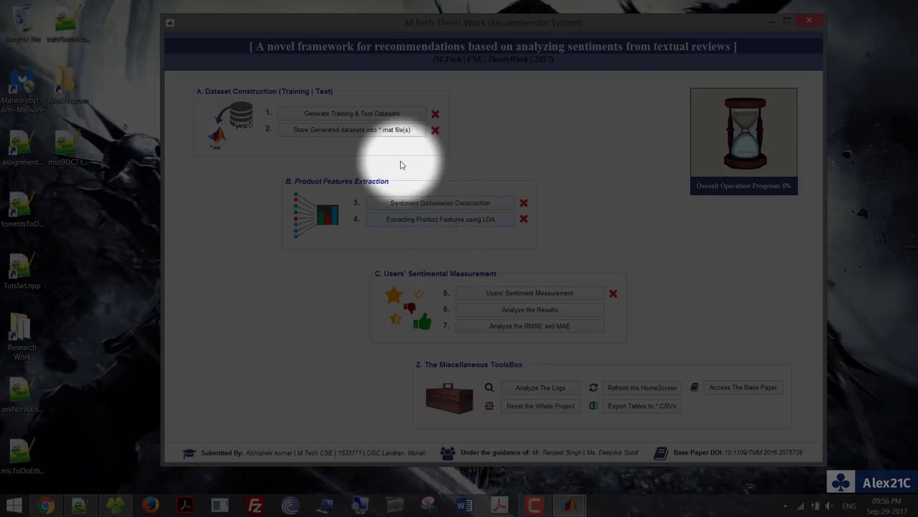
{"action": "left_click", "coordinate": [371, 116]}
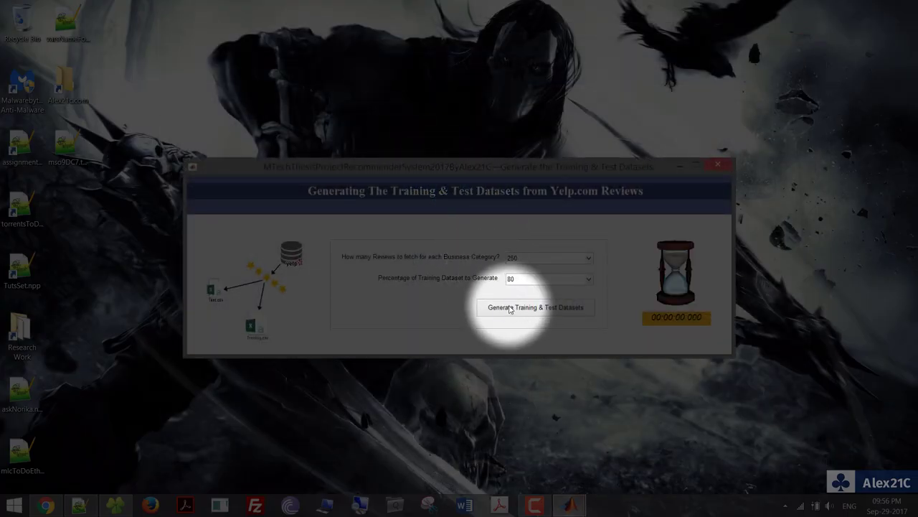
{"action": "left_click", "coordinate": [512, 310]}
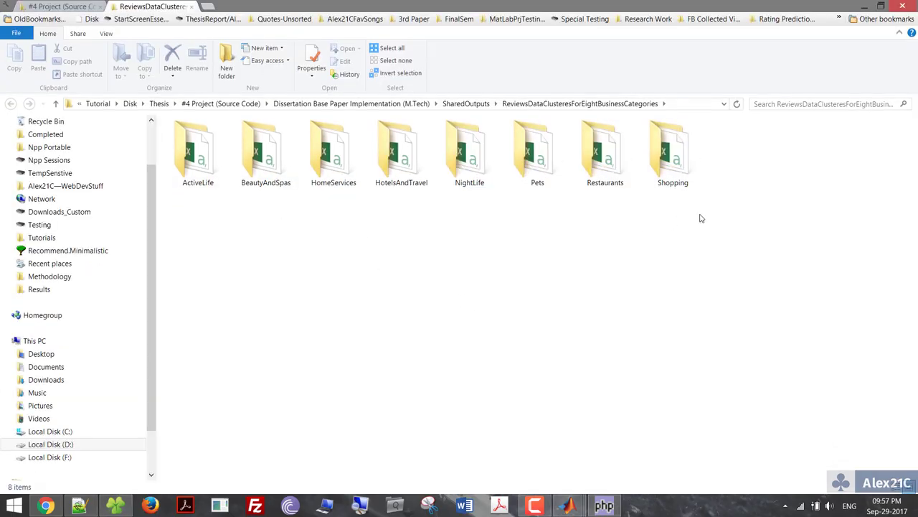
Step: Browse the generated category folders to ActiveLife\Clusters\Test and open 1-Star.csv in Excel
{"action": "left_click_drag", "start_coordinate": [701, 217], "coordinate": [160, 168]}
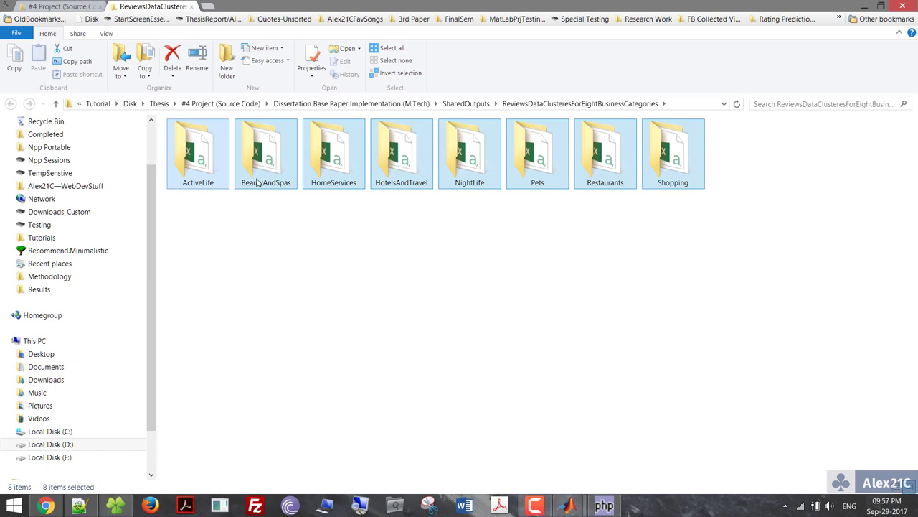
{"action": "double_click", "coordinate": [196, 172]}
{"action": "double_click", "coordinate": [209, 172]}
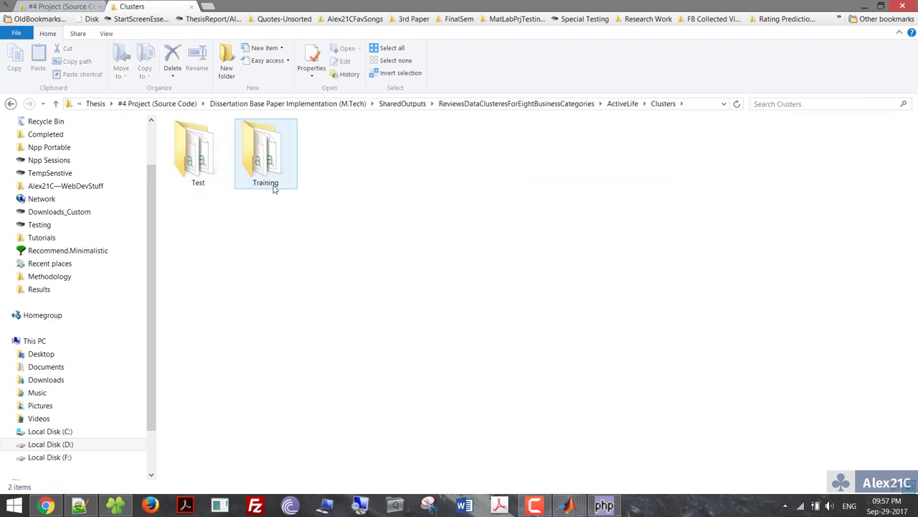
{"action": "left_click", "coordinate": [213, 175]}
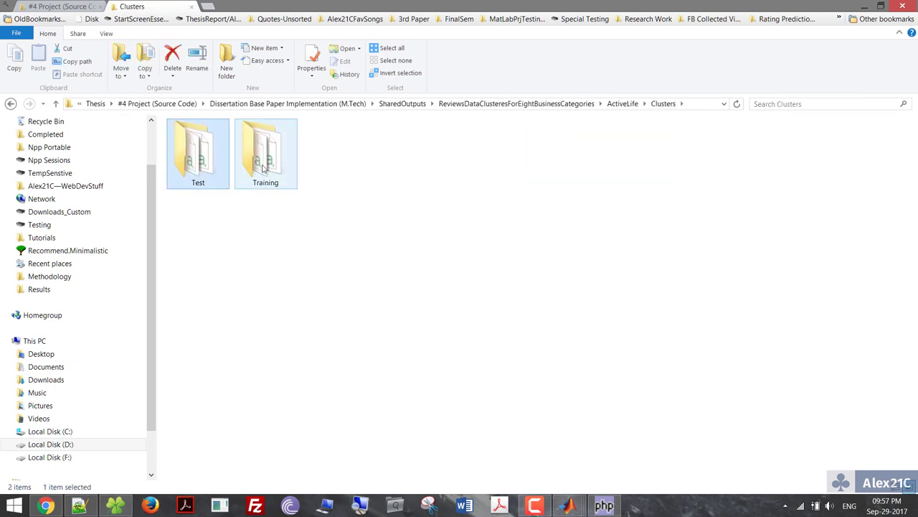
{"action": "double_click", "coordinate": [207, 170]}
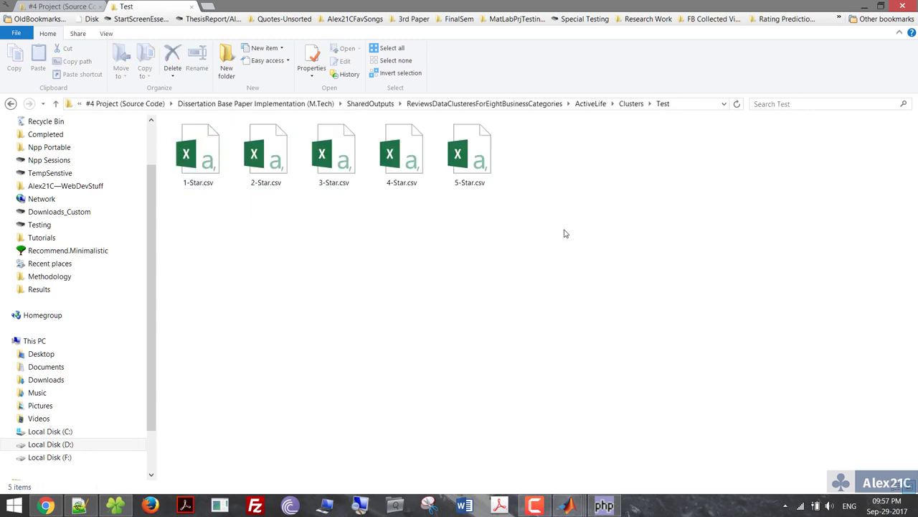
{"action": "left_click_drag", "start_coordinate": [566, 231], "coordinate": [185, 151]}
{"action": "left_click", "coordinate": [325, 252]}
{"action": "left_click", "coordinate": [202, 178]}
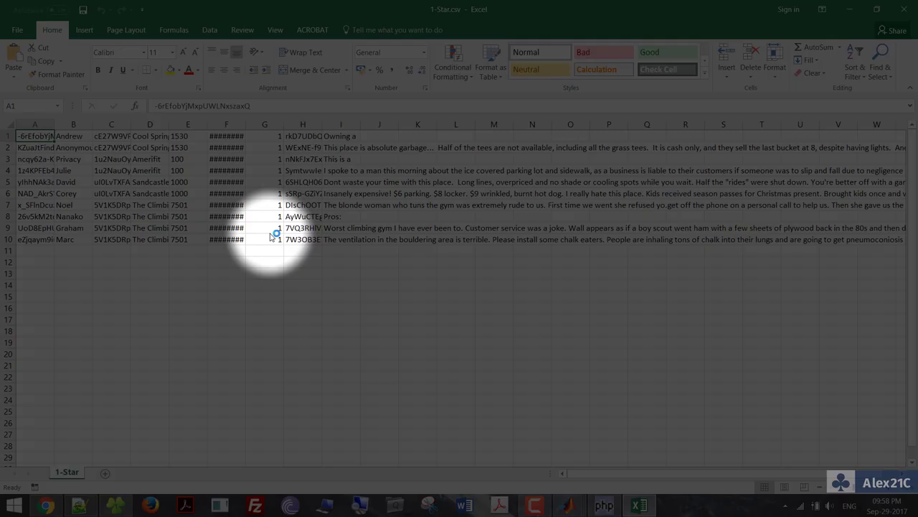
Step: Fit columns F, A and B to their contents to inspect the reviews, close 1-Star.csv without saving and close the folder window
{"action": "double_click", "coordinate": [246, 124]}
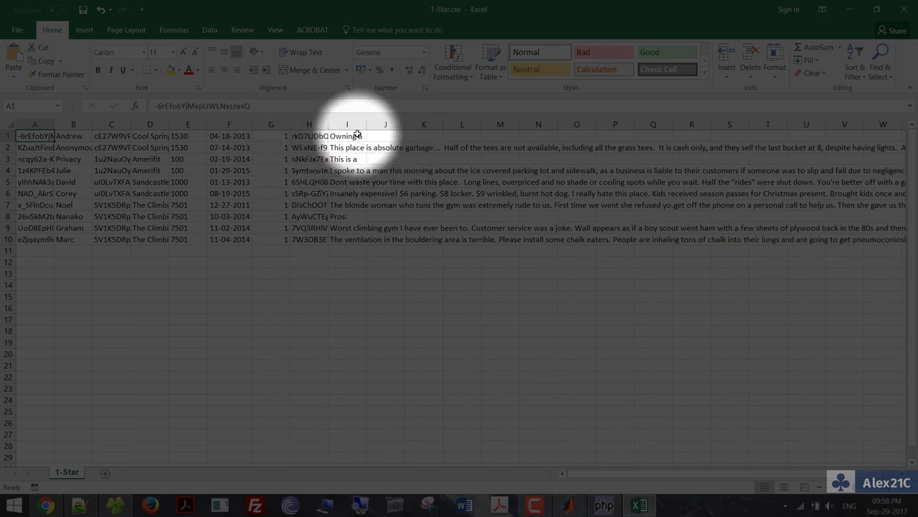
{"action": "double_click", "coordinate": [55, 124]}
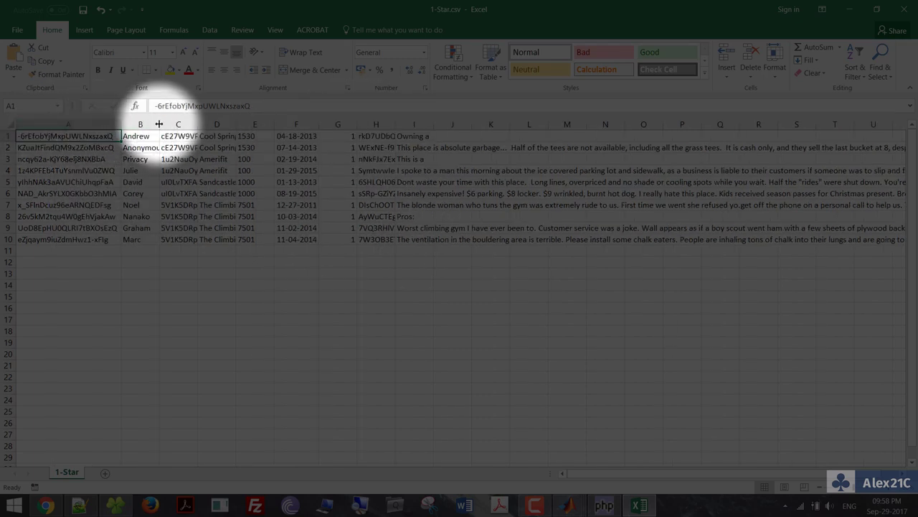
{"action": "double_click", "coordinate": [159, 123]}
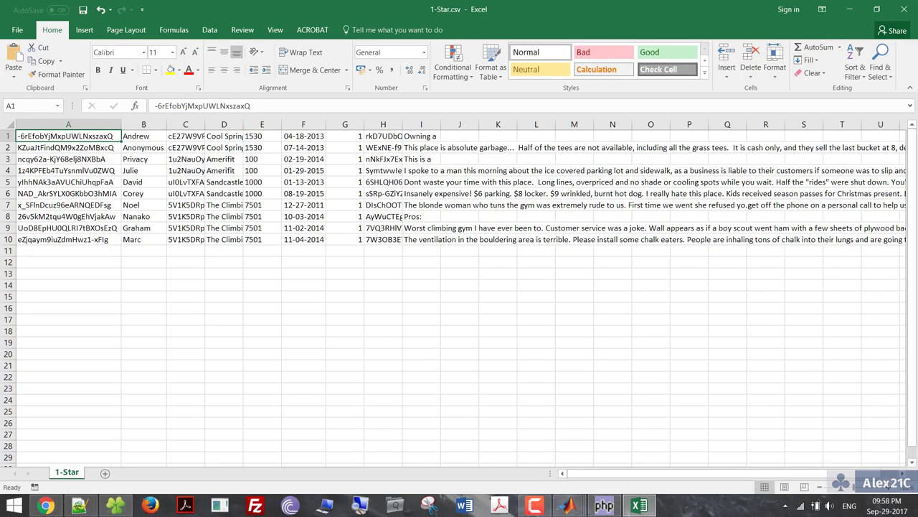
{"action": "left_click", "coordinate": [903, 9]}
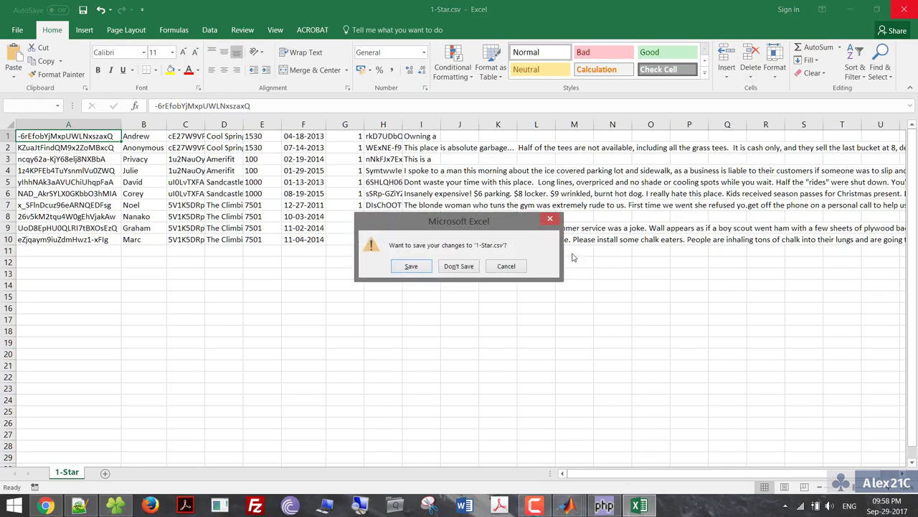
{"action": "left_click", "coordinate": [456, 270]}
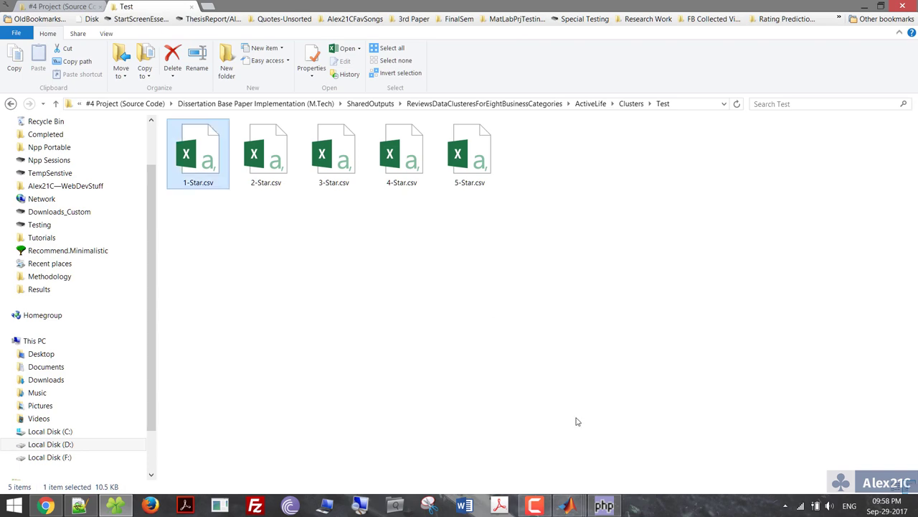
{"action": "left_click", "coordinate": [905, 6]}
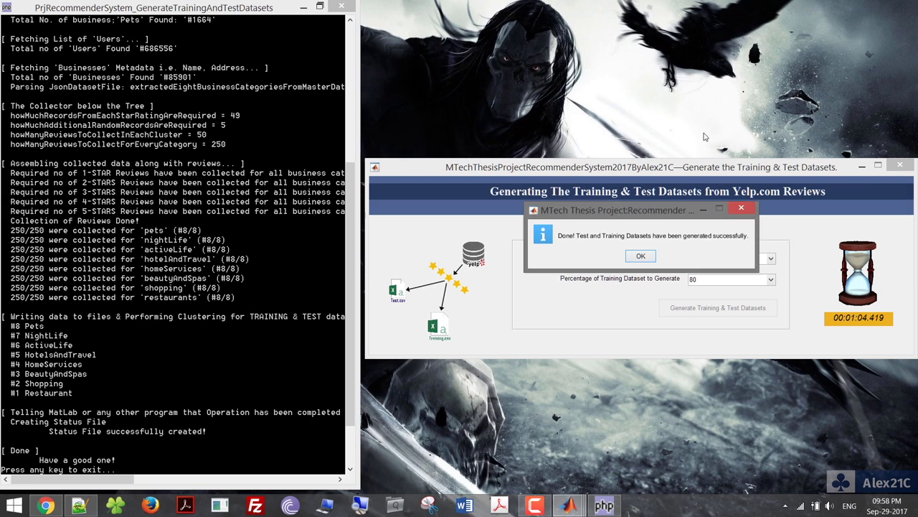
Step: Exit the finished dataset generation console and dismiss the completion message
{"action": "left_click", "coordinate": [250, 249]}
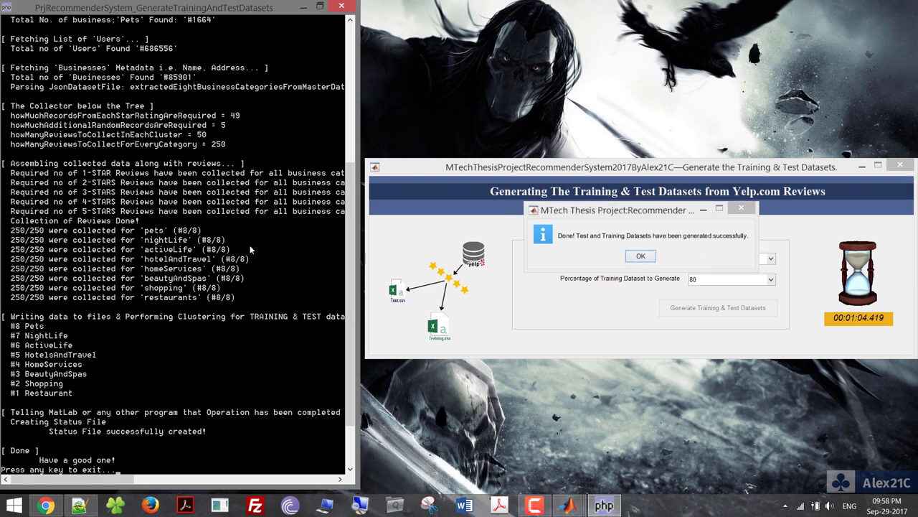
{"action": "key", "text": "Return"}
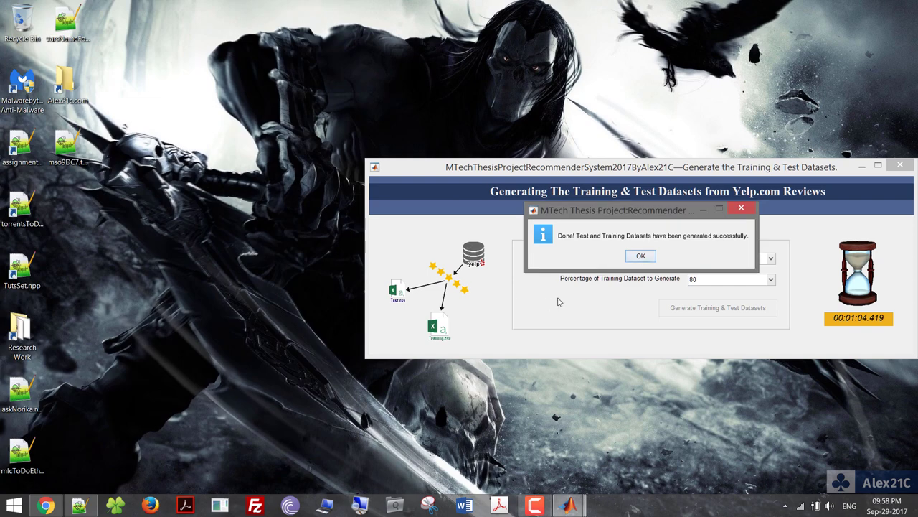
{"action": "left_click", "coordinate": [641, 256]}
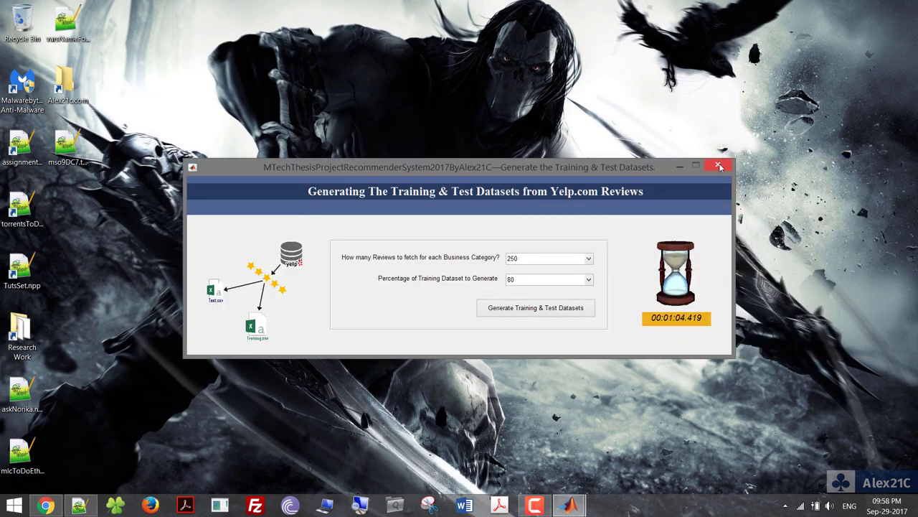
Step: Close the dataset generation window and store the generated training and test datasets into *.mat files
{"action": "left_click", "coordinate": [719, 165]}
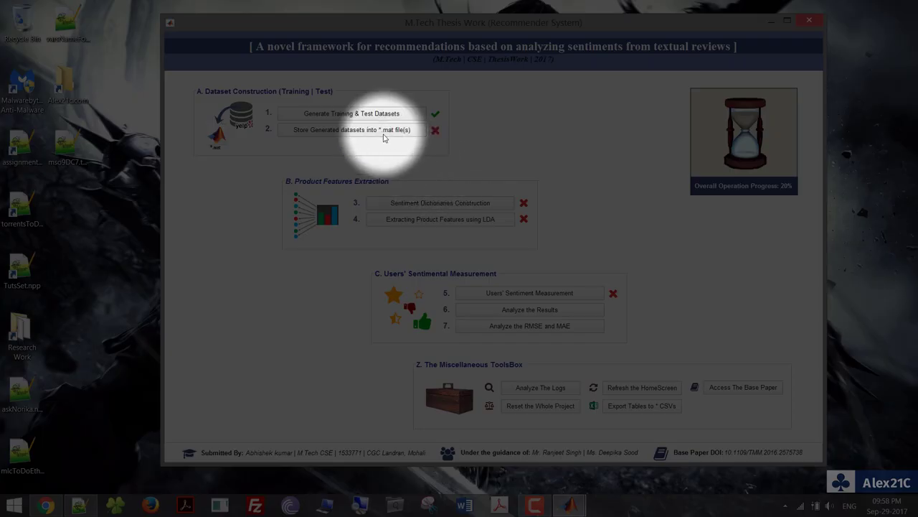
{"action": "left_click", "coordinate": [383, 131]}
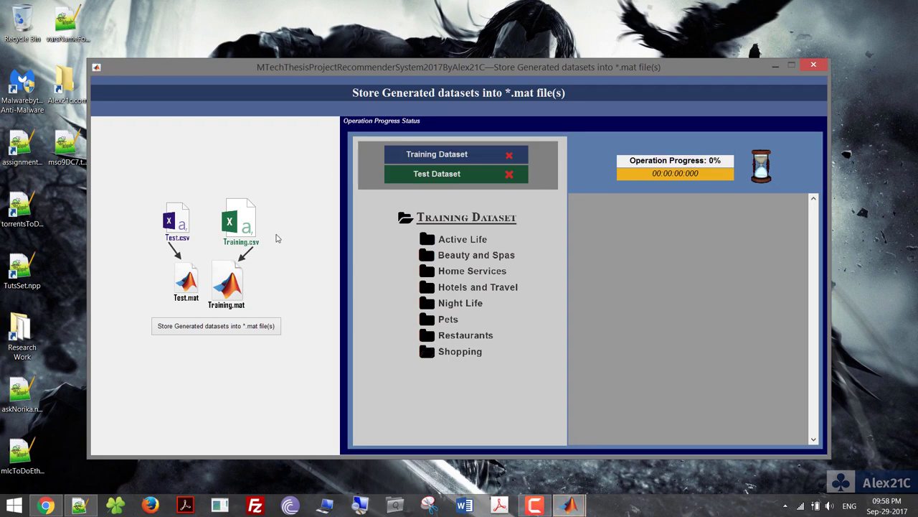
{"action": "left_click", "coordinate": [217, 325]}
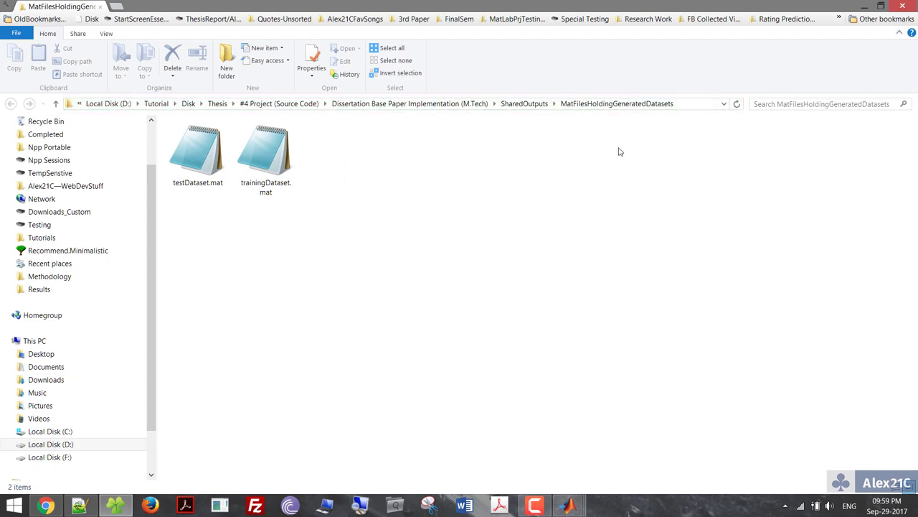
Step: Close the MatFilesHoldingGeneratedDatasets folder, the completion message and the finished dataset storing window
{"action": "left_click", "coordinate": [905, 7]}
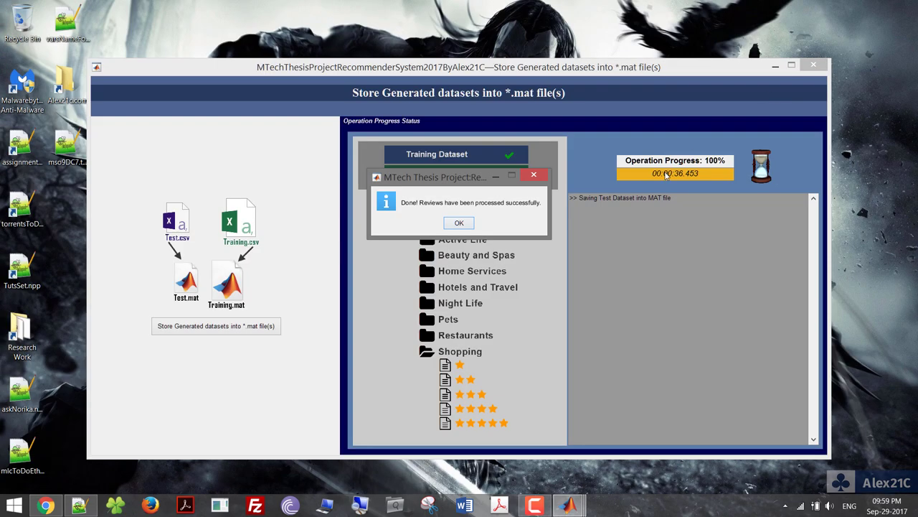
{"action": "left_click", "coordinate": [450, 227]}
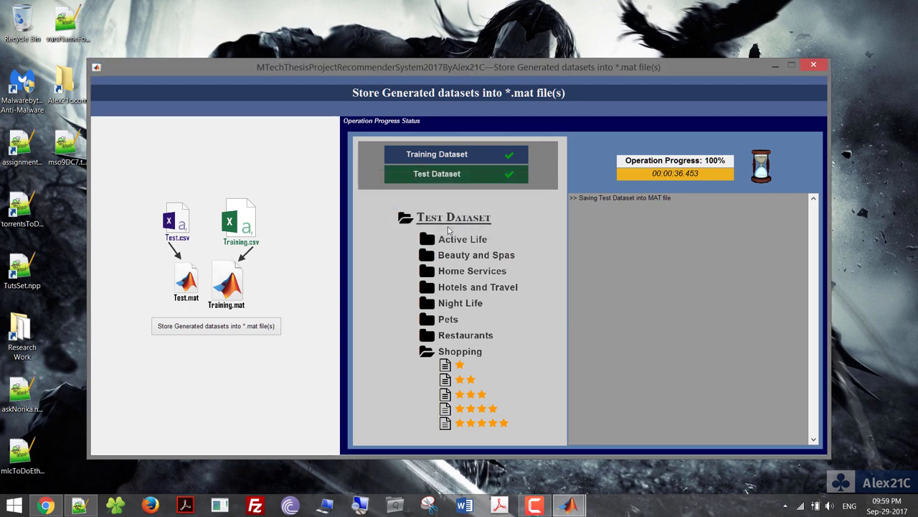
{"action": "left_click", "coordinate": [815, 65]}
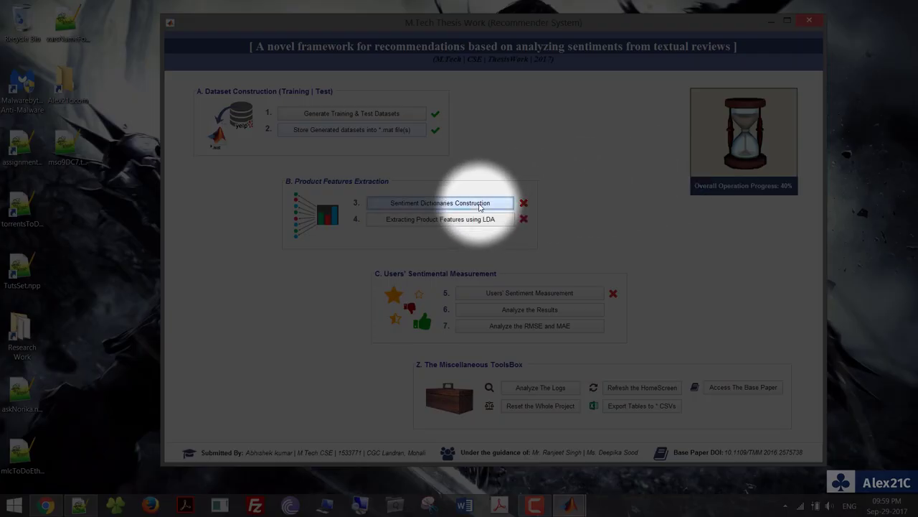
Step: Construct the sentiment dictionaries and minimize the ConstructedSentimentDictionaries output folder
{"action": "left_click", "coordinate": [481, 206]}
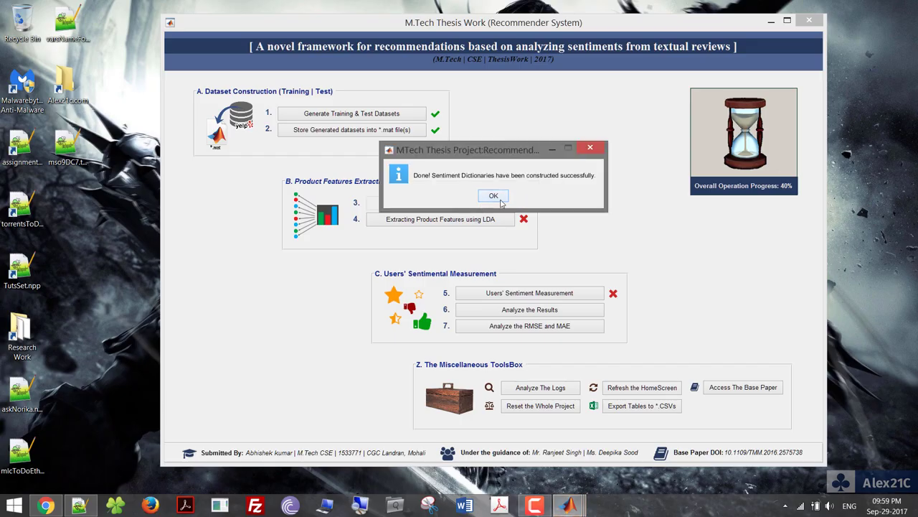
{"action": "left_click", "coordinate": [494, 195]}
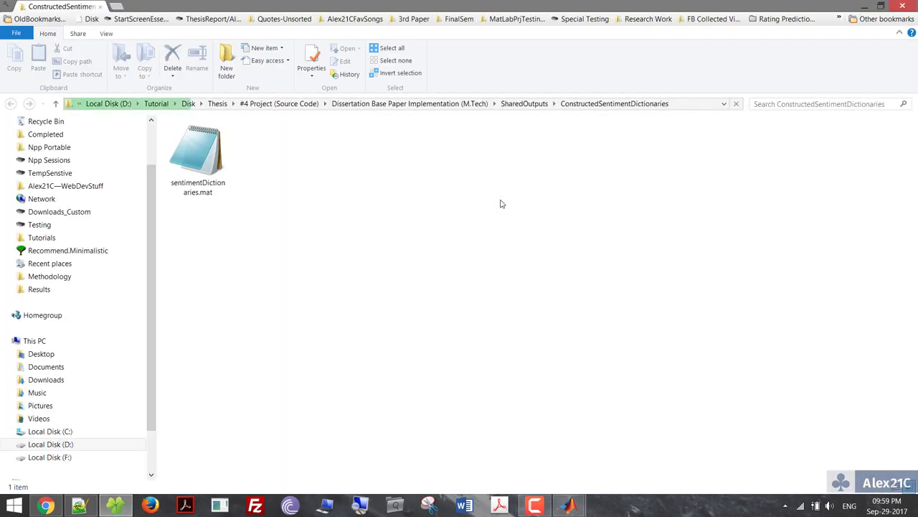
{"action": "left_click", "coordinate": [867, 5]}
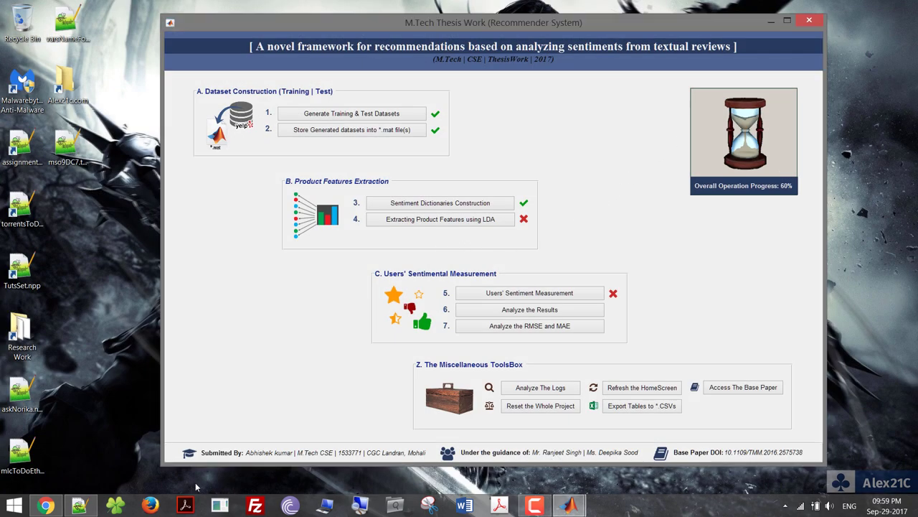
Step: Place the Recommender System window beside MATLAB's Command Window output and start extracting product features using LDA
{"action": "left_click", "coordinate": [570, 505]}
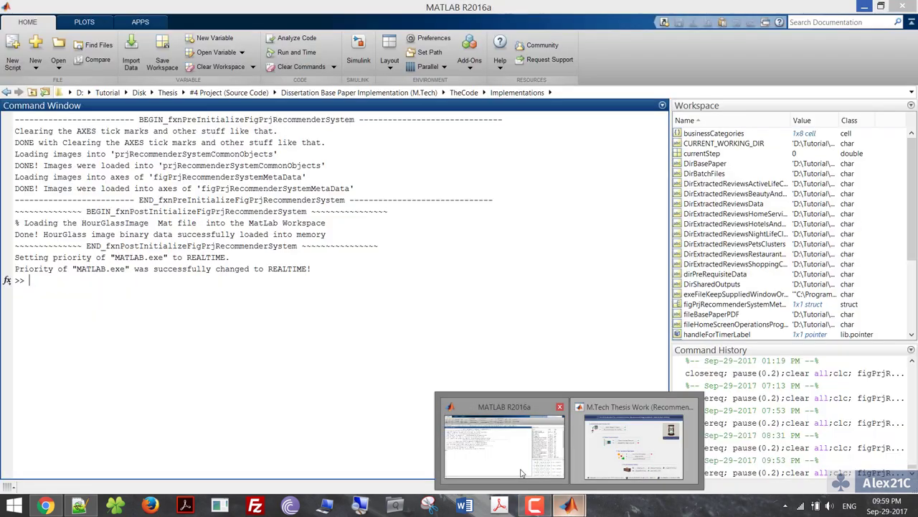
{"action": "left_click", "coordinate": [527, 466]}
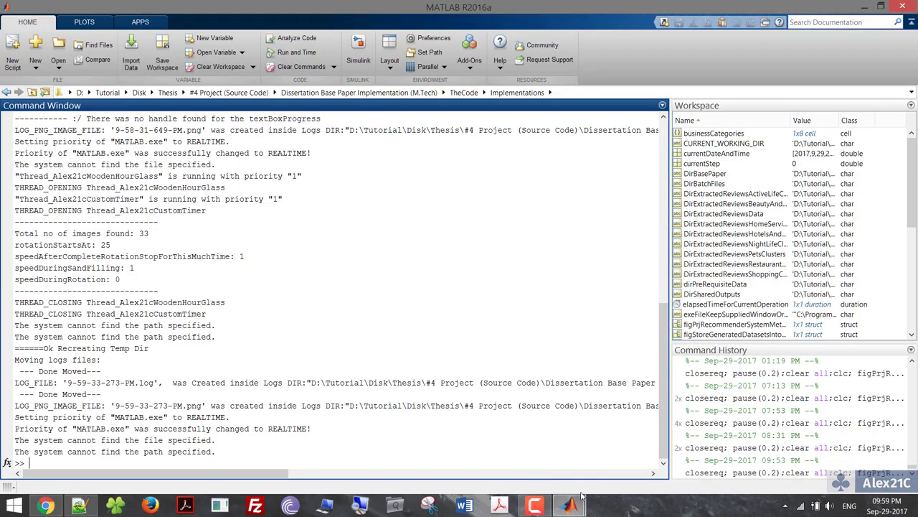
{"action": "mouse_move", "coordinate": [570, 502]}
{"action": "left_click", "coordinate": [630, 443]}
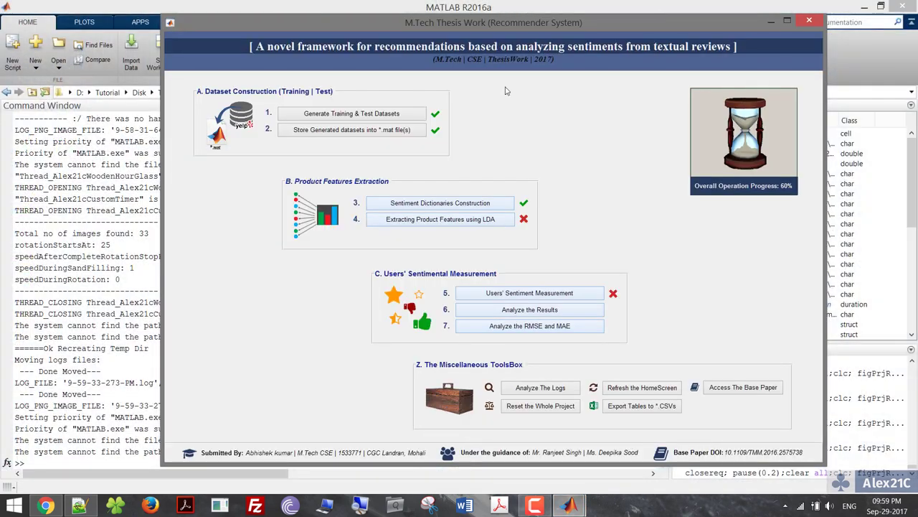
{"action": "left_click_drag", "start_coordinate": [545, 28], "coordinate": [651, 23]}
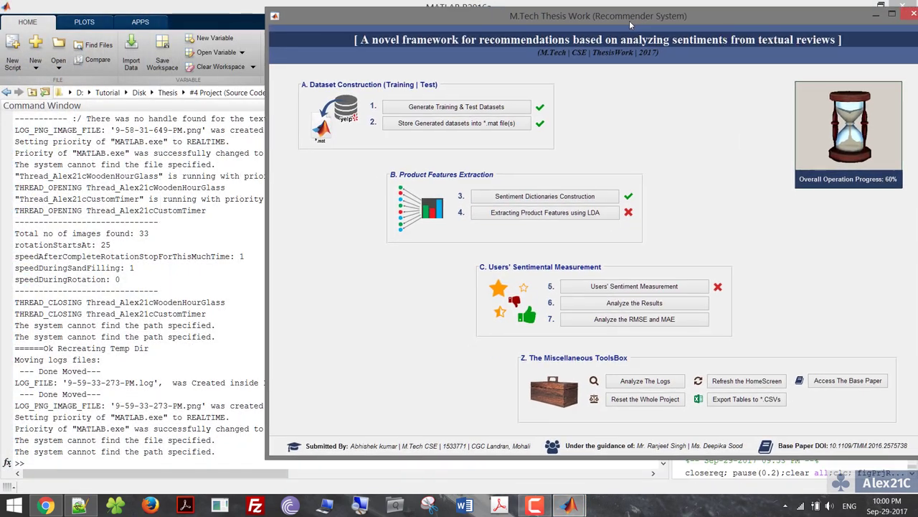
{"action": "left_click", "coordinate": [520, 215]}
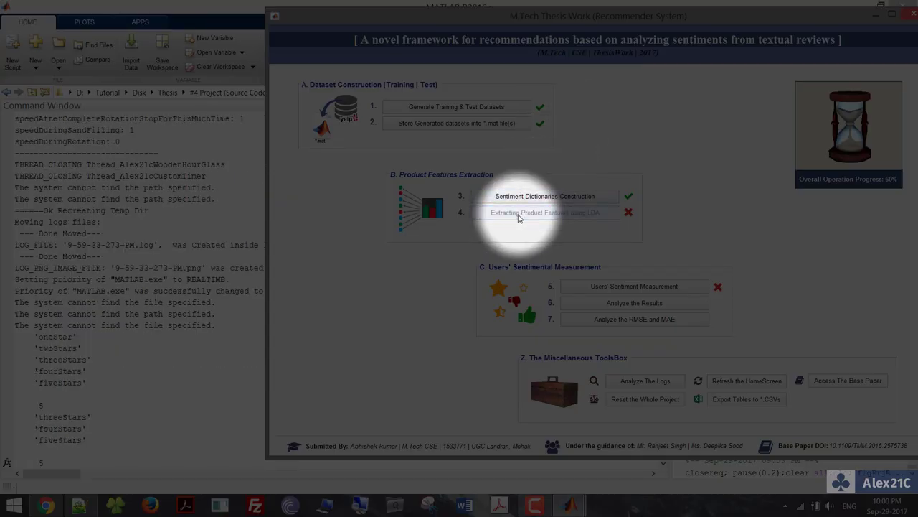
Step: Bring the Command Window forward to follow the LDA extraction and move MATLAB ahead of Firefox on the taskbar
{"action": "left_click", "coordinate": [242, 273]}
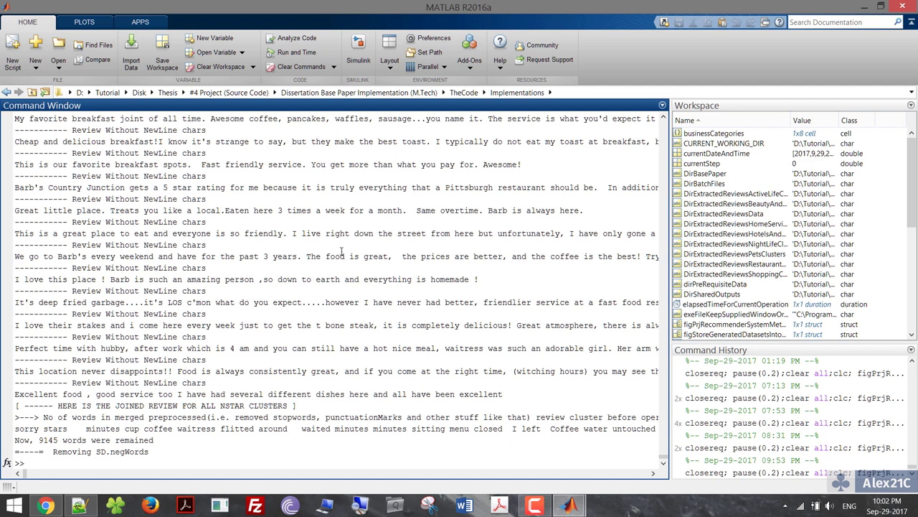
{"action": "left_click_drag", "start_coordinate": [580, 493], "coordinate": [148, 505]}
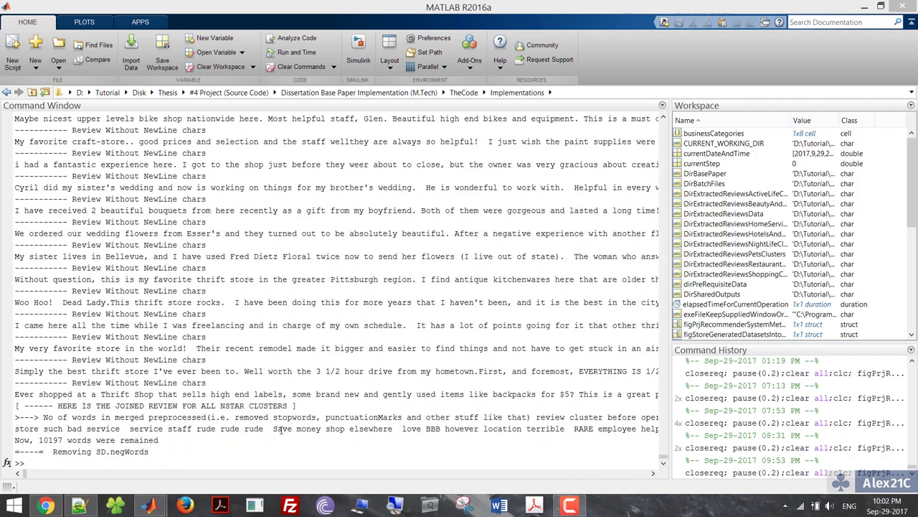
{"action": "left_click", "coordinate": [330, 4]}
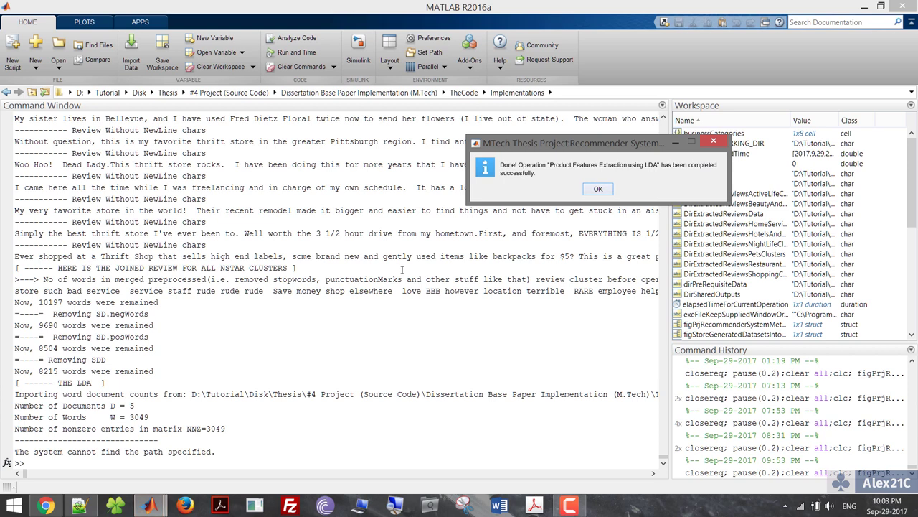
Step: Dismiss the LDA completion message and check ldaExtractedProductFeatures.mat, minimizing the output folder and the MATLAB window
{"action": "left_click", "coordinate": [595, 191]}
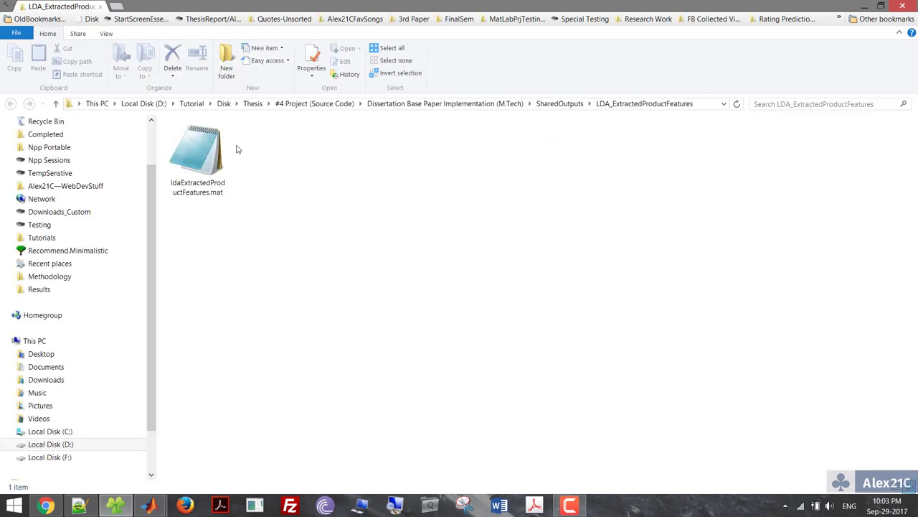
{"action": "left_click", "coordinate": [221, 158]}
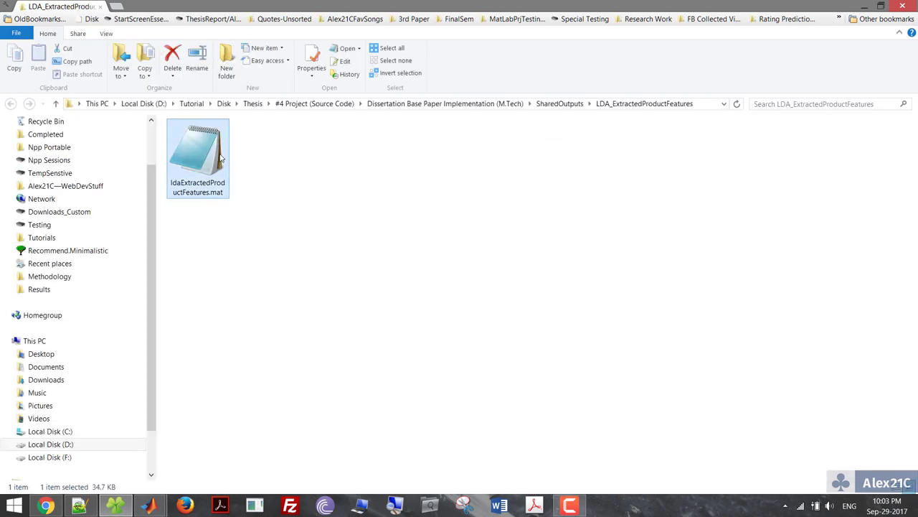
{"action": "left_click", "coordinate": [864, 5]}
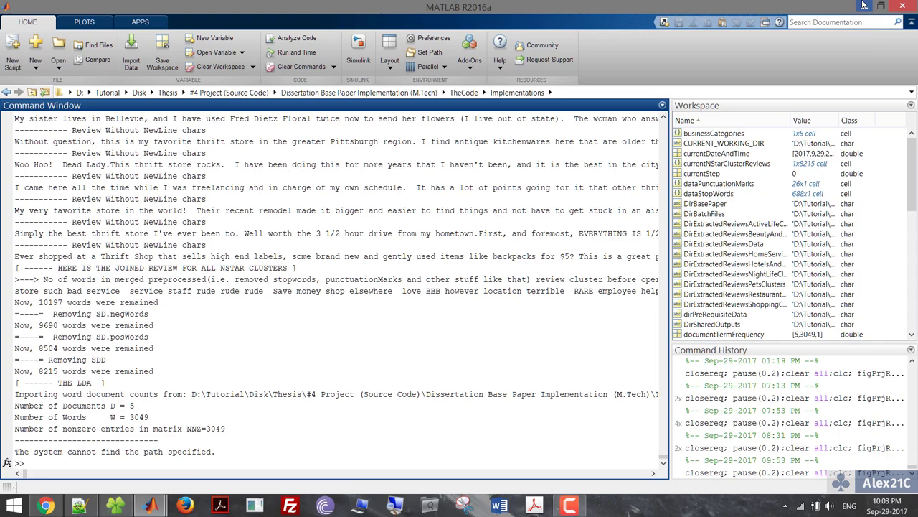
{"action": "left_click", "coordinate": [865, 5]}
Step: Open Users' Sentiment Measurement from the Recommender System window and run it on the test dataset
{"action": "left_click", "coordinate": [583, 34]}
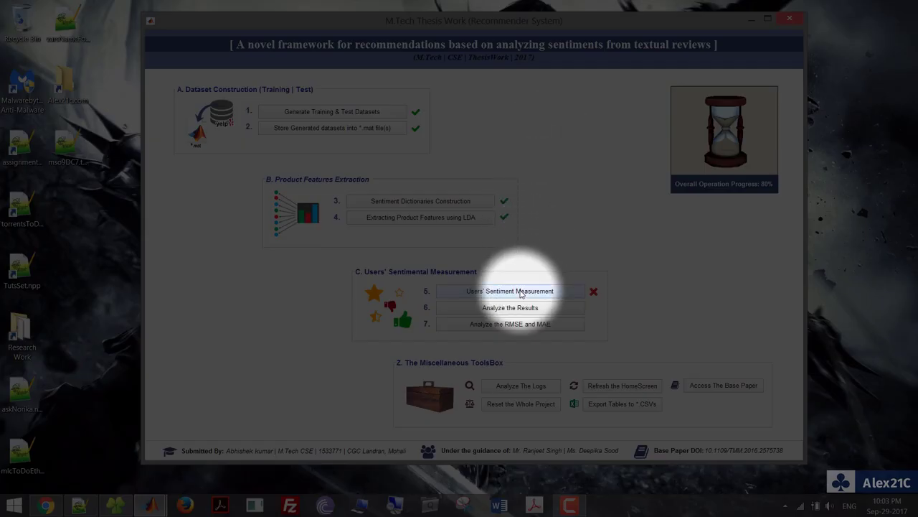
{"action": "left_click", "coordinate": [521, 291]}
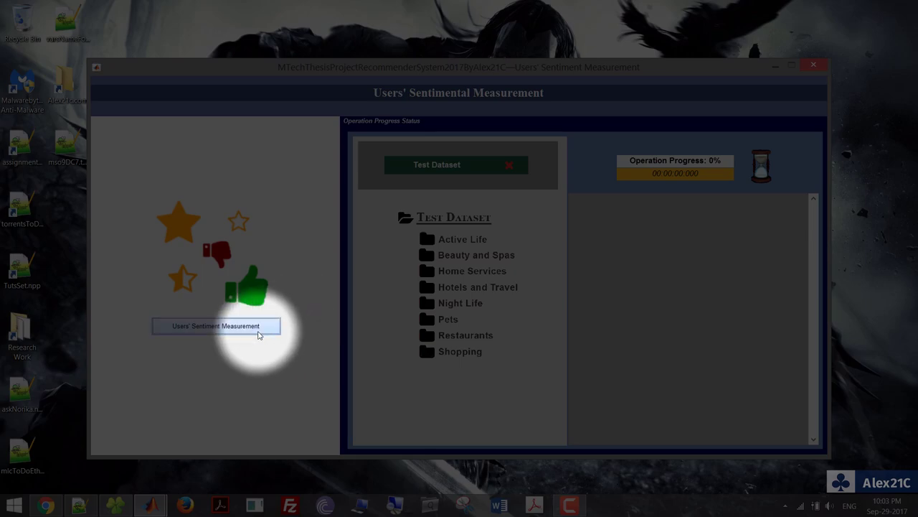
{"action": "left_click", "coordinate": [259, 332]}
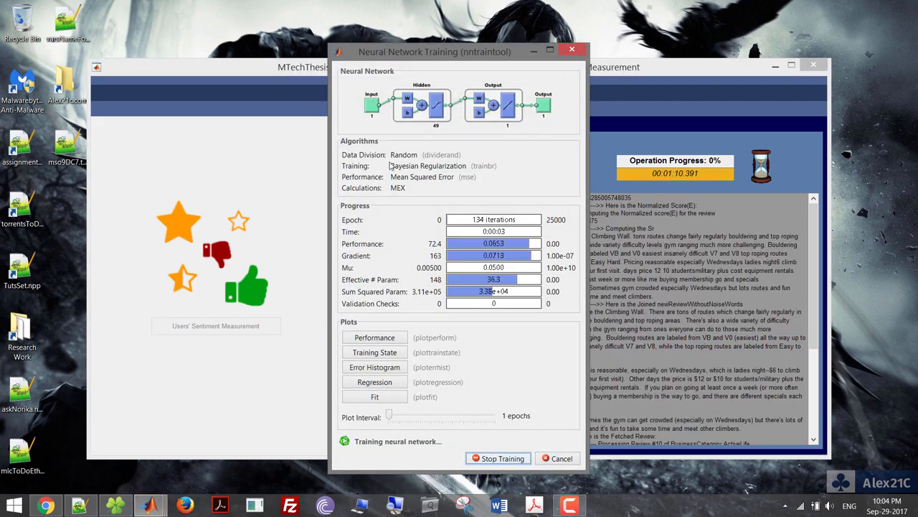
Step: Arrange the Neural Network Training and Users' Sentiment Measurement windows side by side, switching between them to follow the training and review processing
{"action": "left_click_drag", "start_coordinate": [389, 58], "coordinate": [78, 55]}
{"action": "left_click_drag", "start_coordinate": [326, 69], "coordinate": [407, 85]}
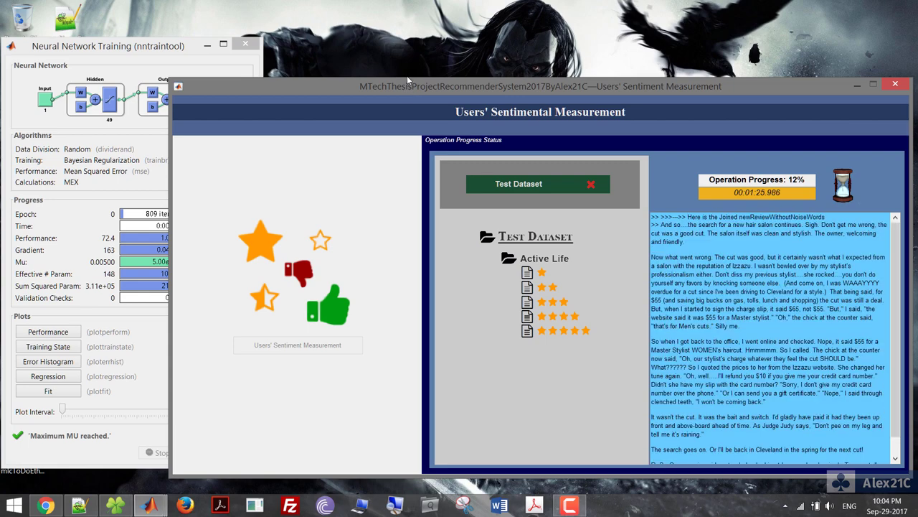
{"action": "left_click", "coordinate": [194, 68]}
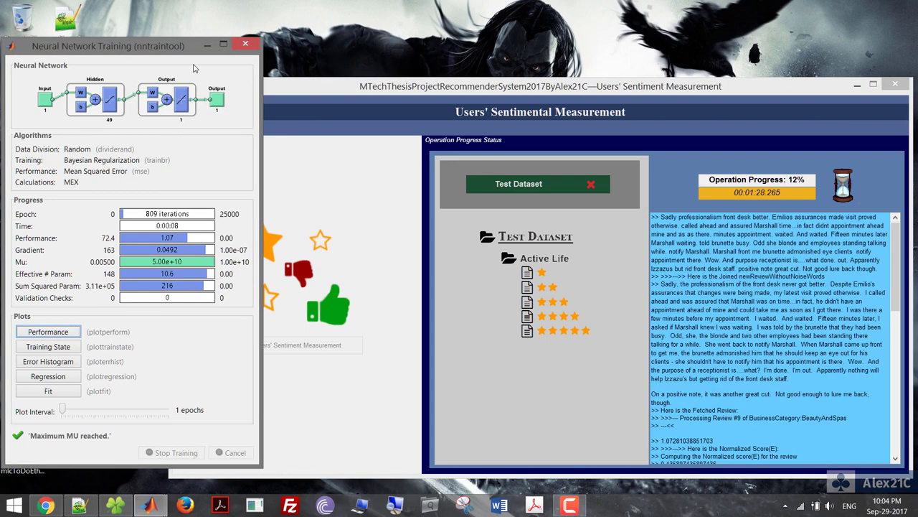
{"action": "left_click_drag", "start_coordinate": [459, 86], "coordinate": [366, 65]}
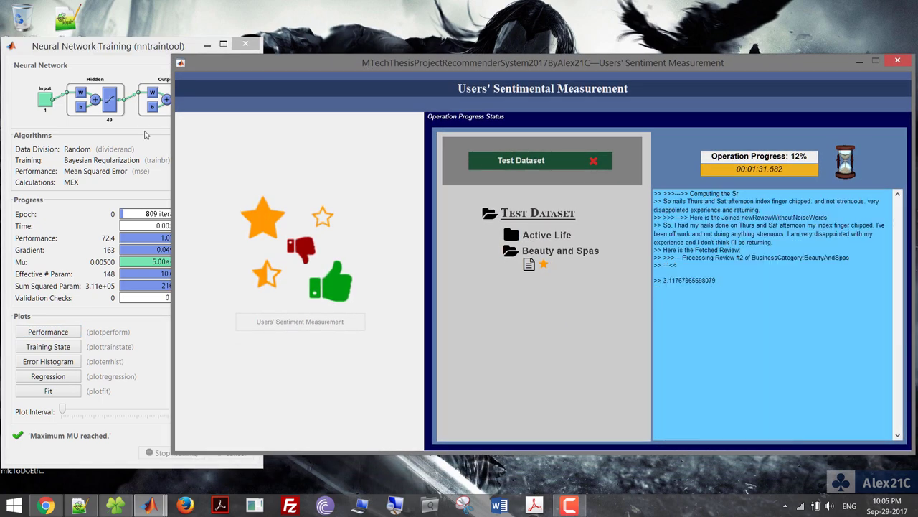
{"action": "left_click", "coordinate": [146, 147]}
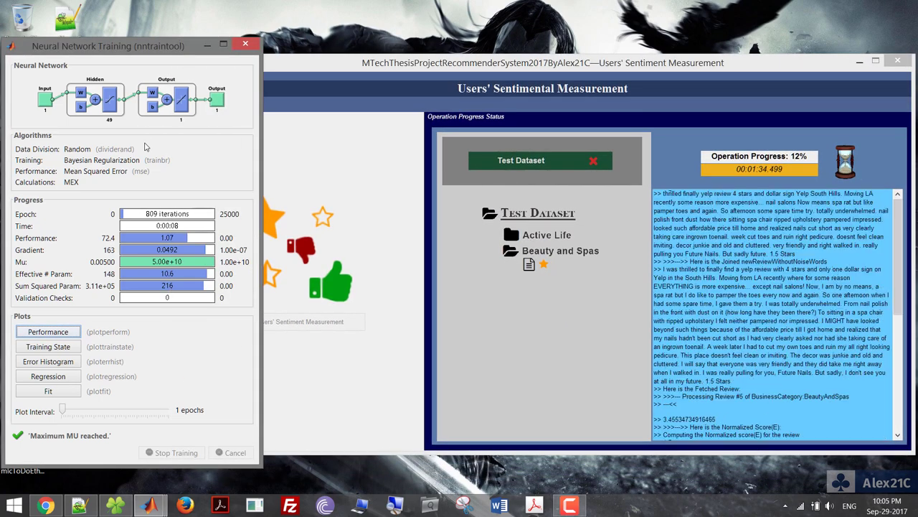
{"action": "left_click_drag", "start_coordinate": [169, 56], "coordinate": [173, 56]}
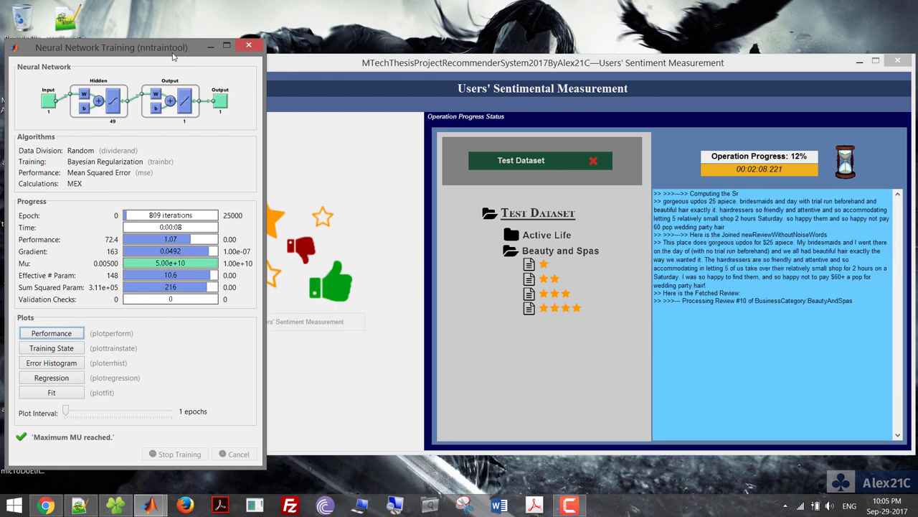
{"action": "left_click", "coordinate": [352, 59]}
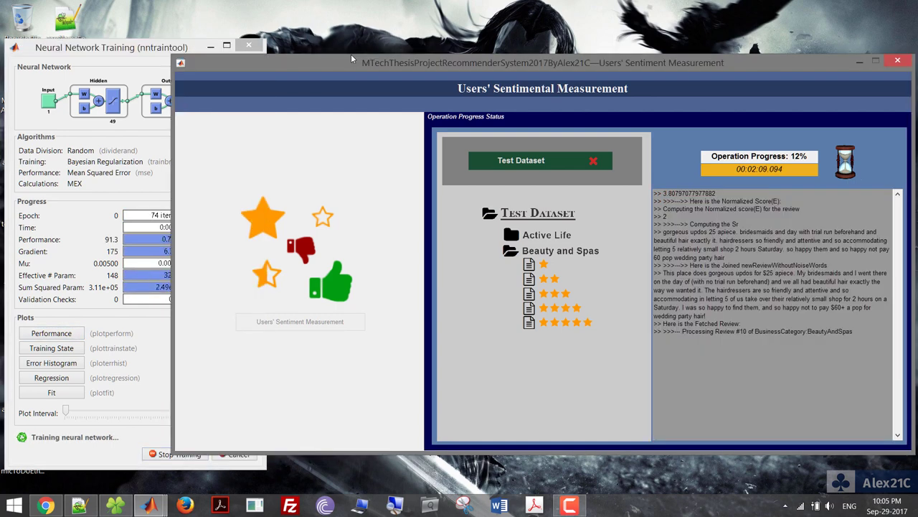
{"action": "left_click", "coordinate": [90, 50]}
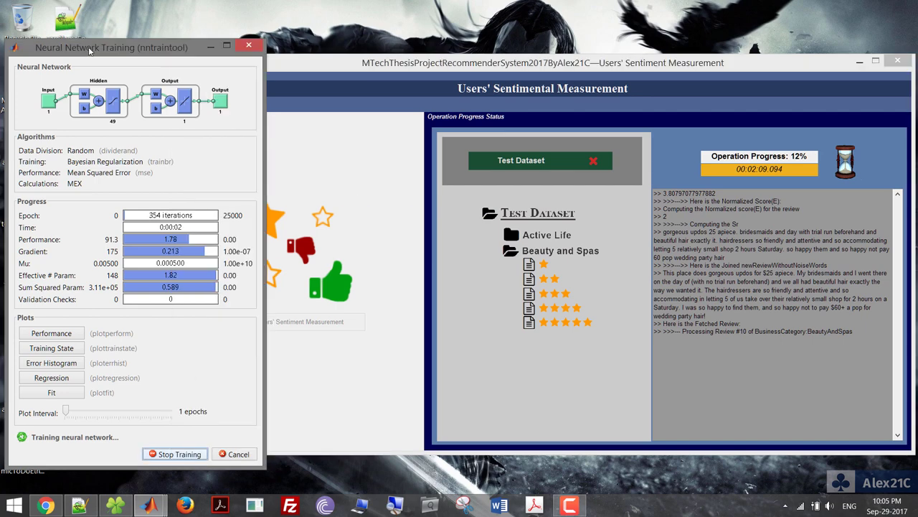
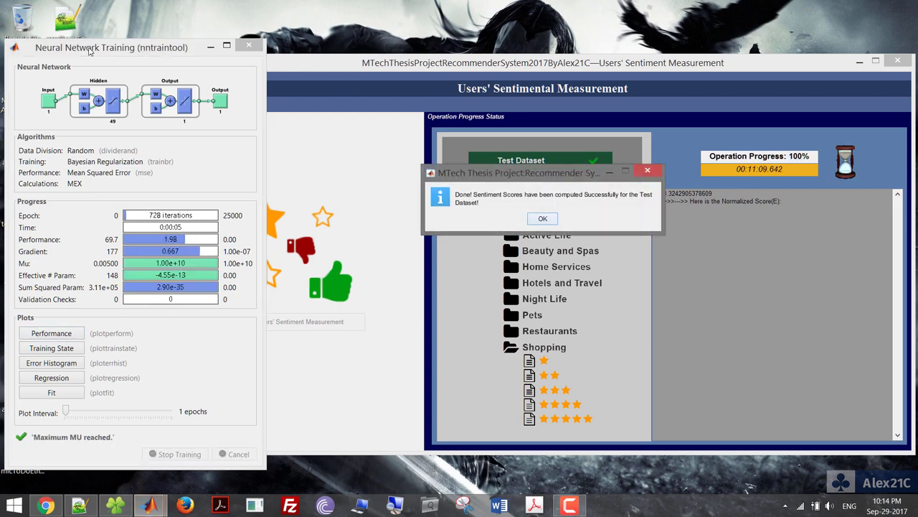
Step: Close the Neural Network Training window and completion message, minimize the output folder and center the Users' Sentiment Measurement window
{"action": "left_click", "coordinate": [248, 45]}
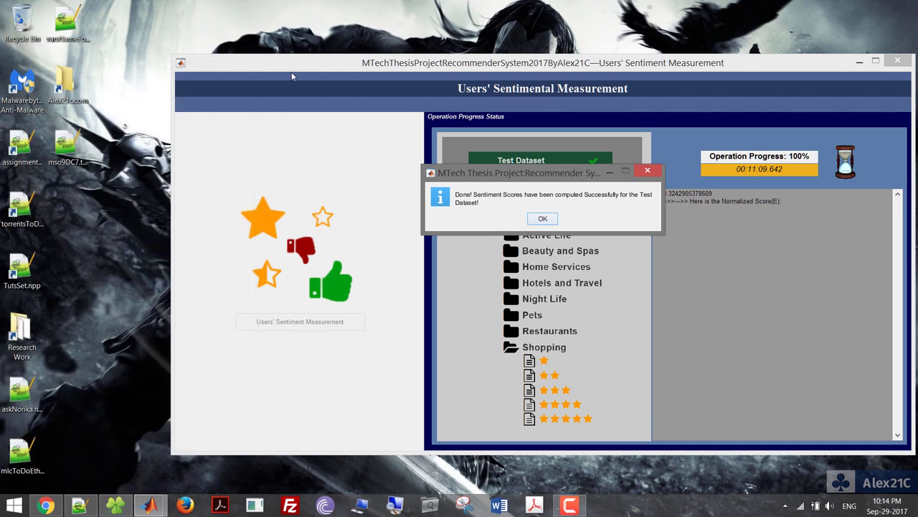
{"action": "left_click", "coordinate": [539, 219]}
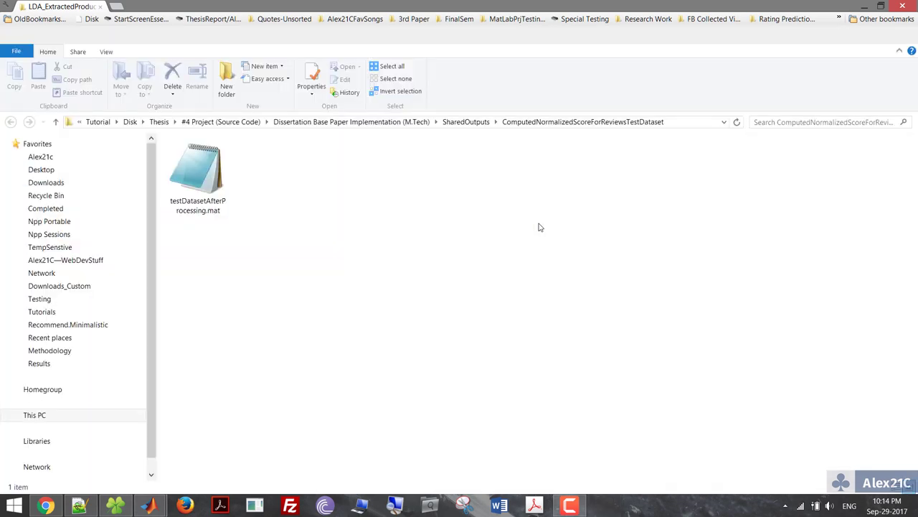
{"action": "left_click", "coordinate": [866, 6]}
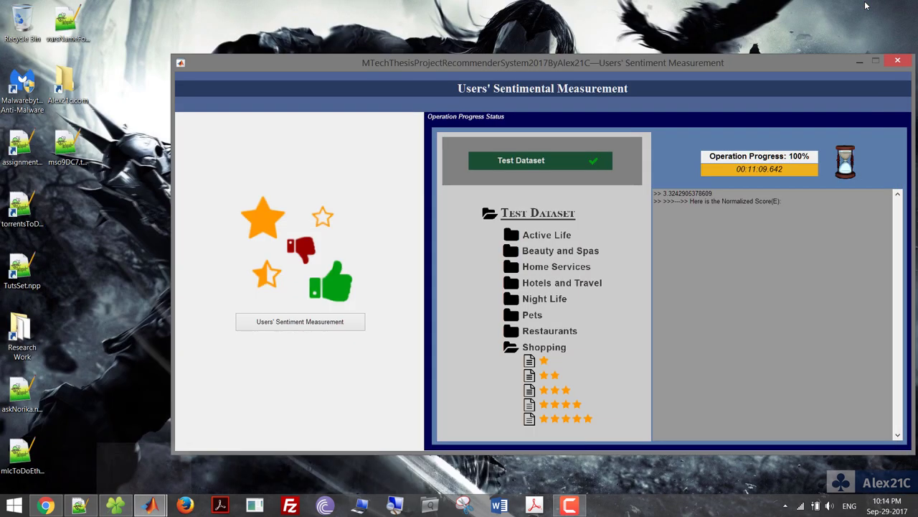
{"action": "left_click_drag", "start_coordinate": [715, 70], "coordinate": [671, 64]}
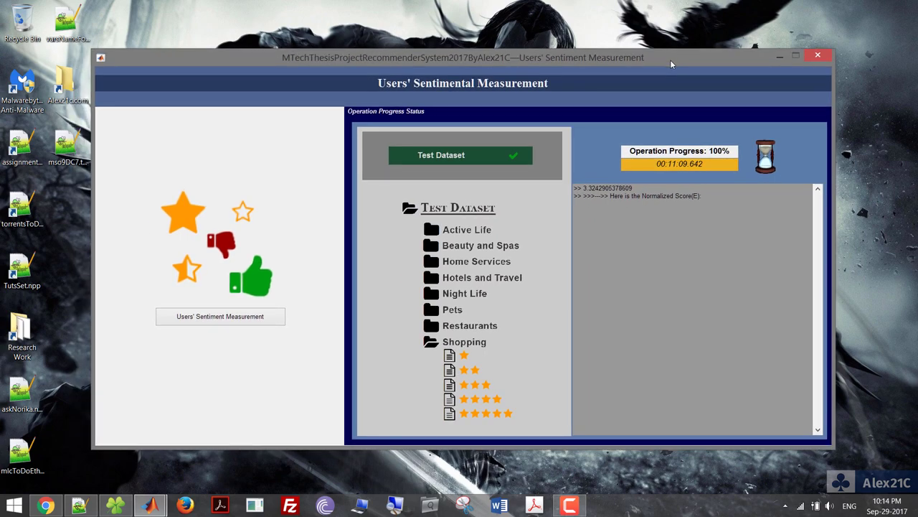
Step: Close the Users' Sentiment Measurement window and its output folder, and open the analysis of the results
{"action": "left_click", "coordinate": [819, 54]}
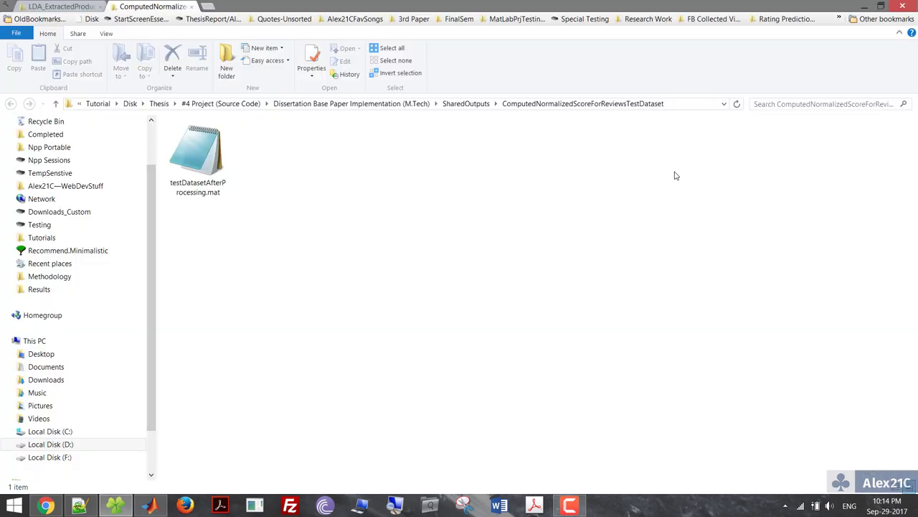
{"action": "left_click", "coordinate": [902, 5]}
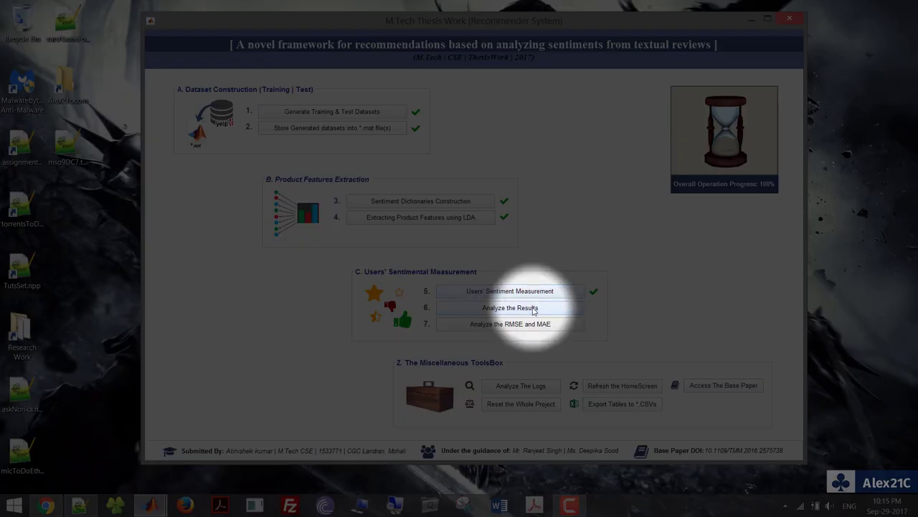
{"action": "left_click", "coordinate": [533, 310]}
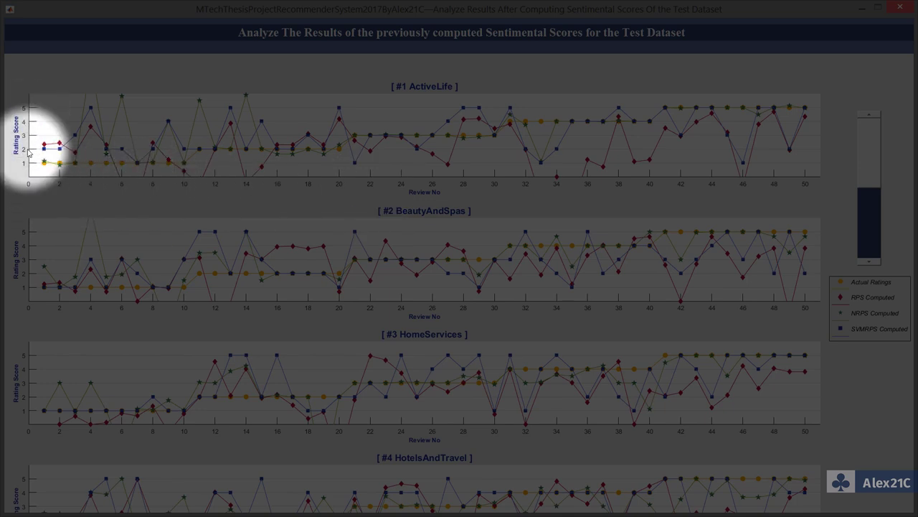
Step: Examine the rating score charts for all eight business categories from ActiveLife to Shopping, and close the results window
{"action": "left_click", "coordinate": [865, 264]}
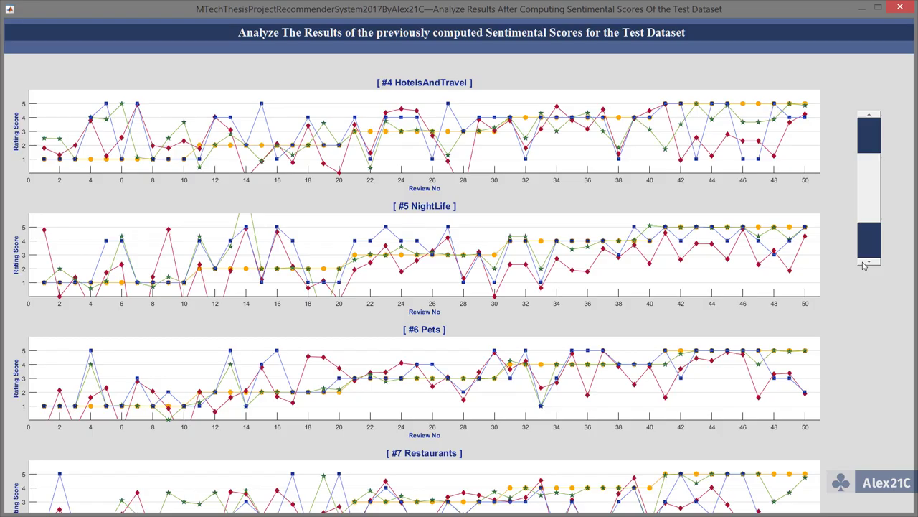
{"action": "left_click", "coordinate": [864, 263]}
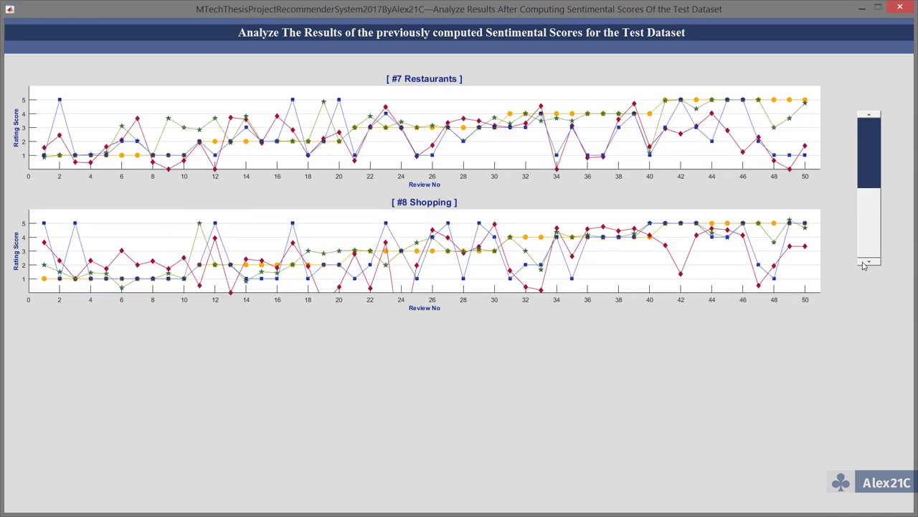
{"action": "left_click", "coordinate": [876, 120]}
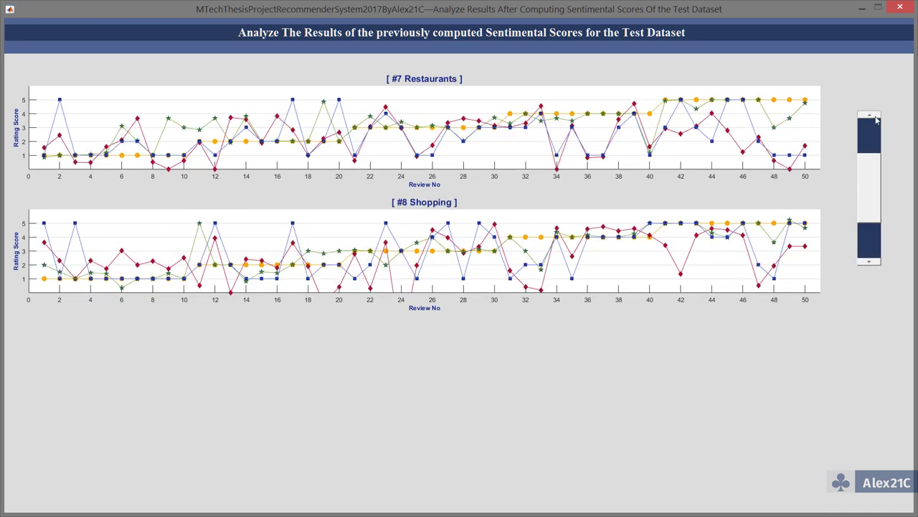
{"action": "left_click", "coordinate": [876, 120]}
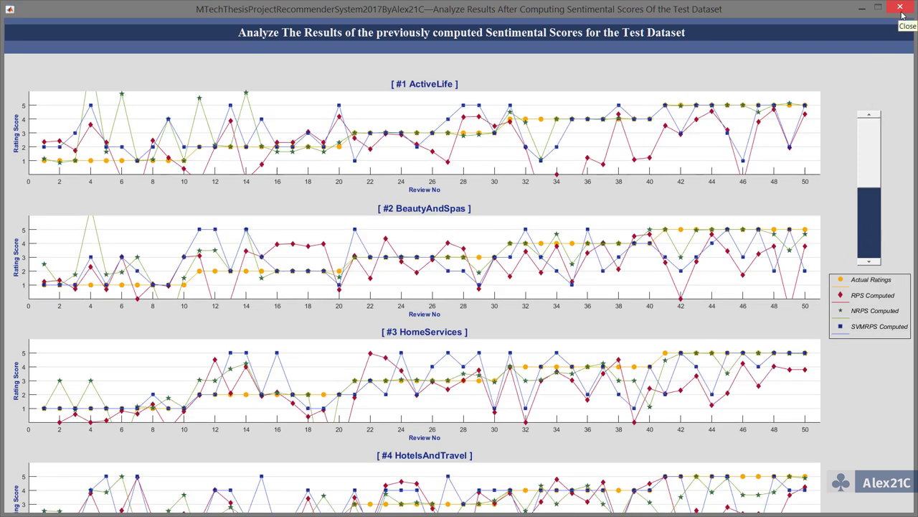
{"action": "left_click", "coordinate": [867, 262]}
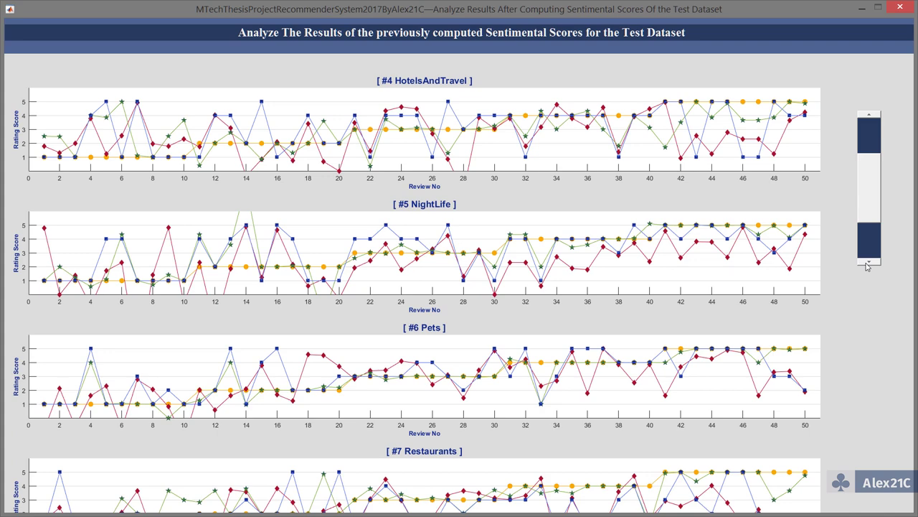
{"action": "left_click", "coordinate": [867, 262]}
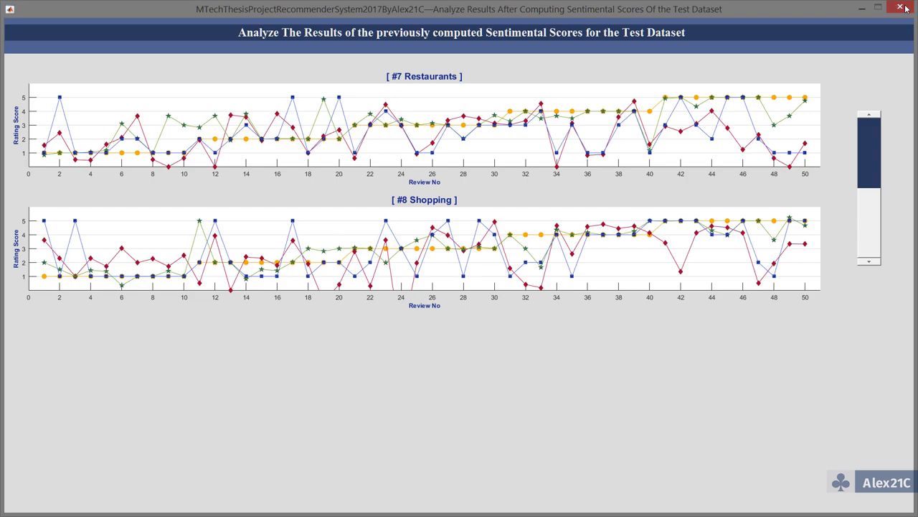
{"action": "left_click", "coordinate": [906, 9]}
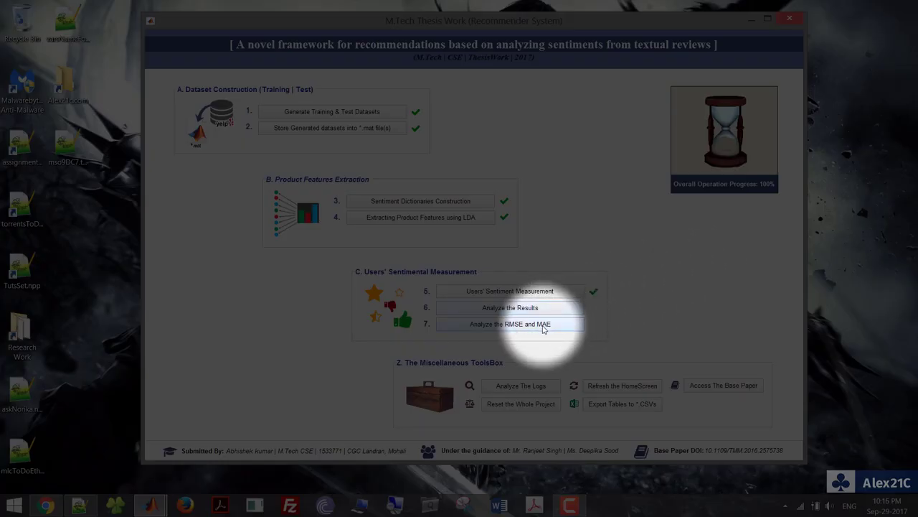
Step: Open the RMSE and MAE analysis, compare the error charts of RPS, NRPS and SVMRPS, and close it
{"action": "left_click", "coordinate": [510, 324]}
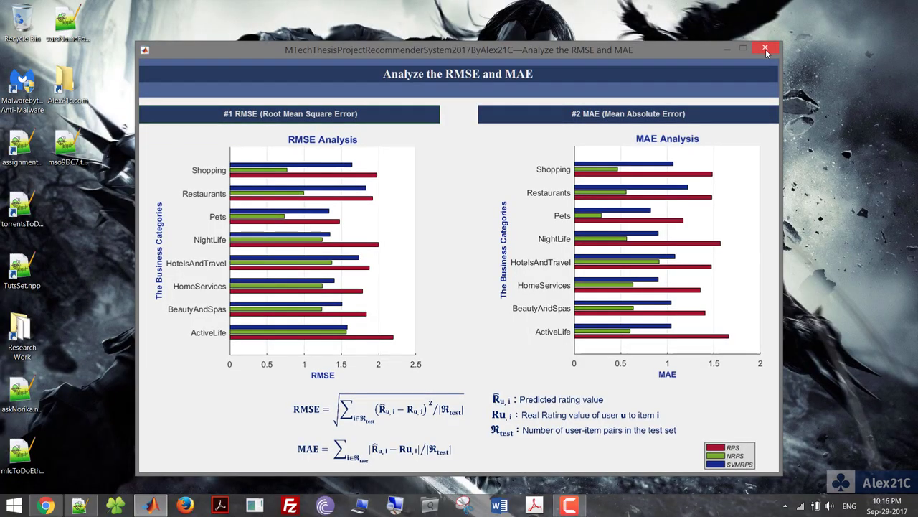
{"action": "left_click", "coordinate": [765, 49]}
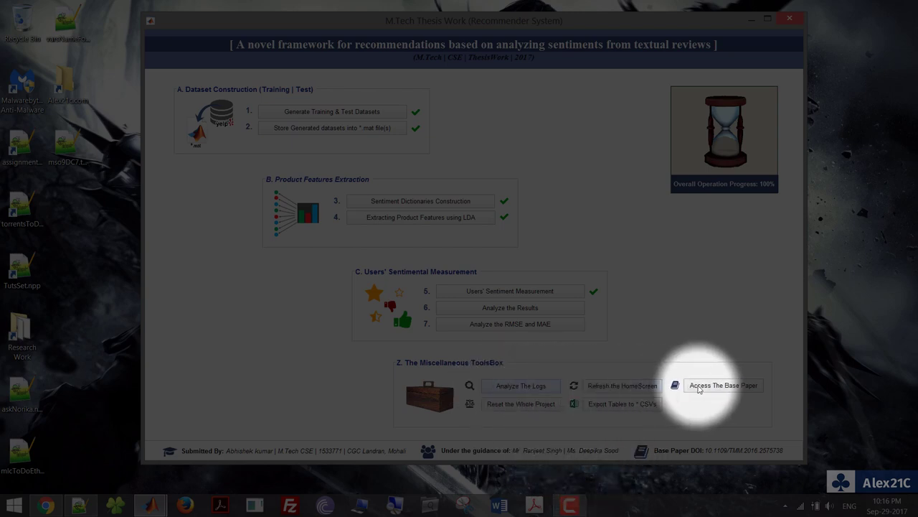
Step: Open the project's logs and go to the 2017 folder under Users_SentimentMeasurement
{"action": "left_click", "coordinate": [534, 391]}
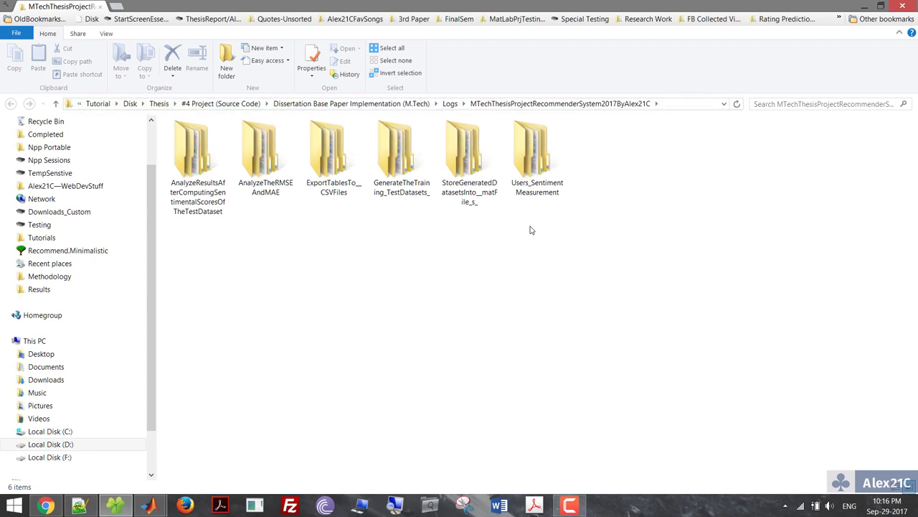
{"action": "double_click", "coordinate": [547, 167]}
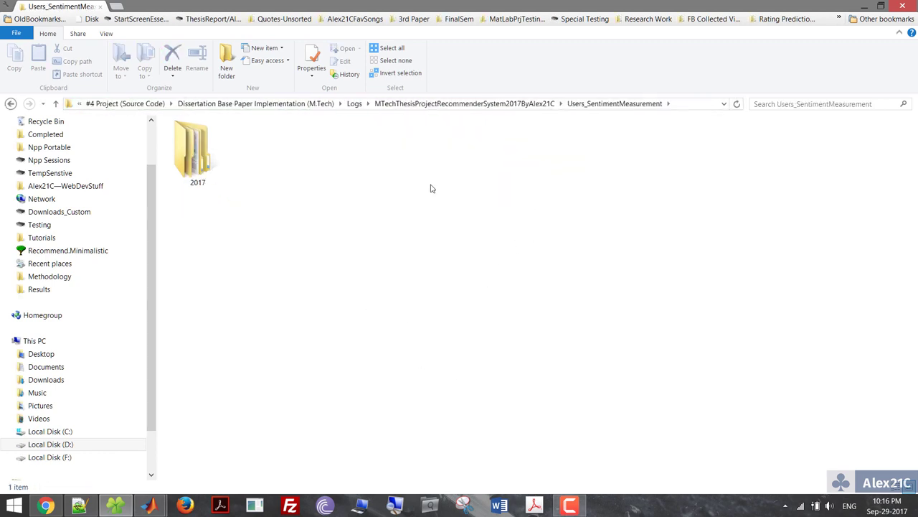
{"action": "left_click", "coordinate": [203, 152]}
{"action": "double_click", "coordinate": [203, 153]}
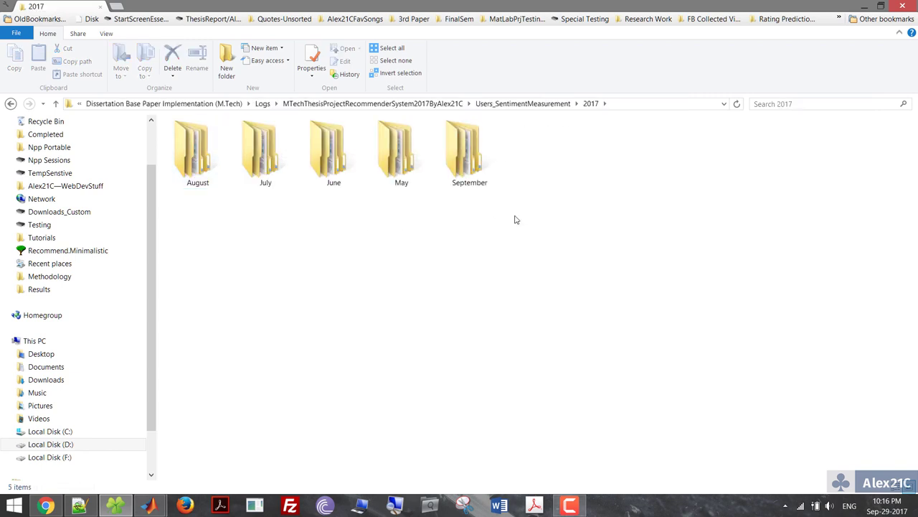
Step: Browse the monthly log folders and open the 22 (Monday) folder under May
{"action": "left_click_drag", "start_coordinate": [514, 219], "coordinate": [166, 116]}
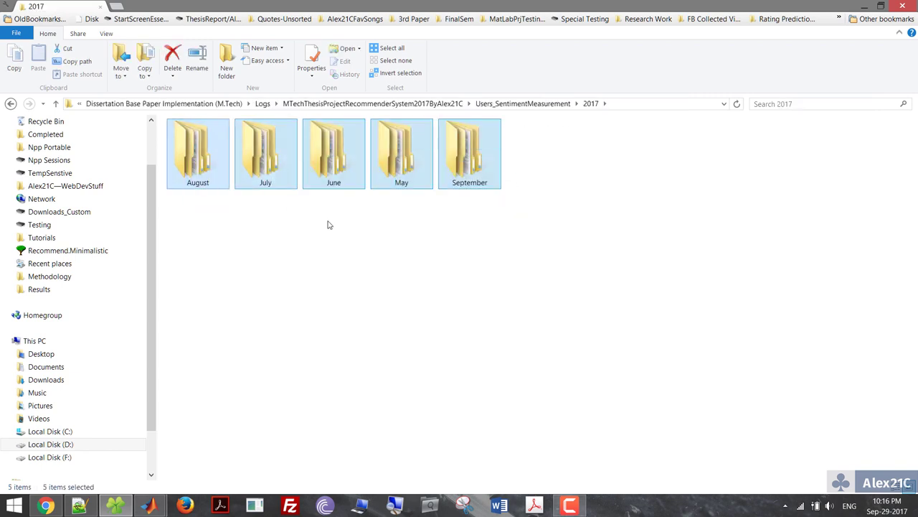
{"action": "left_click", "coordinate": [327, 225]}
{"action": "double_click", "coordinate": [401, 173]}
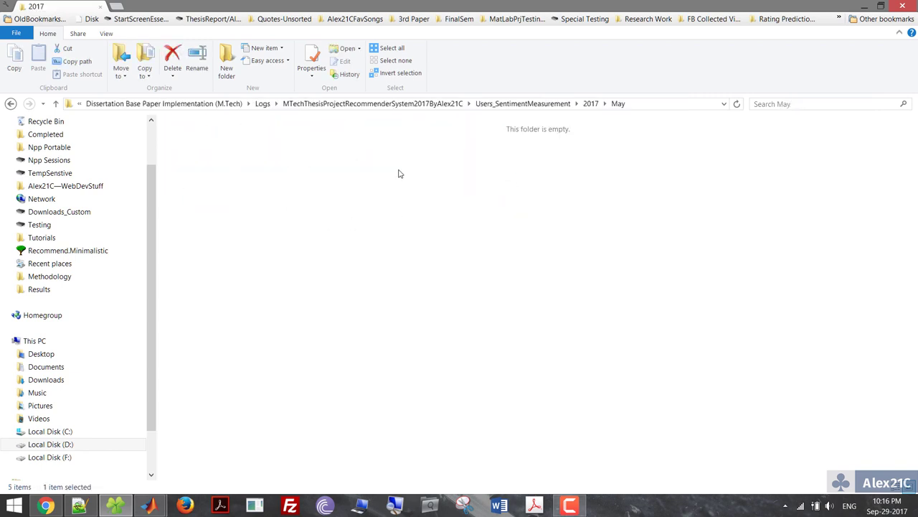
{"action": "double_click", "coordinate": [206, 167]}
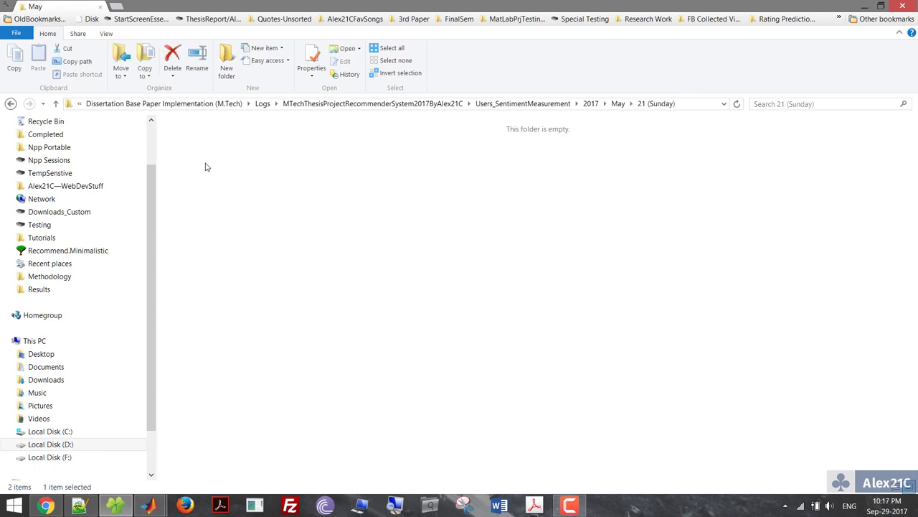
{"action": "key", "text": "BackSpace"}
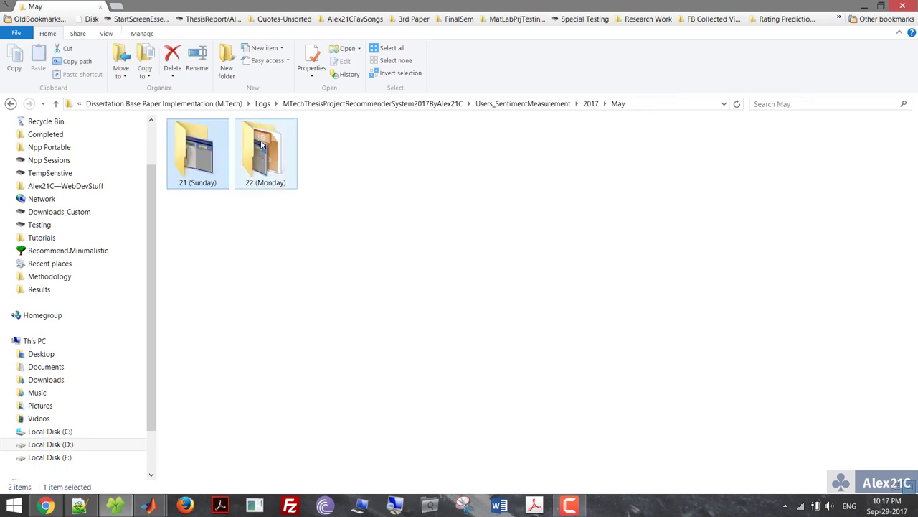
{"action": "double_click", "coordinate": [265, 152]}
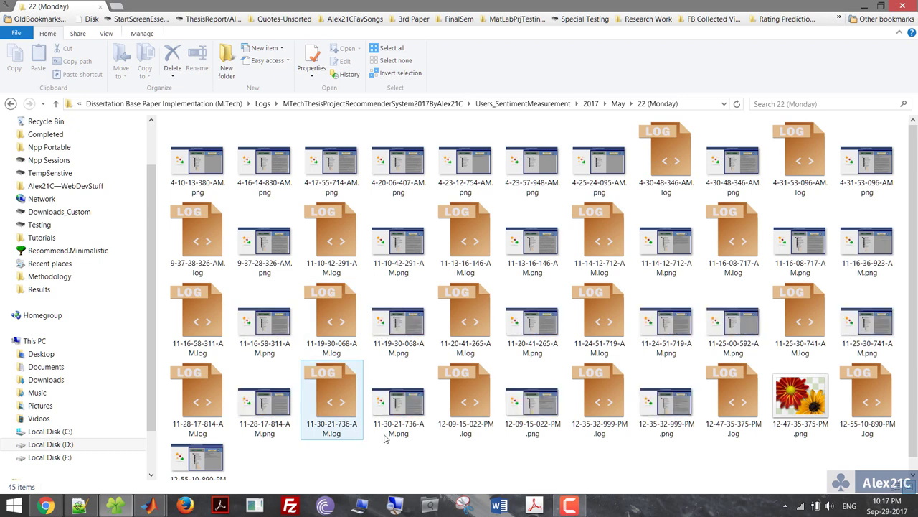
Step: Open the logged screenshot 11-30-21-736-AM.png, look through the images that follow it, and close the photo viewer
{"action": "left_click", "coordinate": [411, 297]}
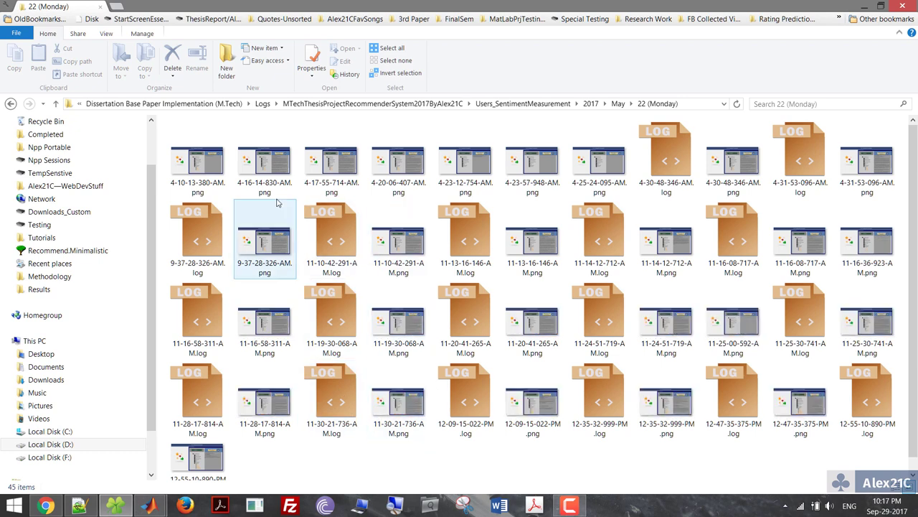
{"action": "double_click", "coordinate": [387, 405]}
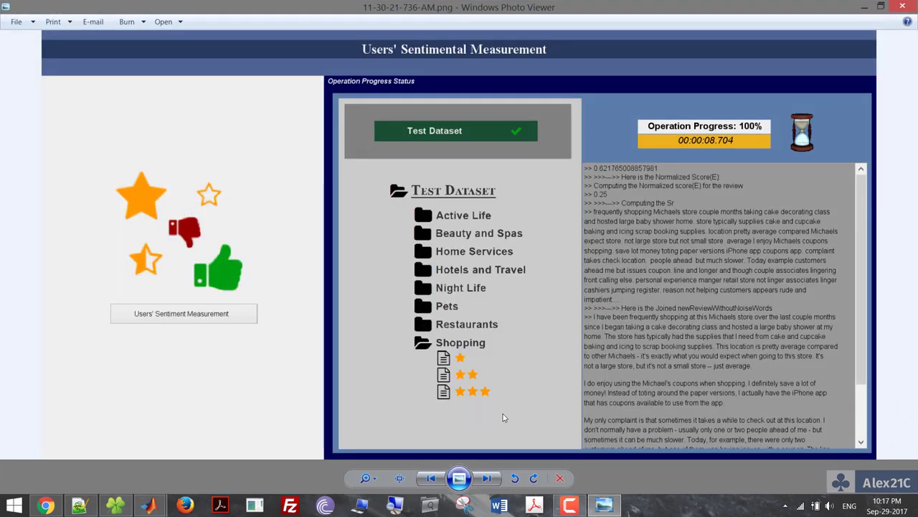
{"action": "key", "text": "Right"}
{"action": "key", "text": "Right"}
{"action": "key", "text": "Right"}
{"action": "key", "text": "Right"}
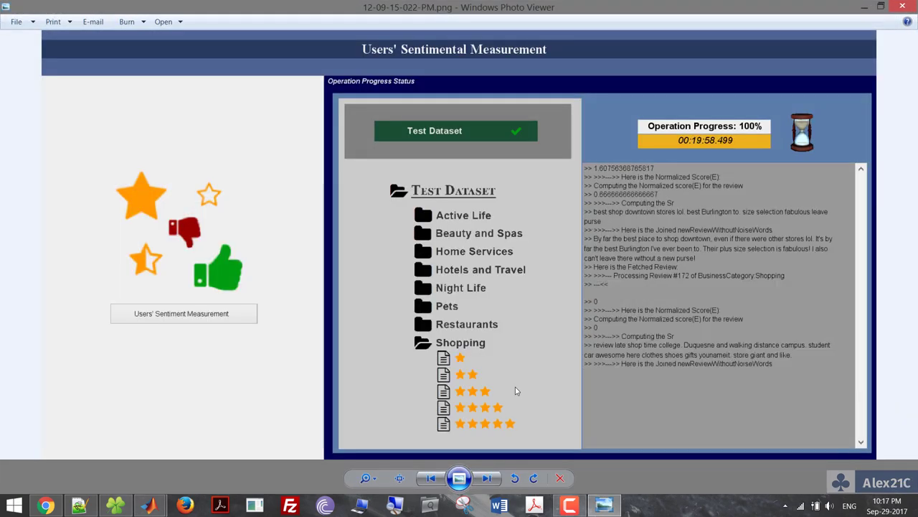
{"action": "key", "text": "Right"}
{"action": "key", "text": "Right"}
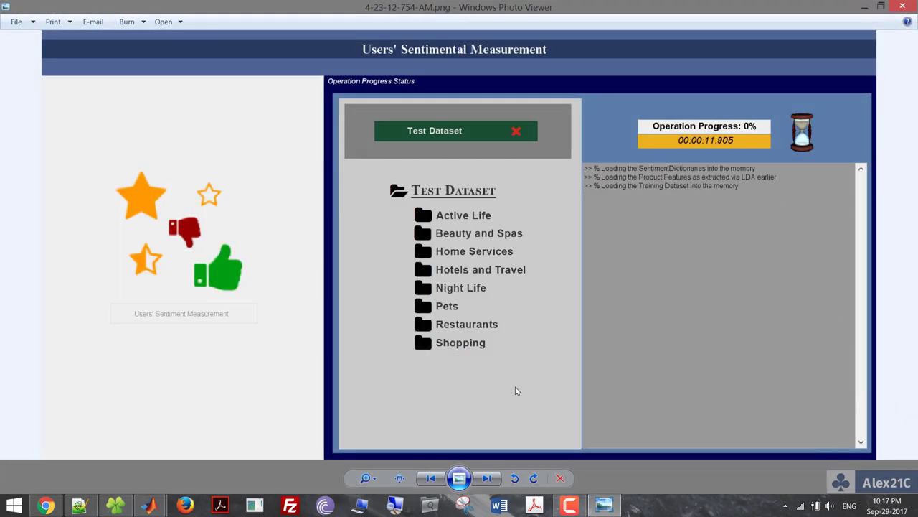
{"action": "left_click", "coordinate": [906, 6]}
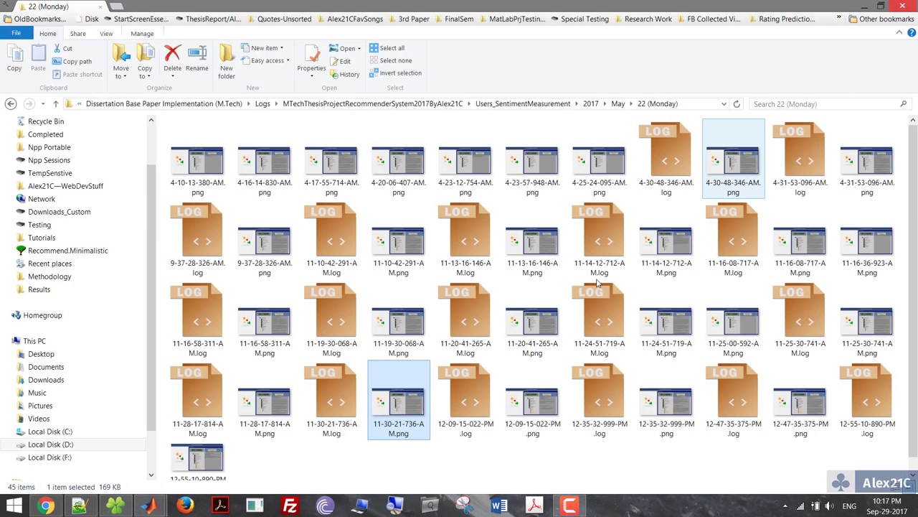
Step: Open 12-09-15-022-PM.log and highlight its first review entries before clearing the selection
{"action": "left_click", "coordinate": [477, 414]}
{"action": "double_click", "coordinate": [477, 414]}
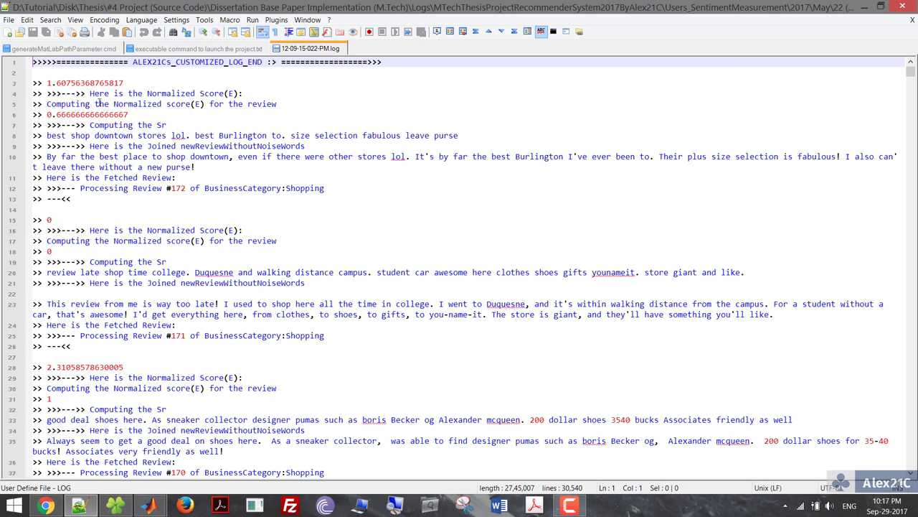
{"action": "left_click_drag", "start_coordinate": [56, 61], "coordinate": [236, 420]}
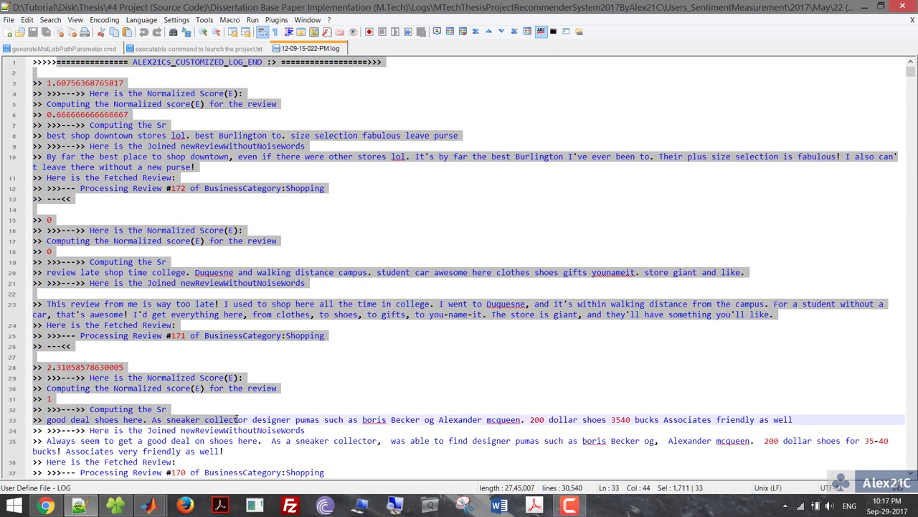
{"action": "left_click", "coordinate": [488, 324]}
Step: Read through the logged review entries, normalized scores and processed texts from the Shopping category into Restaurants
{"action": "scroll", "coordinate": [488, 324], "scroll_direction": "down", "scroll_amount": 11}
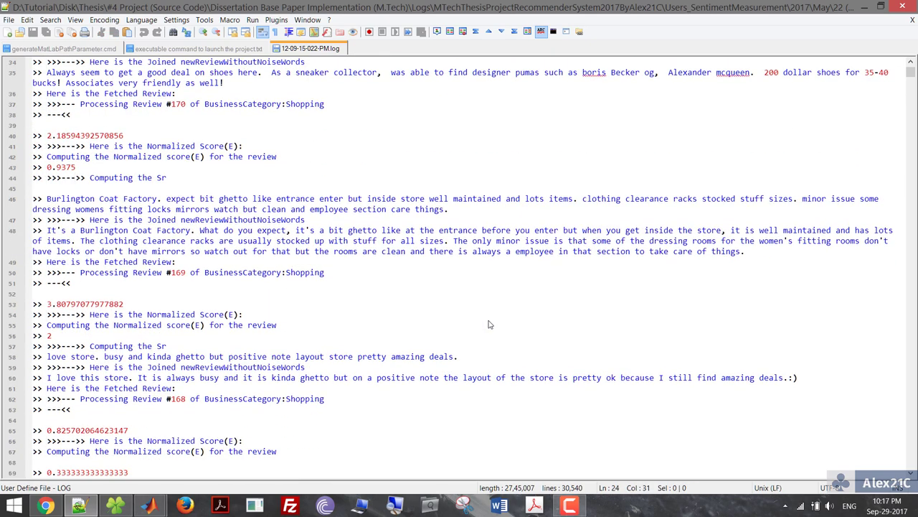
{"action": "scroll", "coordinate": [489, 324], "scroll_direction": "down", "scroll_amount": 20}
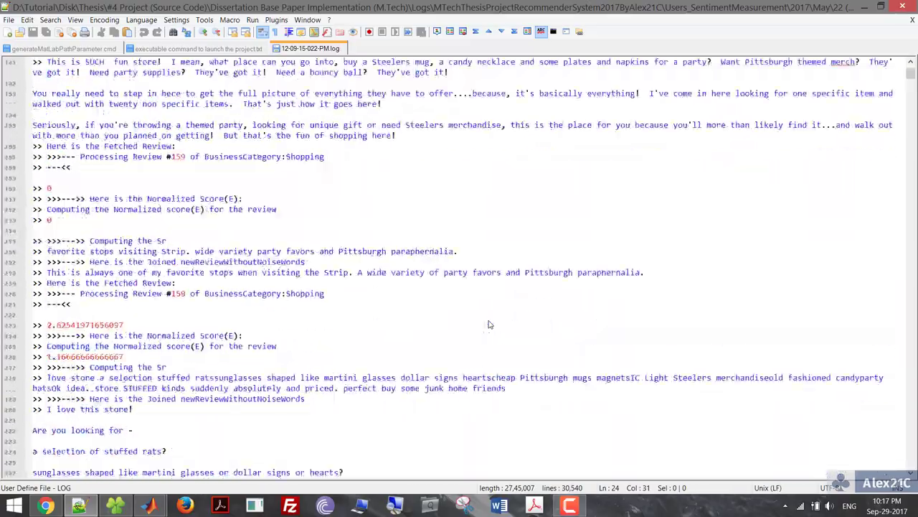
{"action": "key", "text": "Page_Down"}
{"action": "key", "text": "Page_Down"}
{"action": "key", "text": "Page_Down"}
{"action": "key", "text": "Page_Down"}
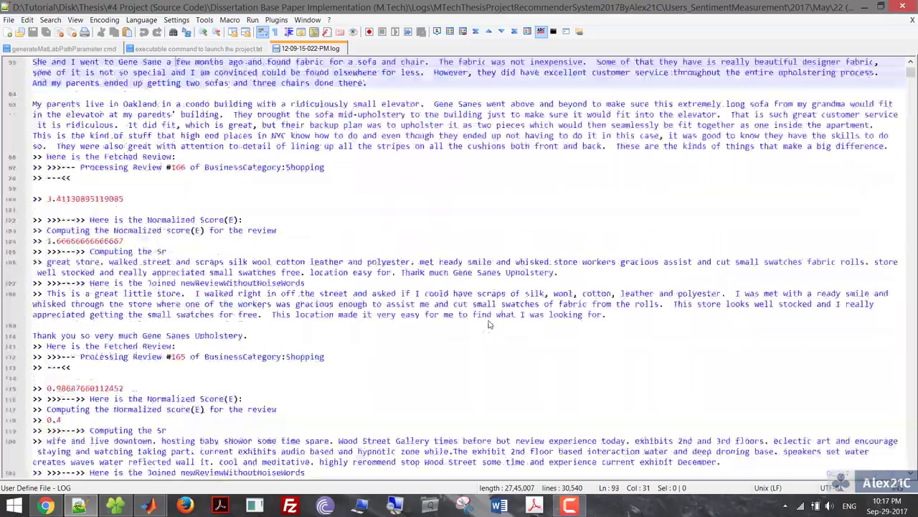
{"action": "key", "text": "Page_Down"}
{"action": "key", "text": "Page_Down"}
{"action": "key", "text": "Page_Down"}
{"action": "key", "text": "Page_Down"}
{"action": "key", "text": "Page_Down"}
{"action": "key", "text": "Page_Down"}
{"action": "key", "text": "Page_Down"}
{"action": "key", "text": "Page_Down"}
{"action": "key", "text": "Page_Down"}
{"action": "key", "text": "Page_Down"}
{"action": "key", "text": "Page_Down"}
{"action": "key", "text": "Page_Down"}
{"action": "key", "text": "Page_Down"}
{"action": "key", "text": "Page_Down"}
{"action": "key", "text": "Page_Down"}
{"action": "key", "text": "Page_Down"}
{"action": "key", "text": "Page_Down"}
{"action": "key", "text": "Page_Down"}
{"action": "key", "text": "Page_Down"}
{"action": "key", "text": "Page_Down"}
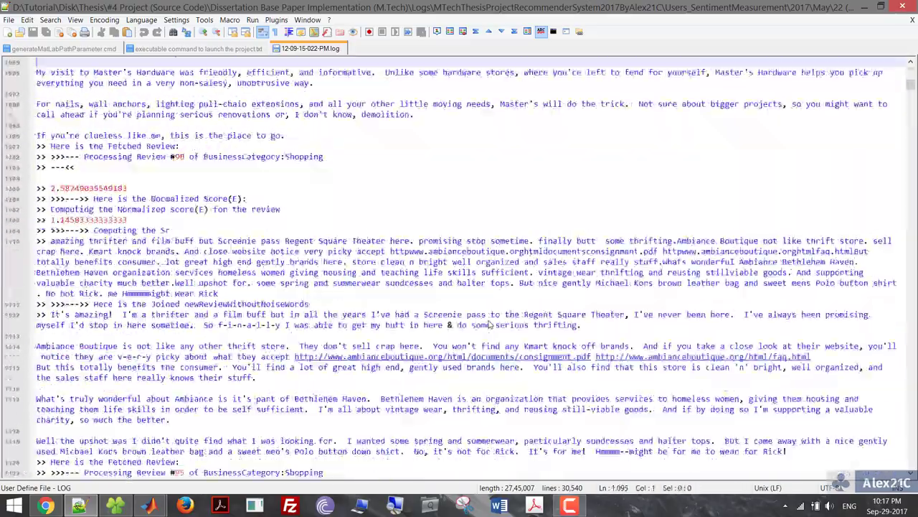
{"action": "key", "text": "Page_Down"}
{"action": "key", "text": "Page_Down"}
{"action": "key", "text": "Page_Down"}
{"action": "key", "text": "Page_Down"}
{"action": "key", "text": "Page_Down"}
{"action": "key", "text": "Page_Down"}
{"action": "key", "text": "Page_Down"}
{"action": "key", "text": "Page_Down"}
{"action": "key", "text": "Page_Down"}
{"action": "key", "text": "Page_Down"}
{"action": "key", "text": "Page_Down"}
{"action": "key", "text": "Page_Down"}
{"action": "key", "text": "Page_Down"}
{"action": "key", "text": "Page_Down"}
{"action": "key", "text": "Page_Down"}
{"action": "key", "text": "Page_Down"}
{"action": "key", "text": "Page_Down"}
{"action": "key", "text": "Page_Down"}
{"action": "key", "text": "Page_Down"}
{"action": "key", "text": "Page_Down"}
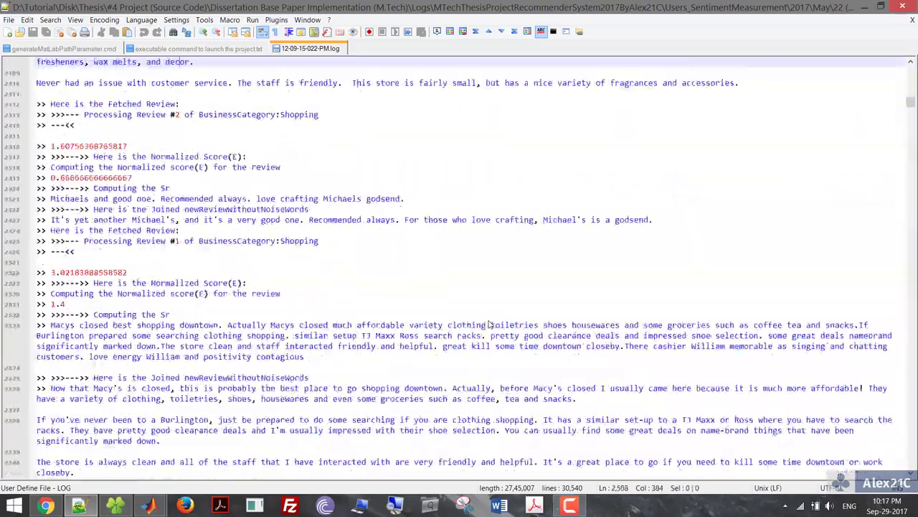
{"action": "key", "text": "Page_Down"}
{"action": "key", "text": "Page_Down"}
{"action": "key", "text": "Page_Down"}
{"action": "key", "text": "Page_Down"}
{"action": "key", "text": "Page_Down"}
{"action": "key", "text": "Page_Down"}
{"action": "key", "text": "Page_Down"}
{"action": "key", "text": "Page_Down"}
{"action": "key", "text": "Page_Down"}
{"action": "key", "text": "Page_Down"}
{"action": "key", "text": "Page_Down"}
{"action": "key", "text": "Page_Down"}
{"action": "key", "text": "Page_Down"}
{"action": "key", "text": "Page_Down"}
{"action": "key", "text": "Page_Down"}
{"action": "key", "text": "Page_Down"}
{"action": "key", "text": "Page_Down"}
{"action": "key", "text": "Page_Down"}
{"action": "key", "text": "Page_Down"}
{"action": "key", "text": "Page_Down"}
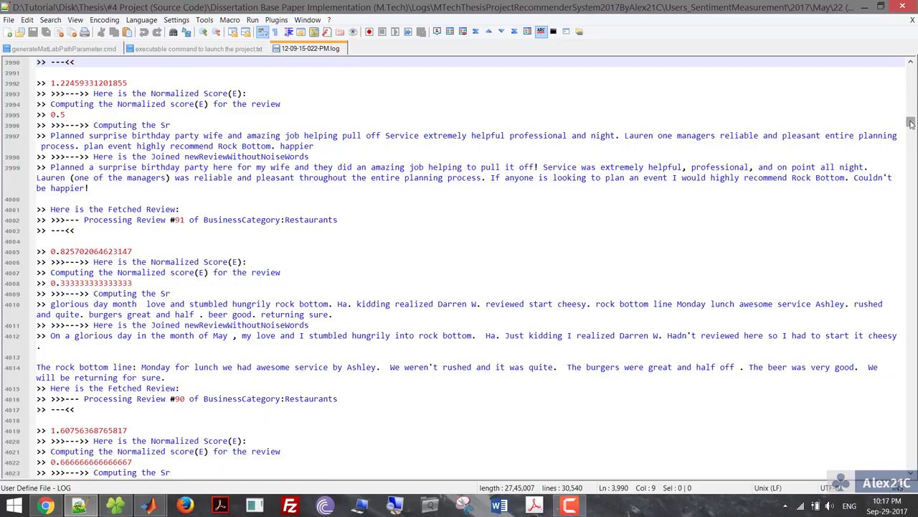
{"action": "mouse_move", "coordinate": [912, 124]}
{"action": "left_mouse_down"}
{"action": "mouse_move", "coordinate": [911, 180]}
{"action": "mouse_move", "coordinate": [911, 120]}
{"action": "left_mouse_up"}
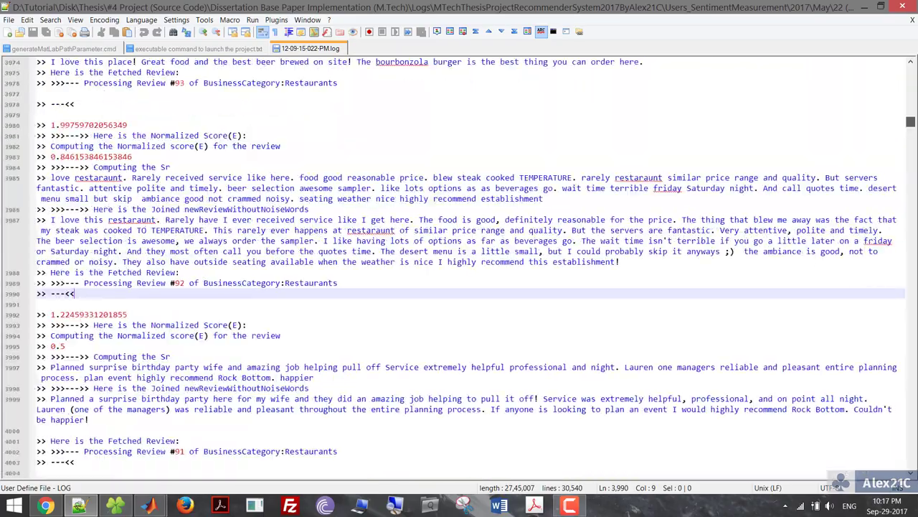
{"action": "scroll", "coordinate": [910, 122], "scroll_direction": "down", "scroll_amount": 1}
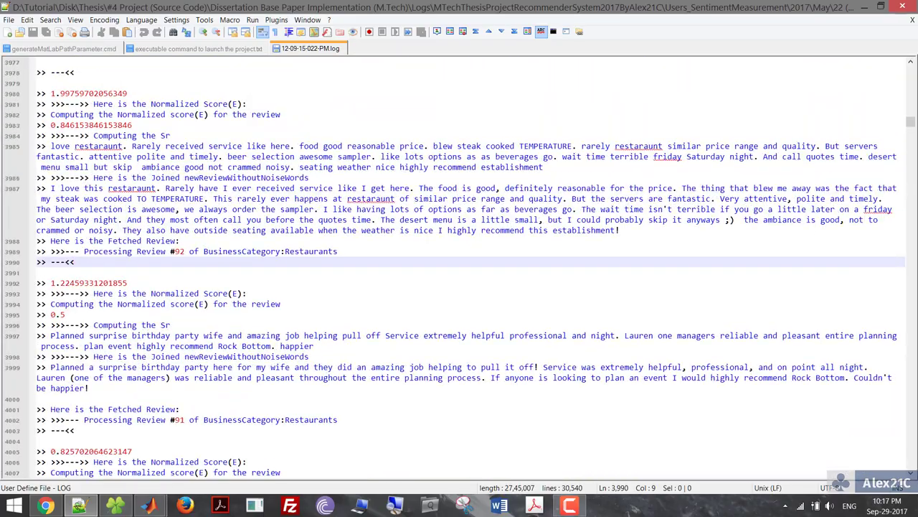
Step: Examine the ActiveLife and BeautyAndSpas entries at the end of 12-09-15-022-PM.log, and minimize the log editor
{"action": "left_click", "coordinate": [819, 248]}
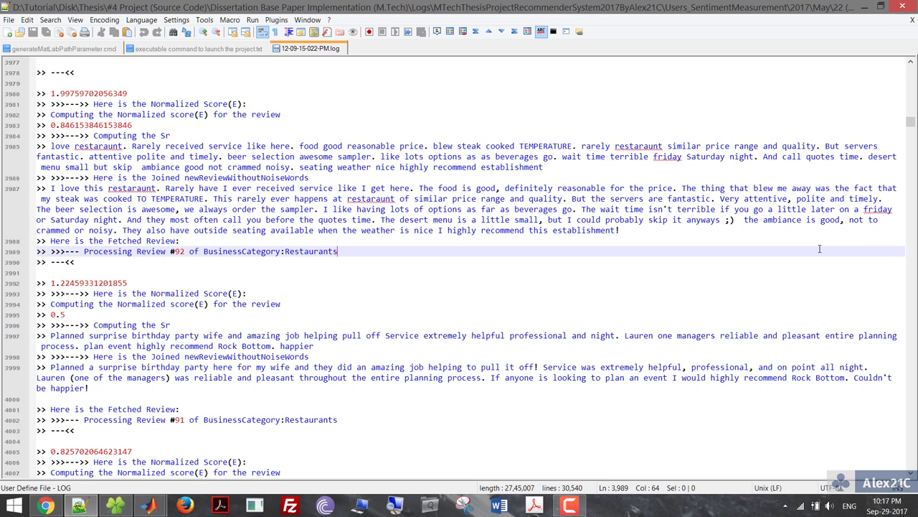
{"action": "key", "text": "ctrl+End"}
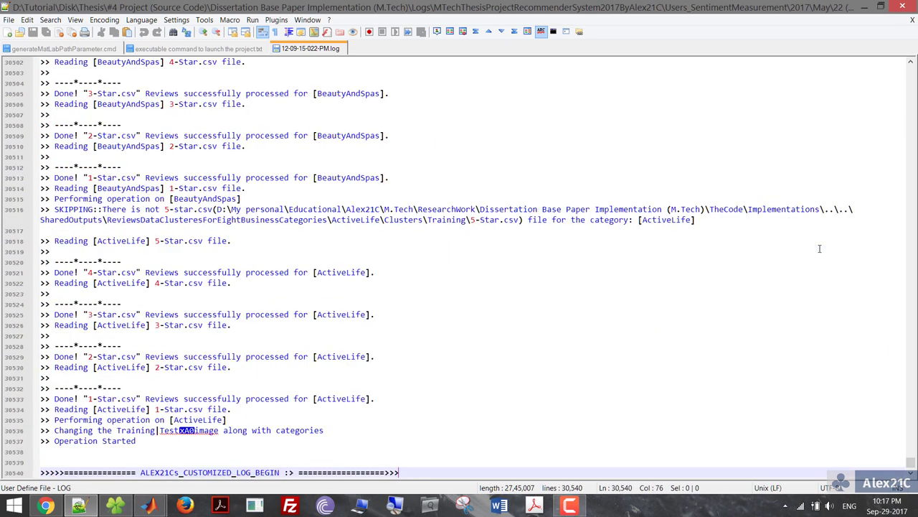
{"action": "scroll", "coordinate": [820, 249], "scroll_direction": "down", "scroll_amount": 9}
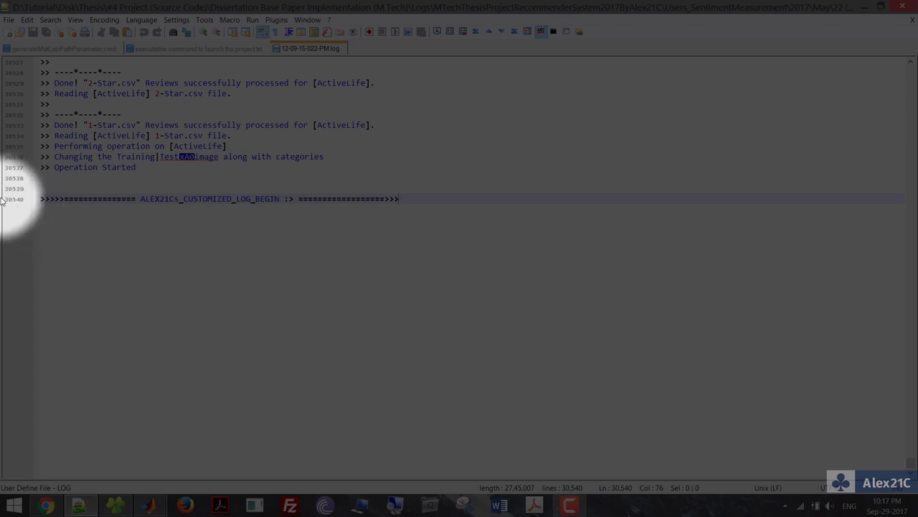
{"action": "scroll", "coordinate": [4, 201], "scroll_direction": "up", "scroll_amount": 3}
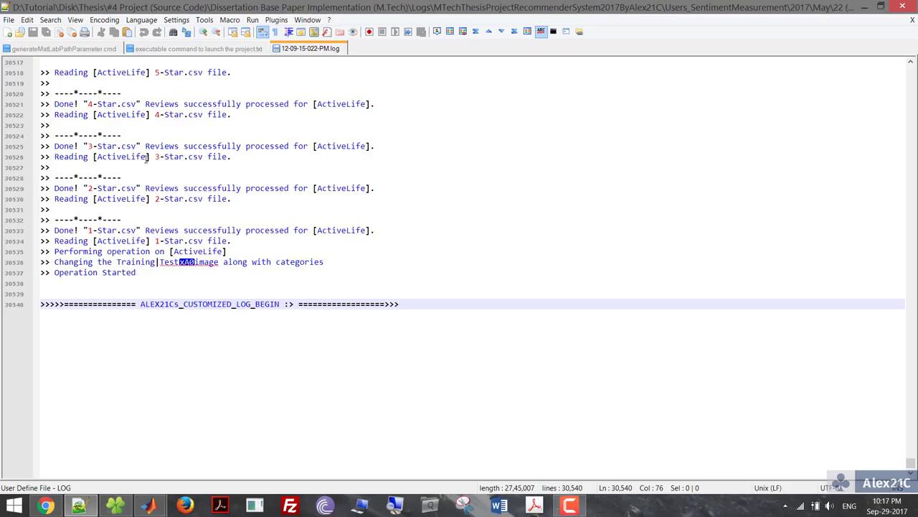
{"action": "scroll", "coordinate": [146, 159], "scroll_direction": "up", "scroll_amount": 1}
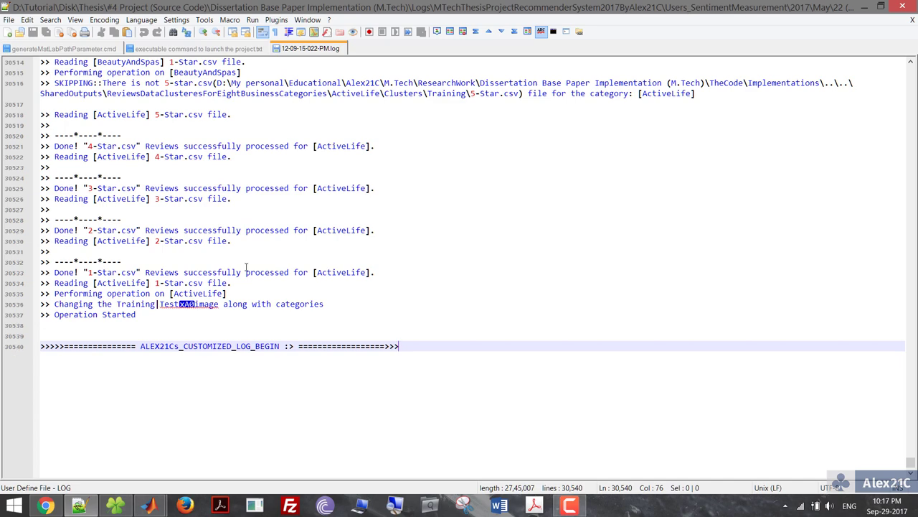
{"action": "left_click", "coordinate": [864, 5]}
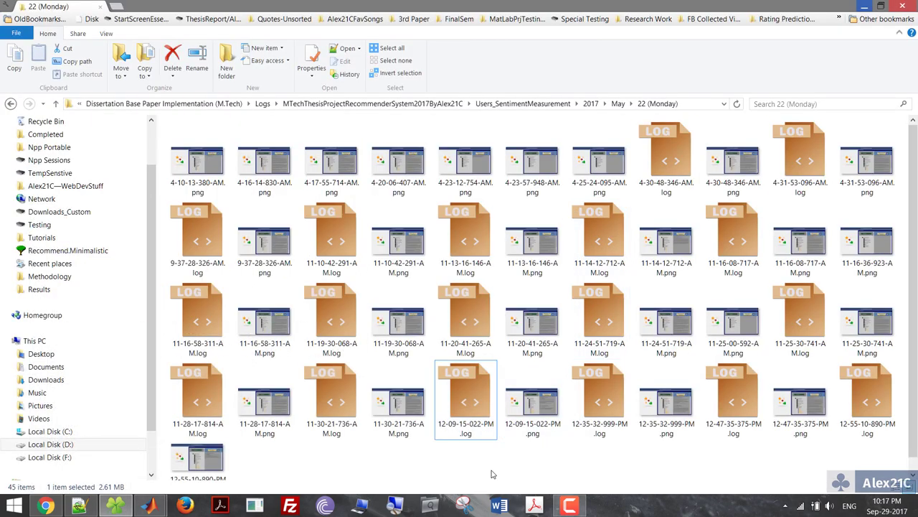
Step: Go back up from the 22 (Monday) folder to the 2017 folder of Users_SentimentMeasurement, checking its August folder
{"action": "key", "text": "alt+Up"}
{"action": "key", "text": "alt+Up"}
{"action": "key", "text": "alt+Up"}
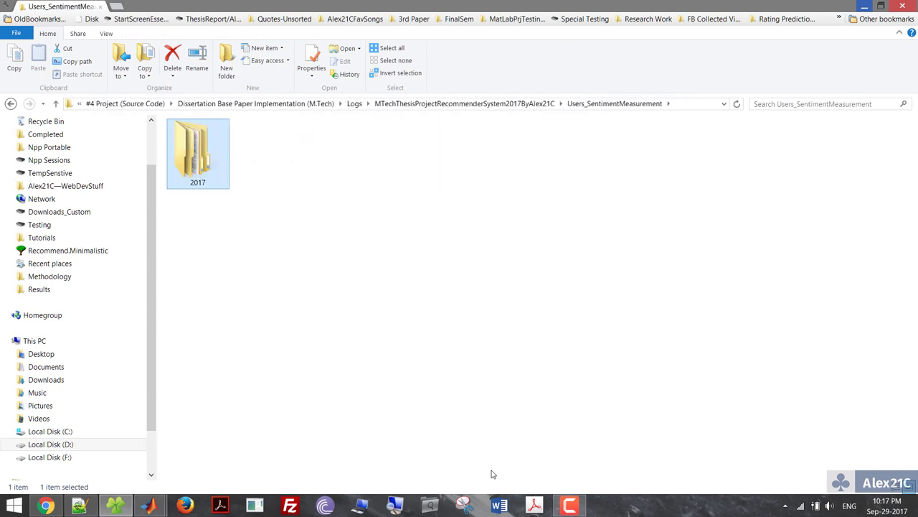
{"action": "key", "text": "Return"}
{"action": "key", "text": "Right"}
{"action": "key", "text": "Left"}
{"action": "key", "text": "Return"}
{"action": "key", "text": "alt+Up"}
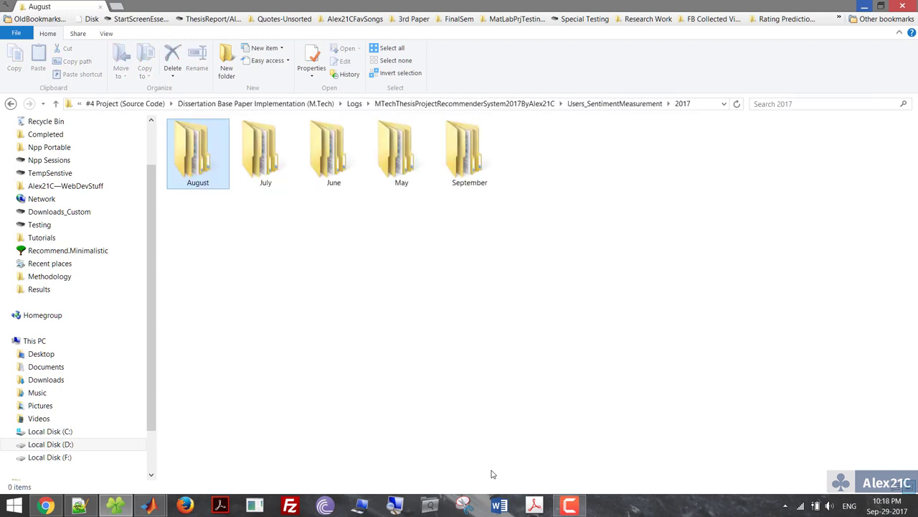
Step: Open the 29 (Friday) folder under September and look through its log files and images
{"action": "key", "text": "Right"}
{"action": "key", "text": "Right"}
{"action": "key", "text": "Right"}
{"action": "key", "text": "Right"}
{"action": "key", "text": "Return"}
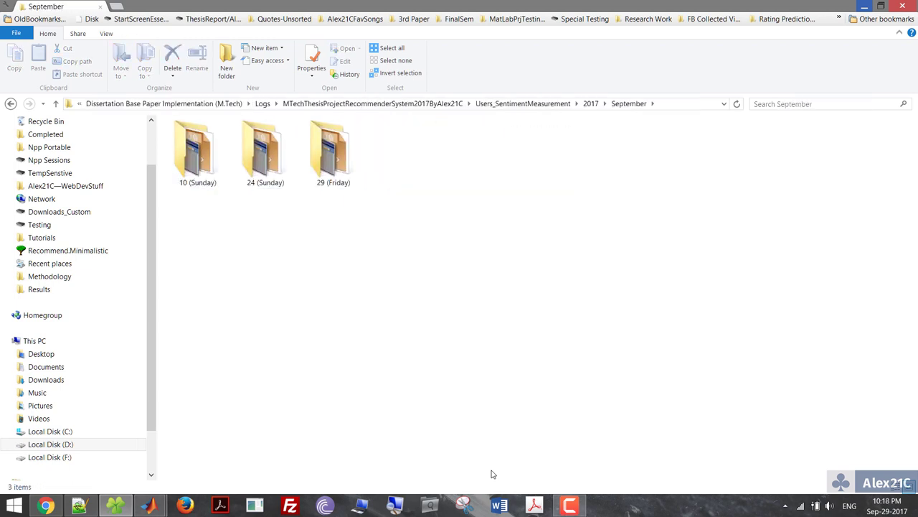
{"action": "key", "text": "Right"}
{"action": "key", "text": "Right"}
{"action": "key", "text": "Return"}
{"action": "key", "text": "Right"}
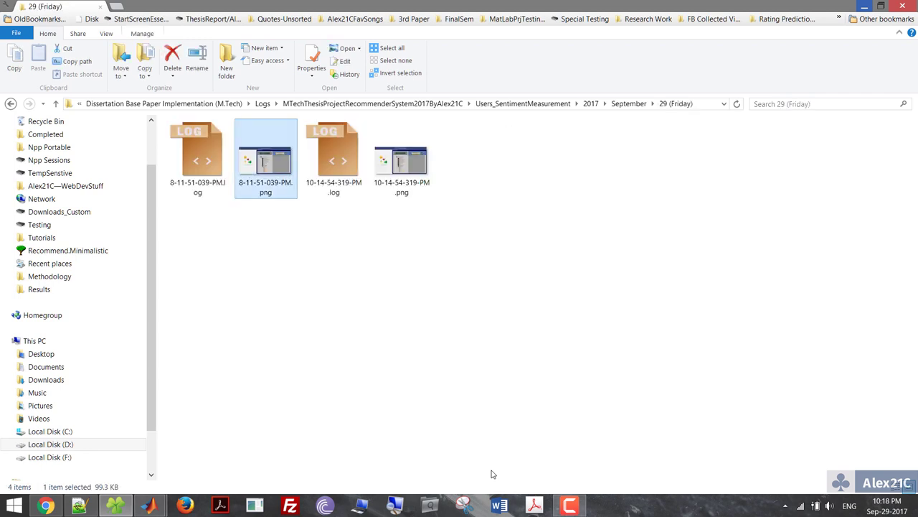
{"action": "key", "text": "Right"}
{"action": "key", "text": "Right"}
Step: Return to the MTechThesisProjectRecommenderSystem2017ByAlex21C logs folder and open the 2017 folder inside AnalyzeTheRMSEAndMAE
{"action": "key", "text": "BackSpace"}
{"action": "key", "text": "BackSpace"}
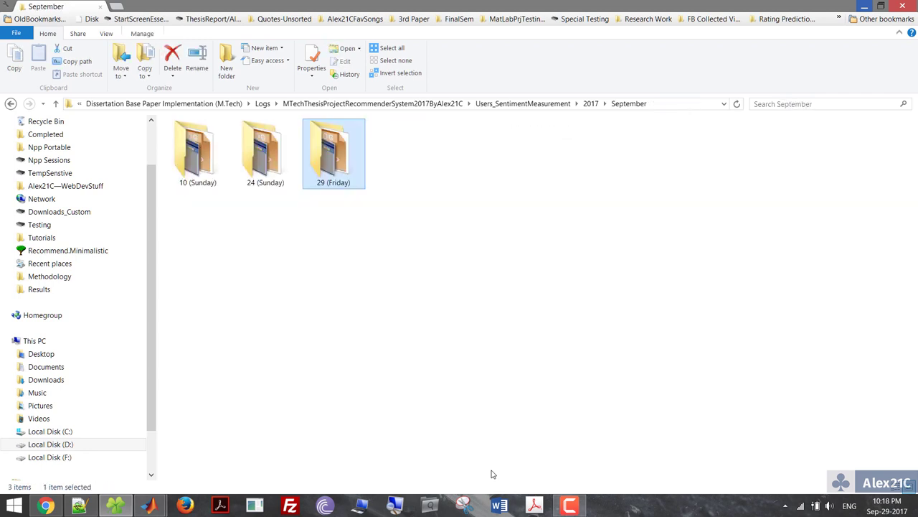
{"action": "key", "text": "BackSpace"}
{"action": "key", "text": "BackSpace"}
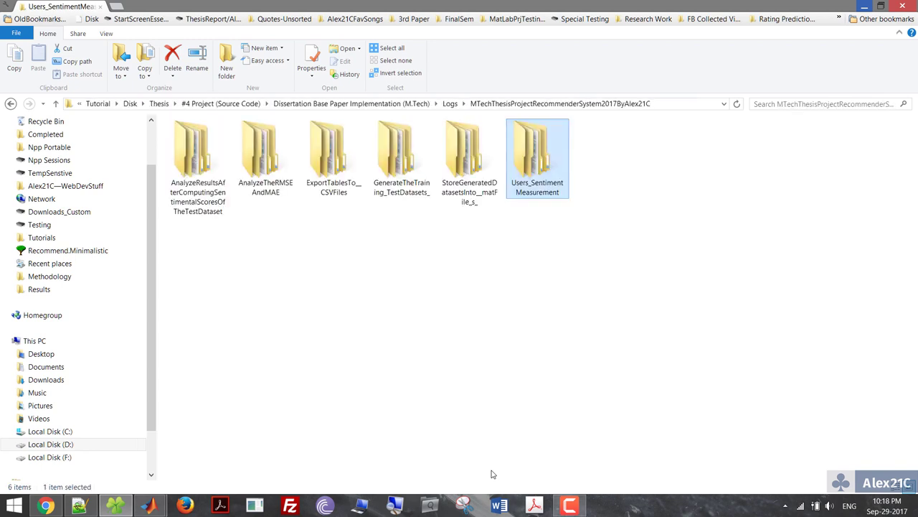
{"action": "key", "text": "Left"}
{"action": "key", "text": "Left"}
{"action": "key", "text": "Left"}
{"action": "key", "text": "Left"}
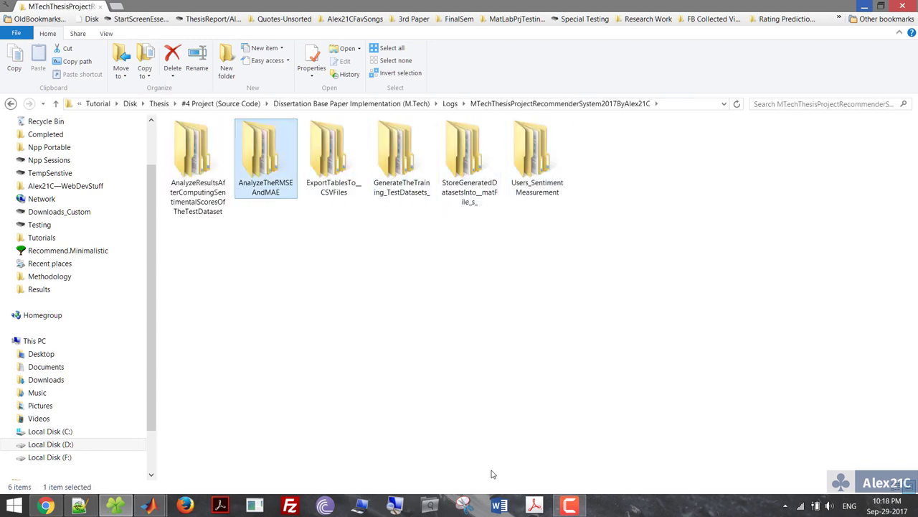
{"action": "key", "text": "Return"}
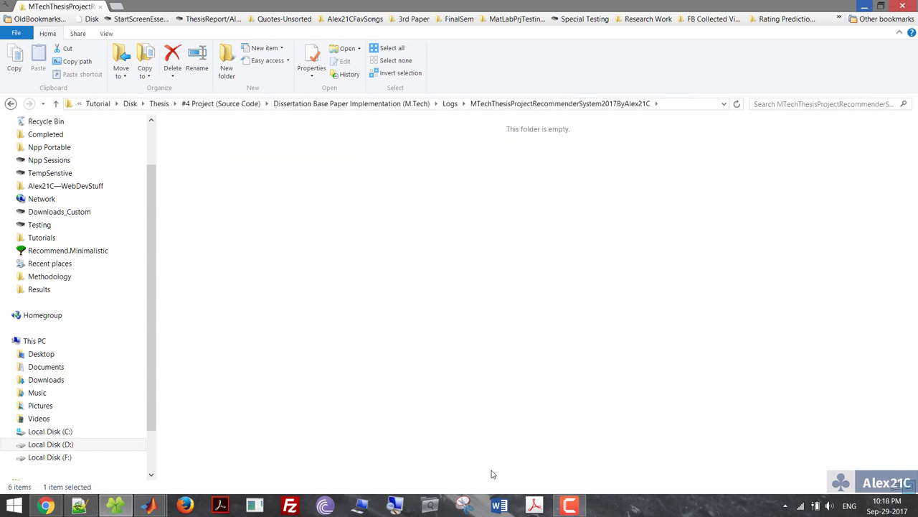
{"action": "key", "text": "Return"}
{"action": "key", "text": "Right"}
{"action": "key", "text": "Right"}
{"action": "key", "text": "Right"}
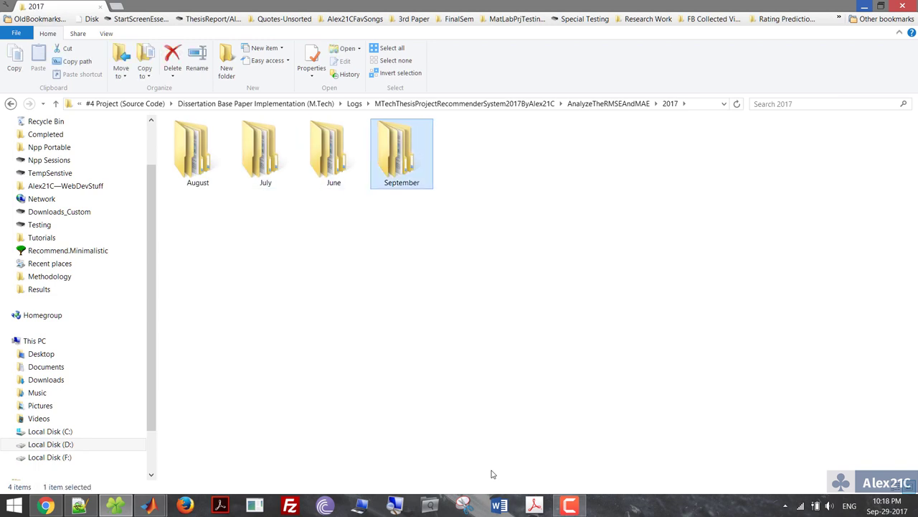
Step: Open September's 29 (Friday) folder, check the system date, and view the logged chart image 10-16-29-374-PM.png before closing it
{"action": "key", "text": "Return"}
{"action": "key", "text": "Right"}
{"action": "key", "text": "Right"}
{"action": "key", "text": "Return"}
{"action": "key", "text": "Right"}
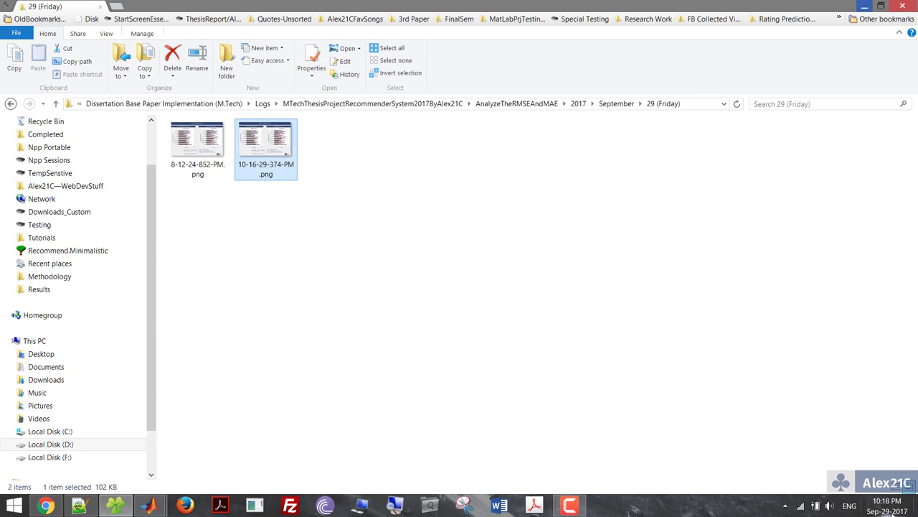
{"action": "key", "text": "super+c"}
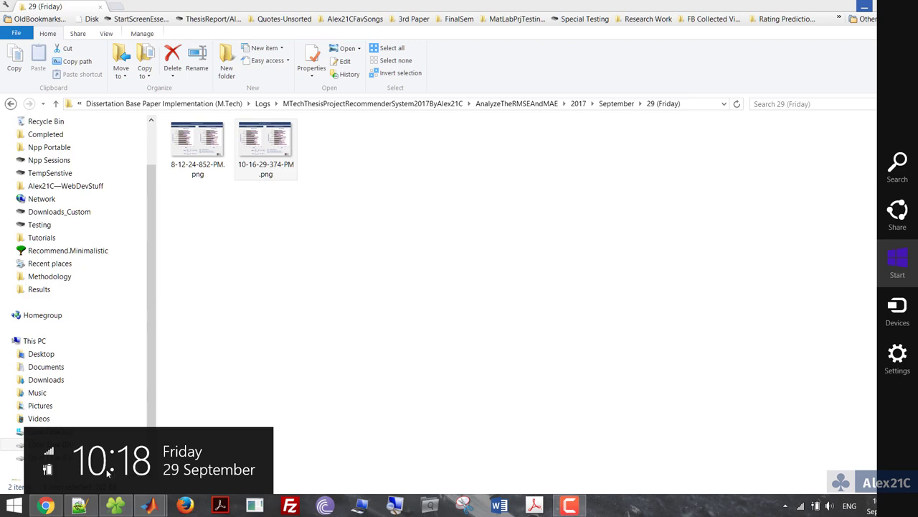
{"action": "left_click", "coordinate": [273, 165]}
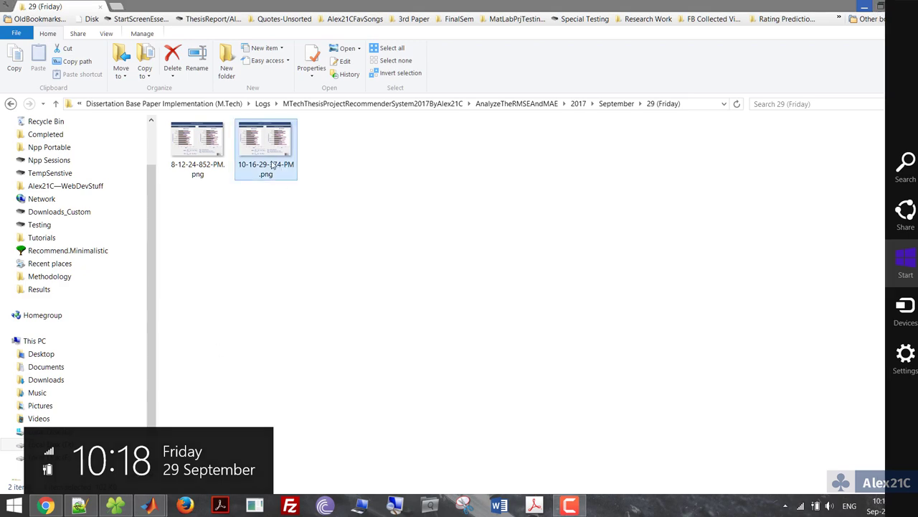
{"action": "double_click", "coordinate": [273, 165]}
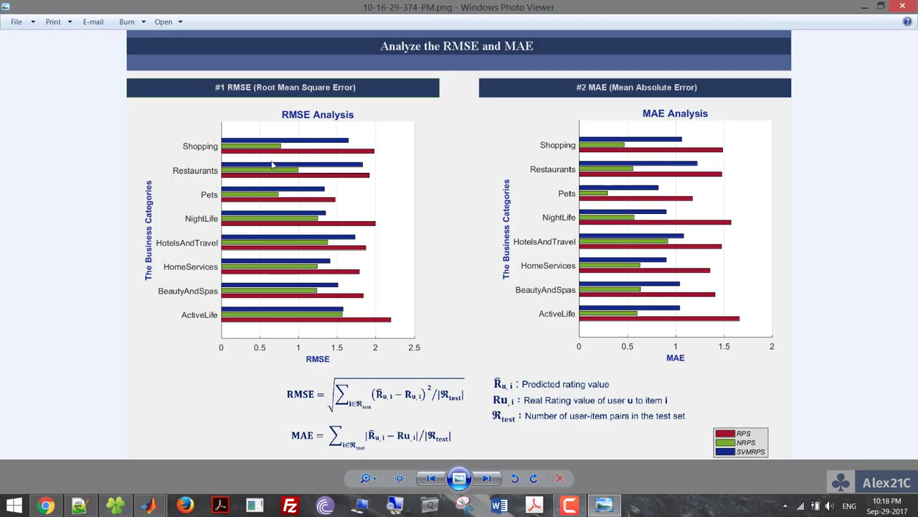
{"action": "left_click", "coordinate": [909, 6]}
Step: Return to the project's main logs folder and open the GenerateTheTraining_TestDatasets_ folder
{"action": "key", "text": "BackSpace"}
{"action": "key", "text": "BackSpace"}
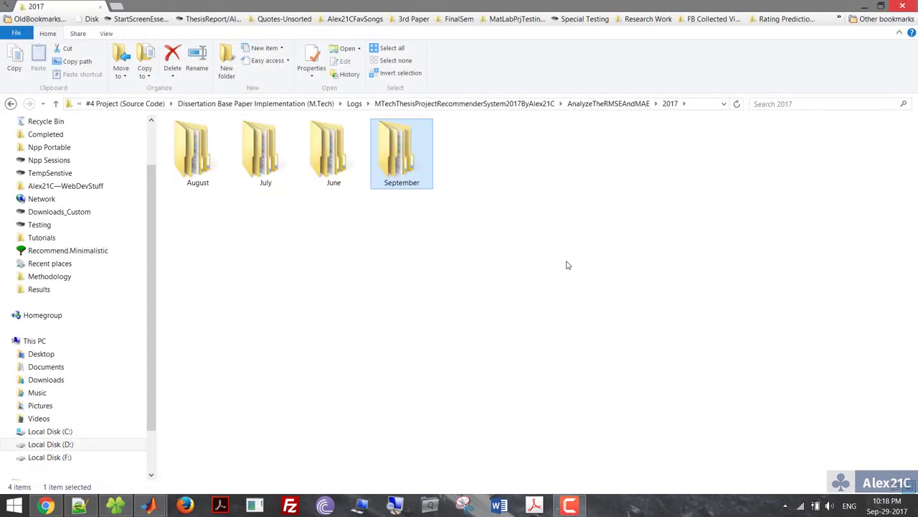
{"action": "key", "text": "BackSpace"}
{"action": "key", "text": "BackSpace"}
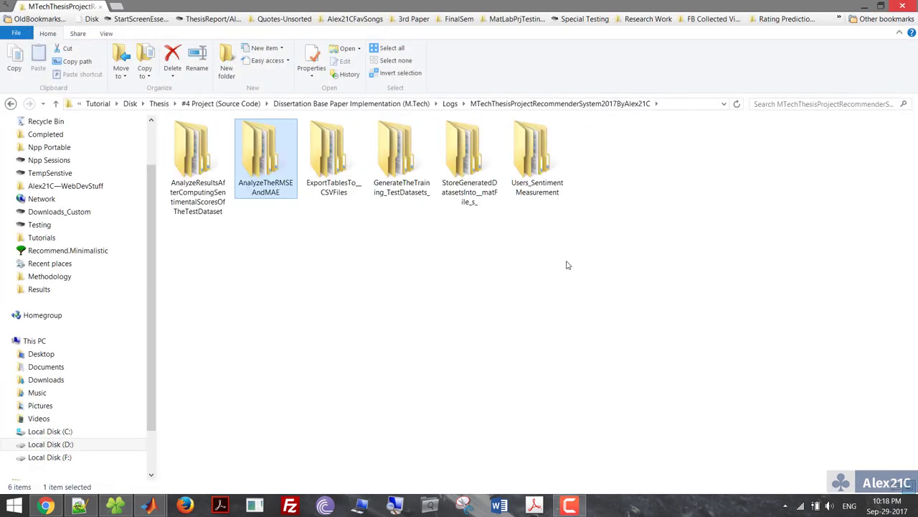
{"action": "key", "text": "Left"}
{"action": "key", "text": "Right"}
{"action": "key", "text": "Right"}
{"action": "key", "text": "Right"}
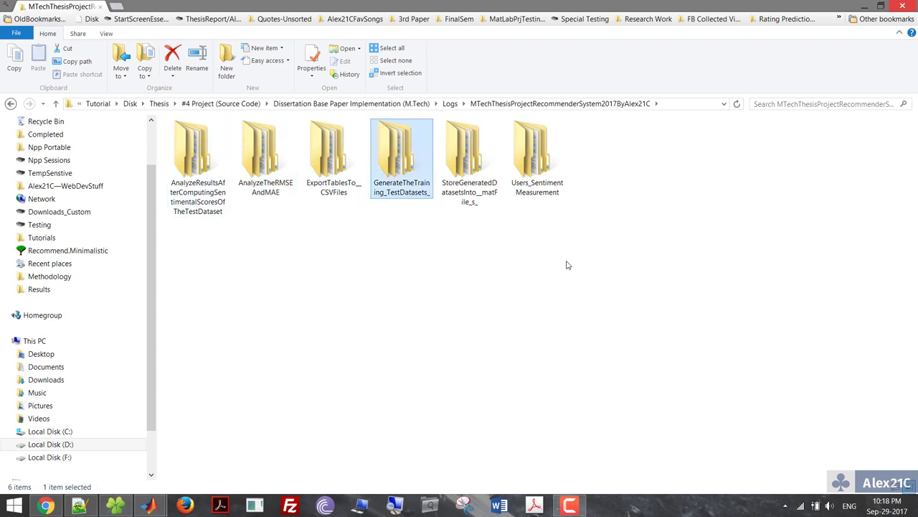
{"action": "key", "text": "Return"}
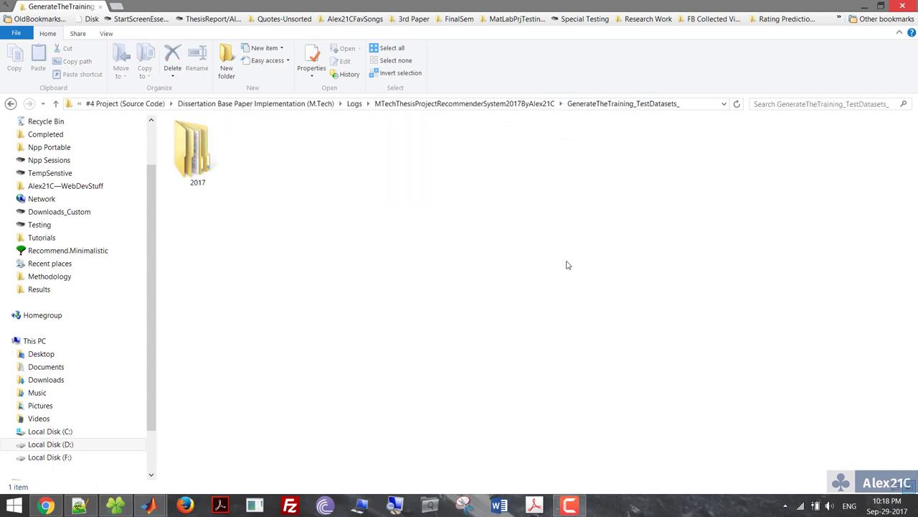
Step: View 9-58-31-649-PM.png from the 29 (Friday) folder under 2017 and September, and close the photo viewer
{"action": "key", "text": "Return"}
{"action": "key", "text": "End"}
{"action": "key", "text": "Return"}
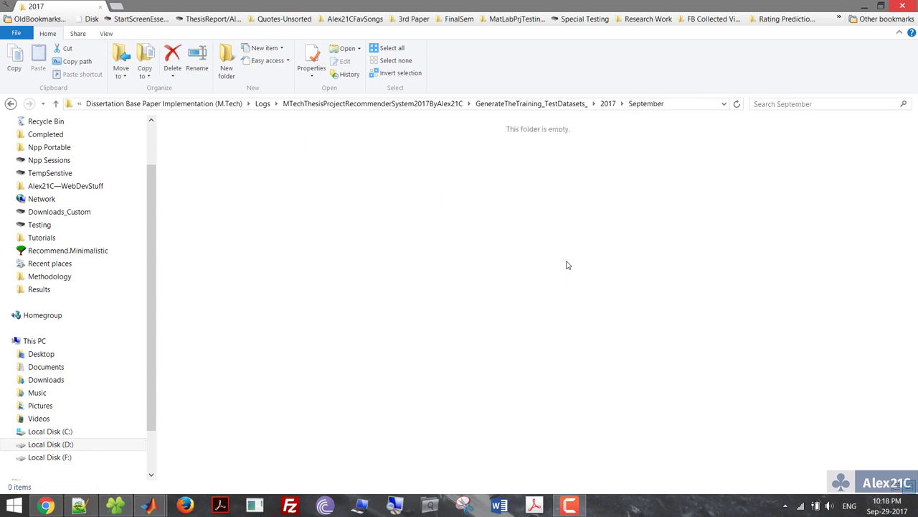
{"action": "key", "text": "End"}
{"action": "key", "text": "Return"}
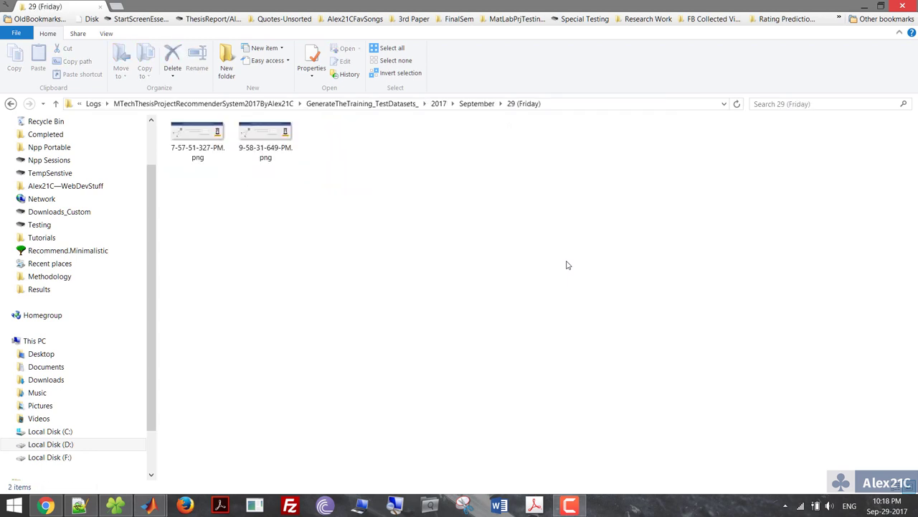
{"action": "key", "text": "End"}
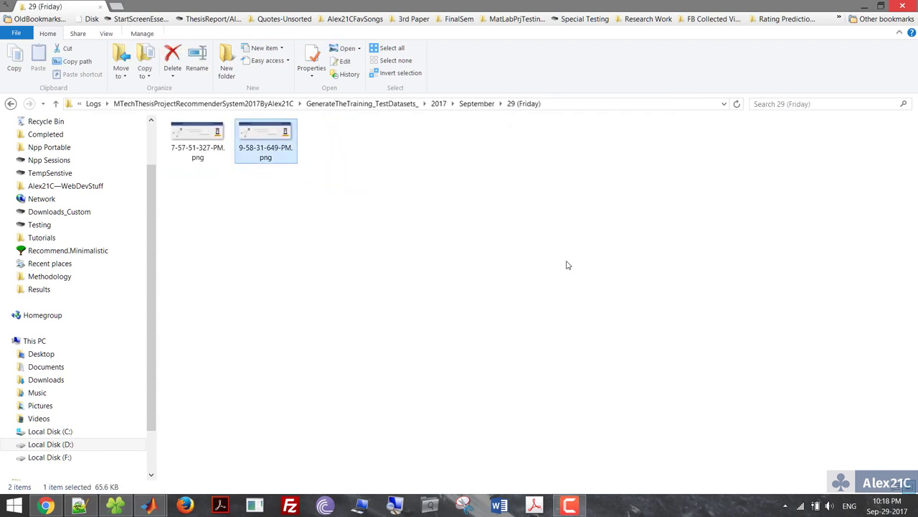
{"action": "key", "text": "Return"}
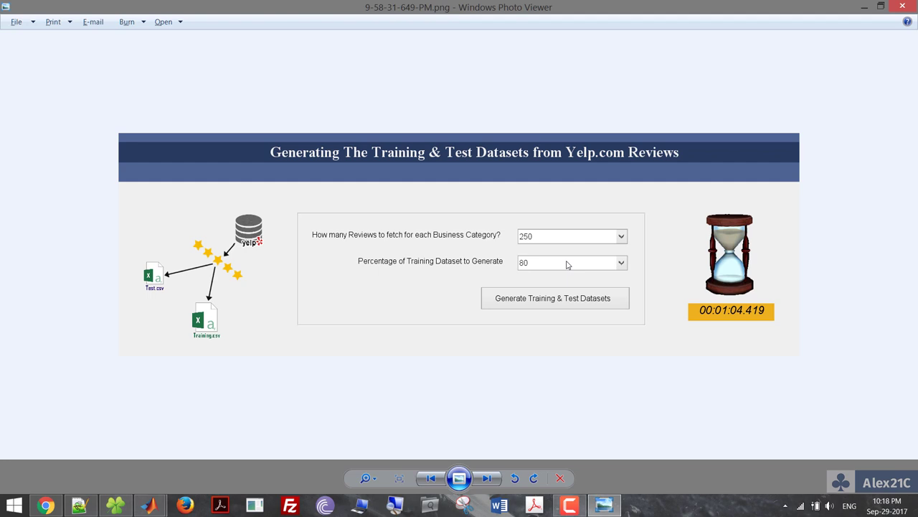
{"action": "key", "text": "alt+F4"}
Step: Go back up to the GenerateTheTraining_TestDatasets_ folder and minimize the file browser to show the recommender system's home screen
{"action": "key", "text": "BackSpace"}
{"action": "key", "text": "BackSpace"}
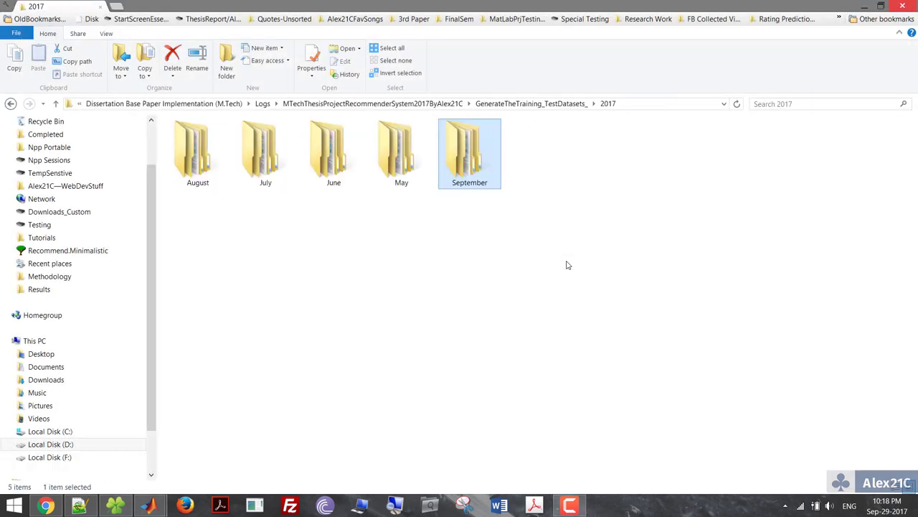
{"action": "key", "text": "BackSpace"}
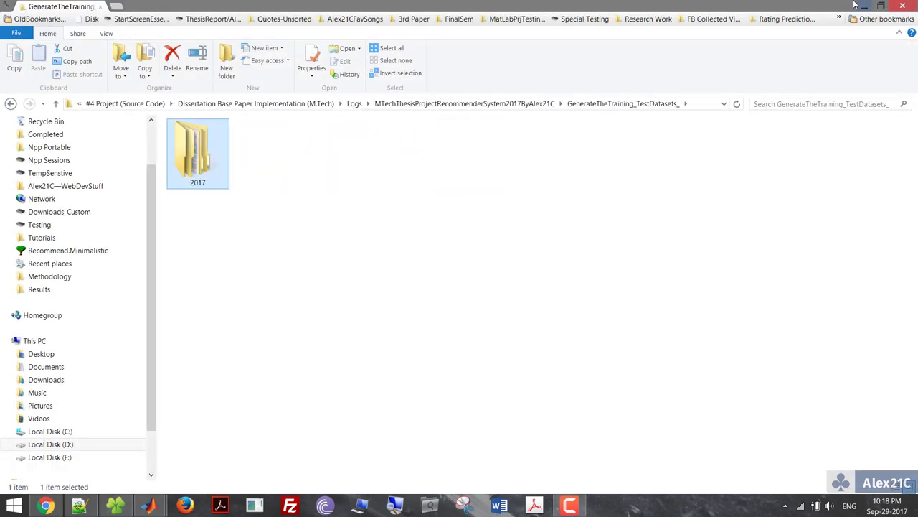
{"action": "left_click", "coordinate": [864, 5]}
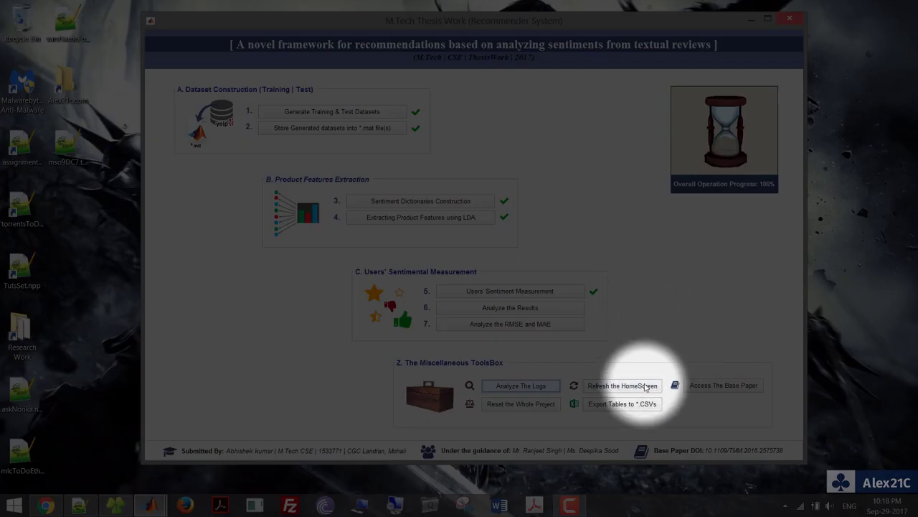
Step: Refresh the recommender system's home screen, dismiss the resulting message, and move the window back to the middle of the desktop
{"action": "left_click", "coordinate": [608, 386]}
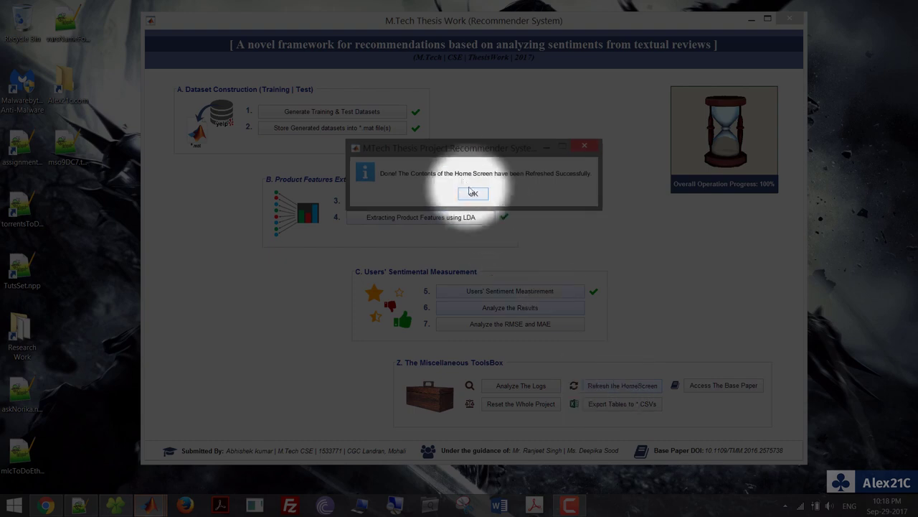
{"action": "left_click", "coordinate": [470, 191]}
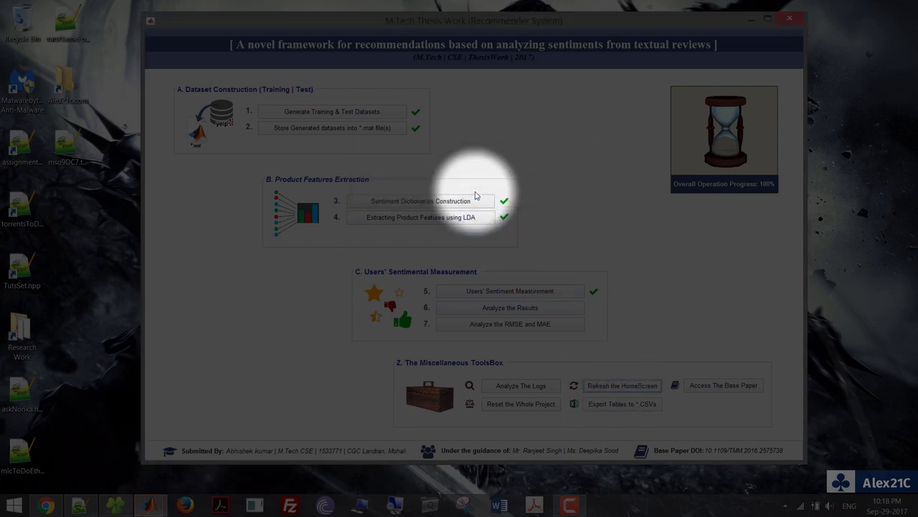
{"action": "left_click_drag", "start_coordinate": [531, 29], "coordinate": [547, 307]}
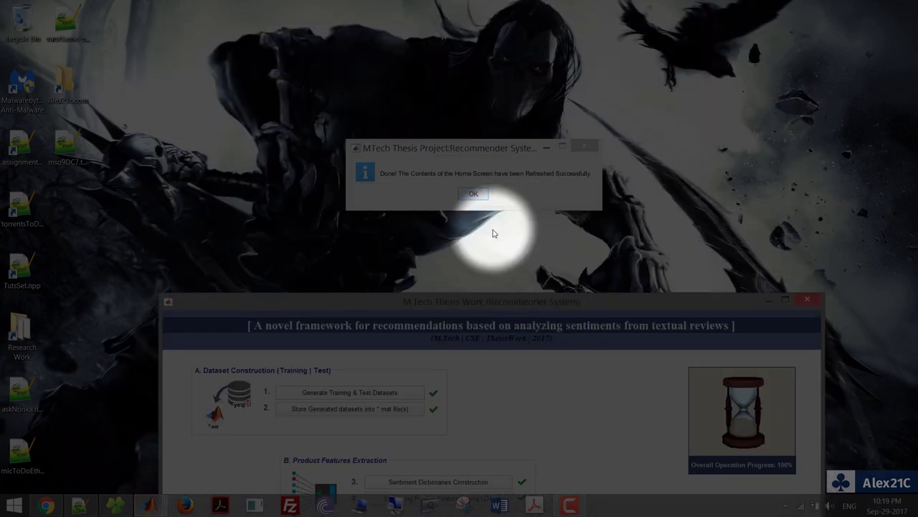
{"action": "left_click", "coordinate": [473, 195]}
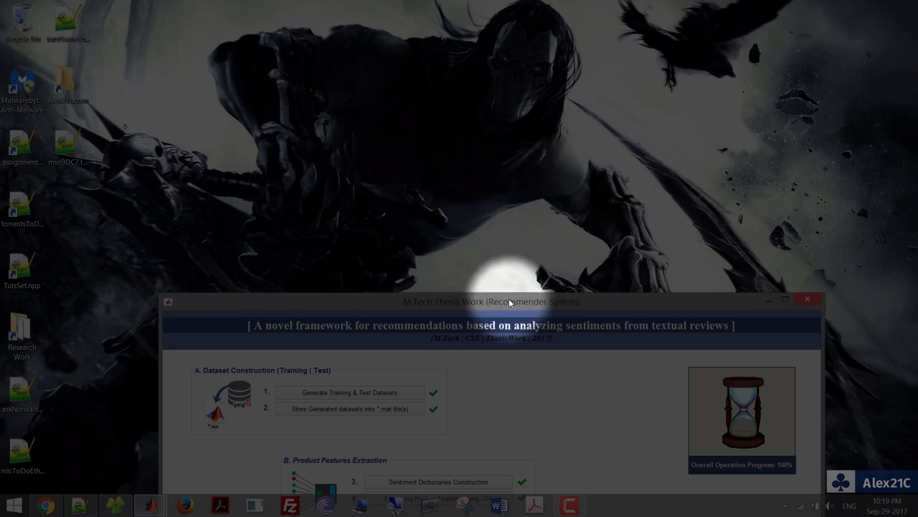
{"action": "left_click_drag", "start_coordinate": [508, 298], "coordinate": [488, 27]}
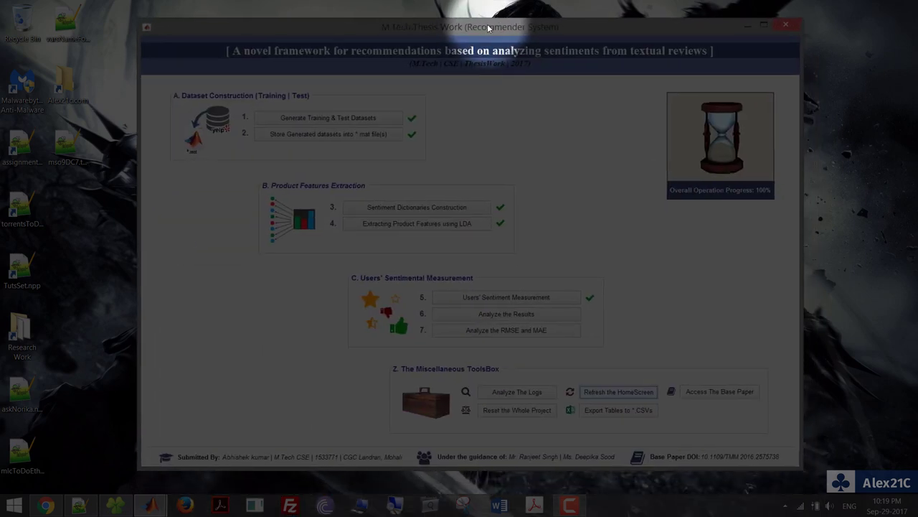
Step: Refresh the recommender system's home screen again, dismiss the resulting message, and access the base paper
{"action": "left_click", "coordinate": [634, 397]}
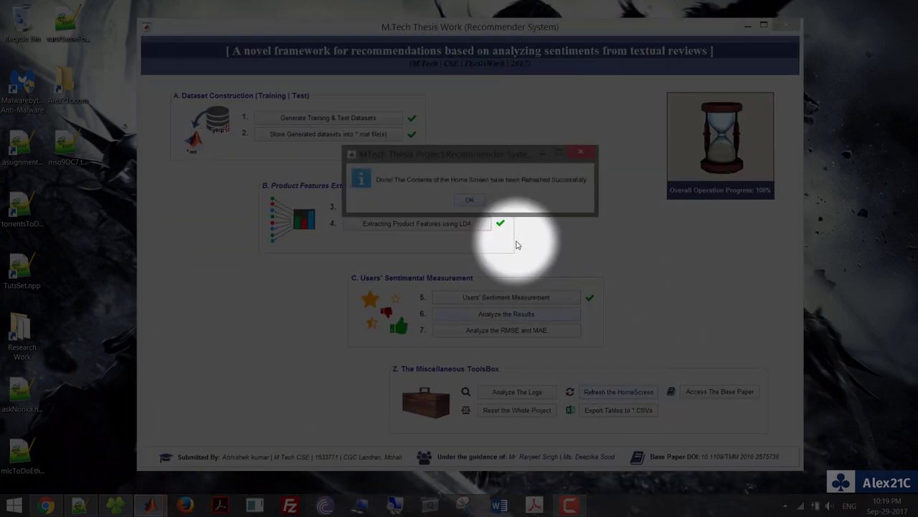
{"action": "left_click", "coordinate": [469, 201]}
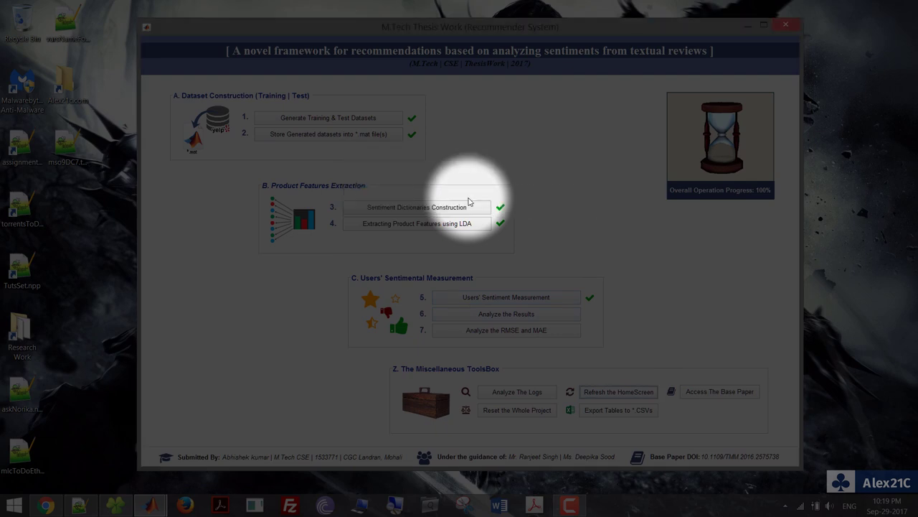
{"action": "left_click", "coordinate": [708, 393]}
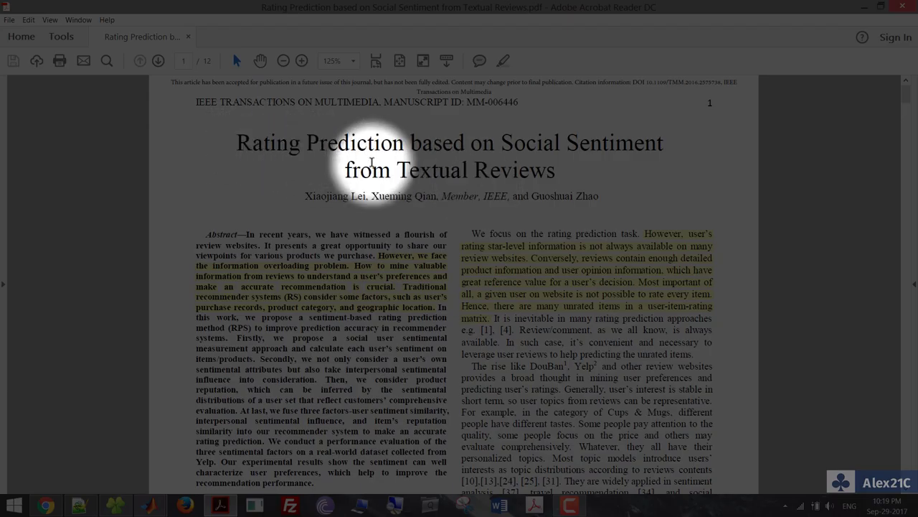
Step: Select the first line of the base paper's title, clear the selection, and reduce the page zoom to 100%
{"action": "triple_click", "coordinate": [453, 143]}
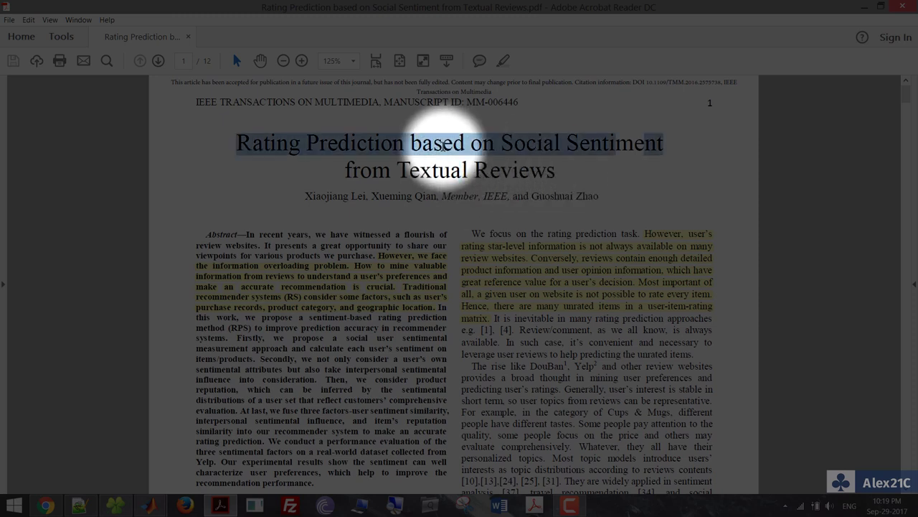
{"action": "left_click", "coordinate": [468, 170]}
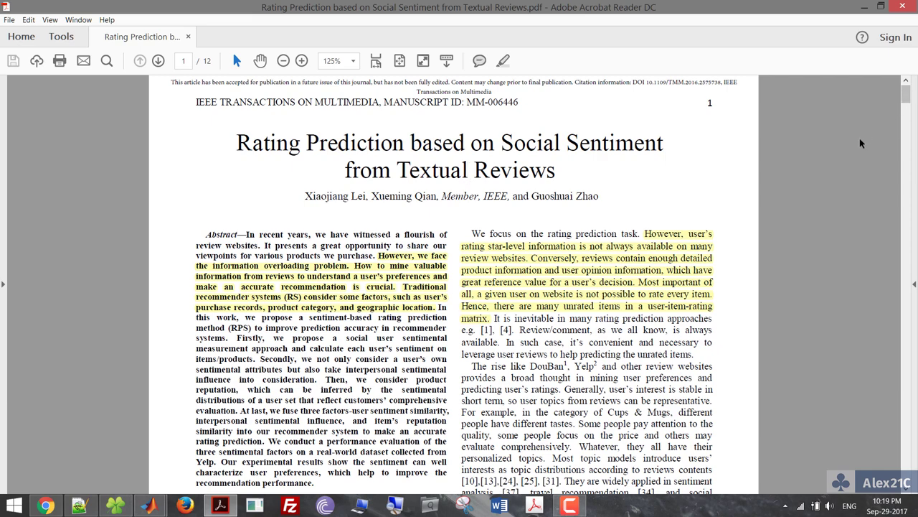
{"action": "key", "text": "ctrl+minus"}
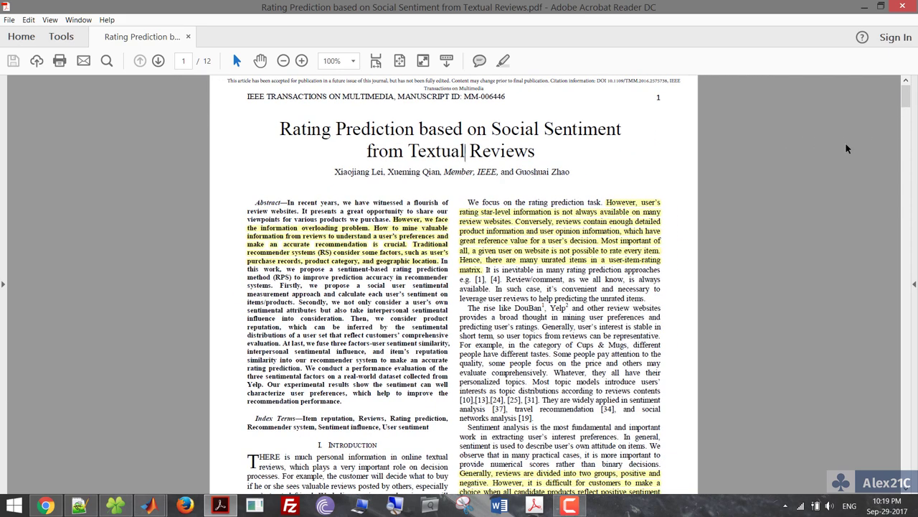
Step: Skim the base paper through to its last page, return to the title page, and close the paper
{"action": "scroll", "coordinate": [847, 149], "scroll_direction": "down", "scroll_amount": 5}
{"action": "scroll", "coordinate": [847, 148], "scroll_direction": "down", "scroll_amount": 20}
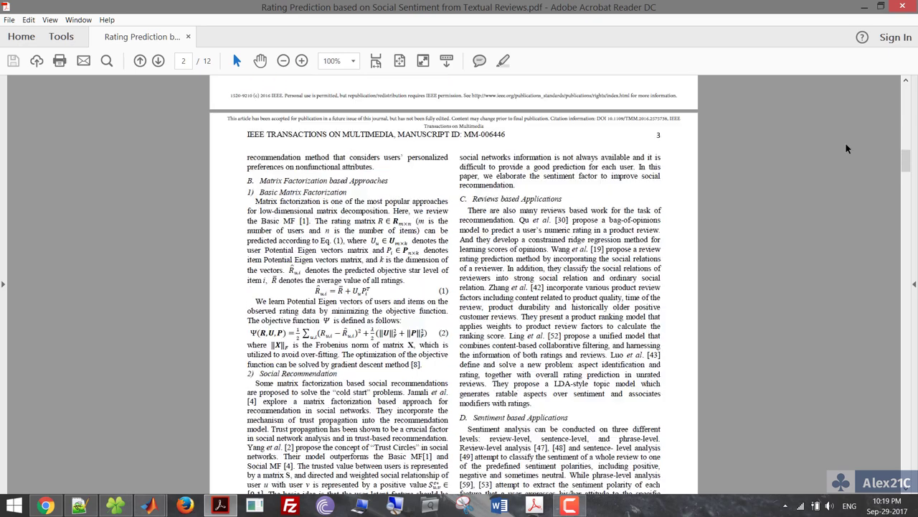
{"action": "scroll", "coordinate": [846, 148], "scroll_direction": "down", "scroll_amount": 15}
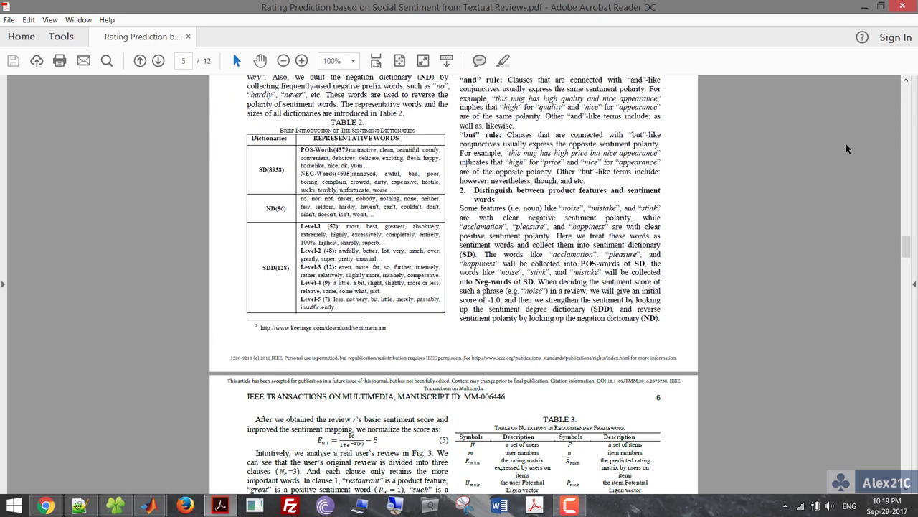
{"action": "scroll", "coordinate": [846, 149], "scroll_direction": "down", "scroll_amount": 20}
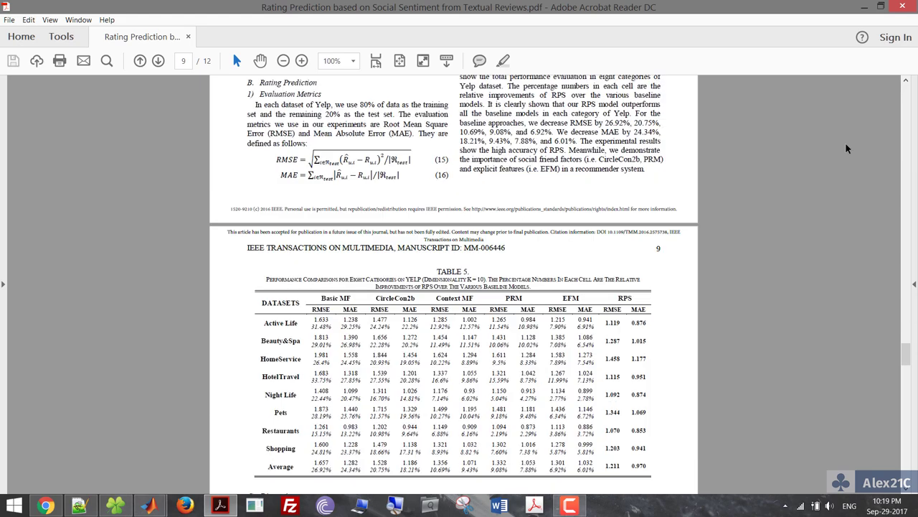
{"action": "scroll", "coordinate": [846, 149], "scroll_direction": "down", "scroll_amount": 20}
{"action": "scroll", "coordinate": [847, 148], "scroll_direction": "down", "scroll_amount": 12}
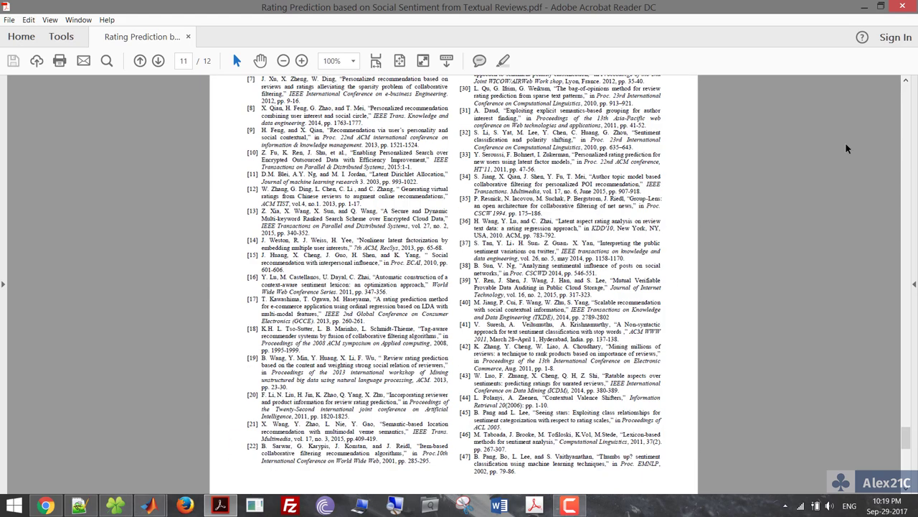
{"action": "scroll", "coordinate": [847, 148], "scroll_direction": "down", "scroll_amount": 6}
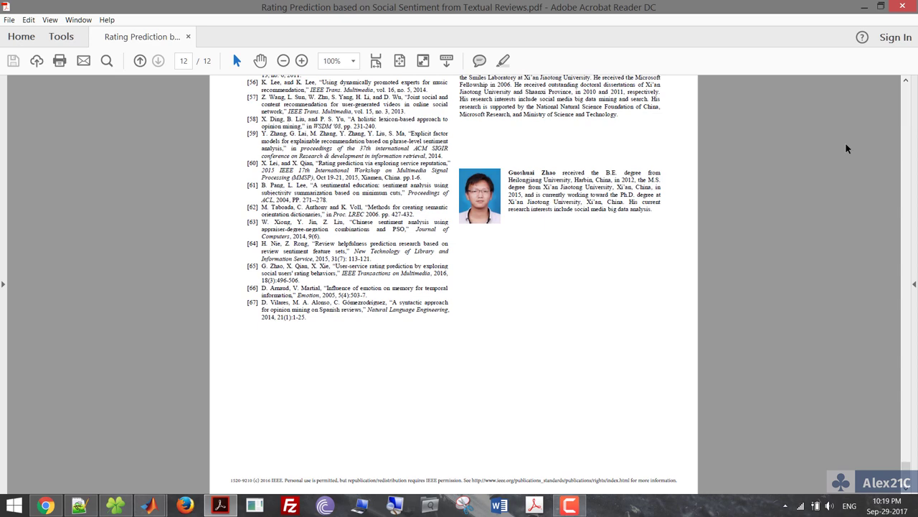
{"action": "key", "text": "Home"}
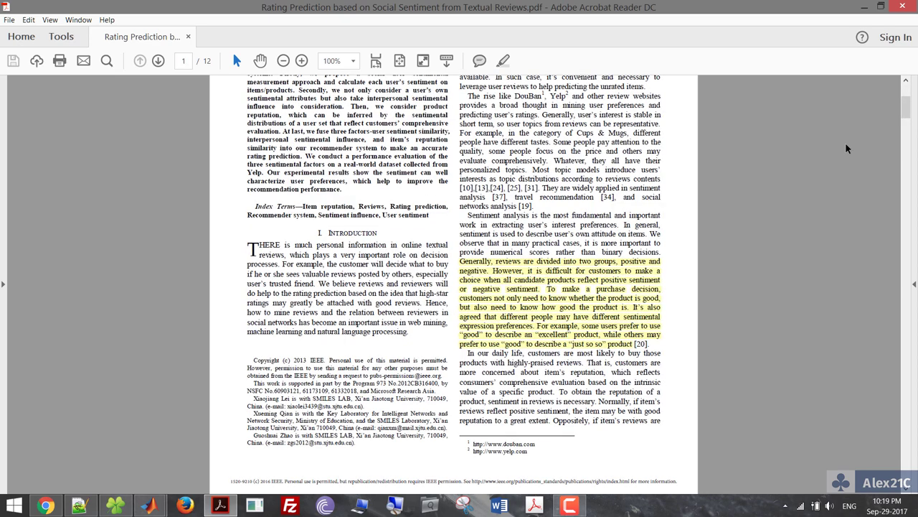
{"action": "scroll", "coordinate": [847, 149], "scroll_direction": "up", "scroll_amount": 5}
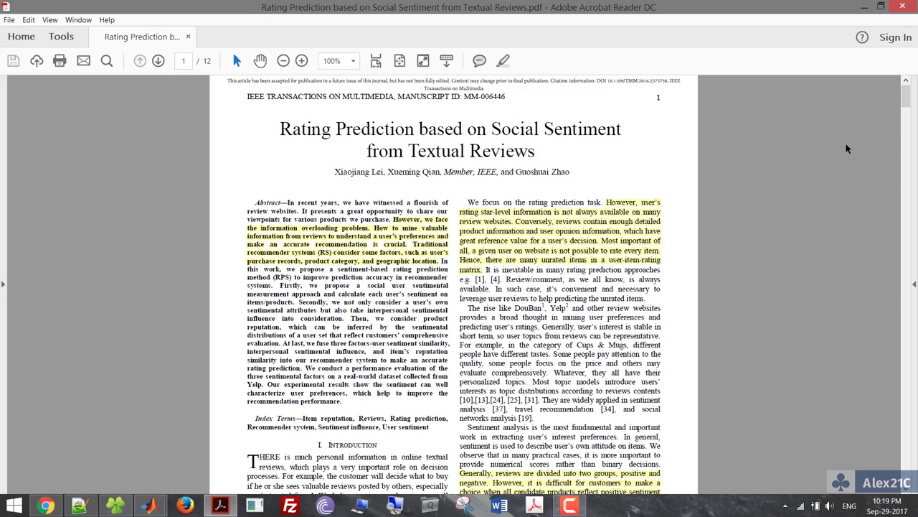
{"action": "left_click", "coordinate": [903, 6]}
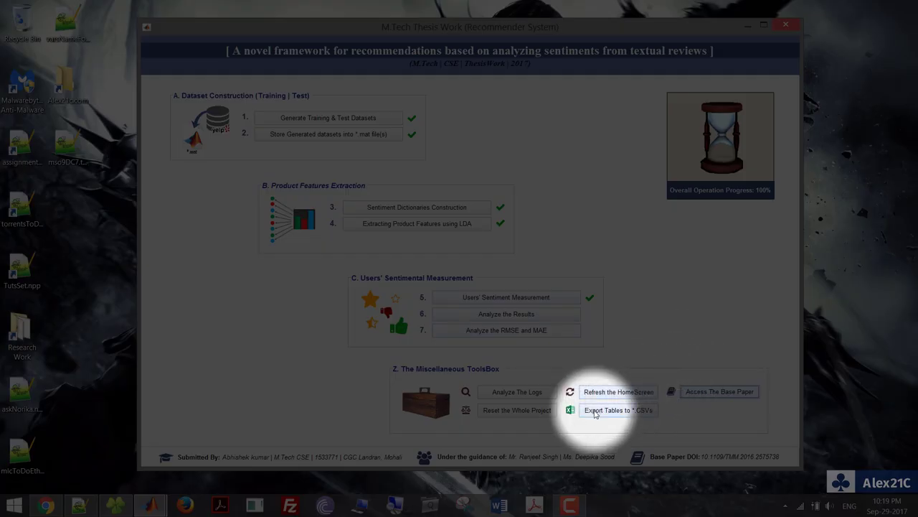
Step: Export the computed score ratings of the reviews as CSV files to the Desktop folder and dismiss the completion message
{"action": "left_click", "coordinate": [594, 413]}
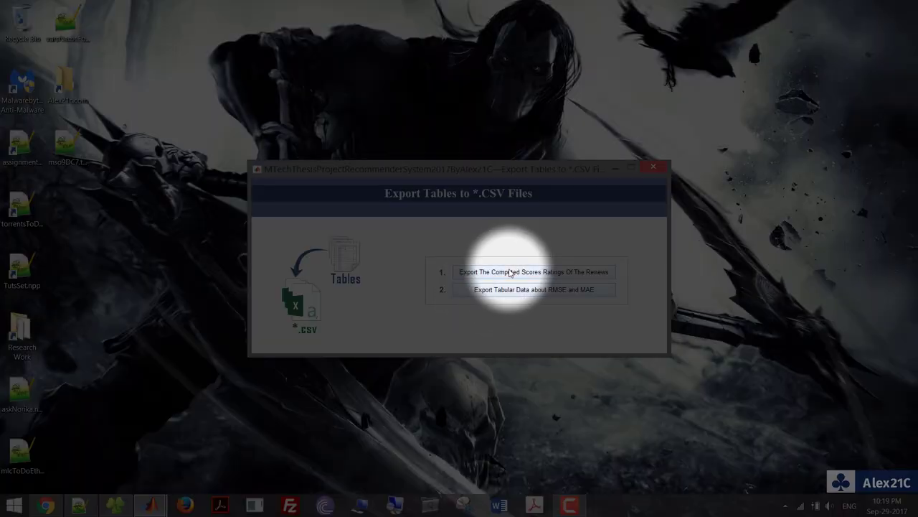
{"action": "left_click", "coordinate": [510, 273]}
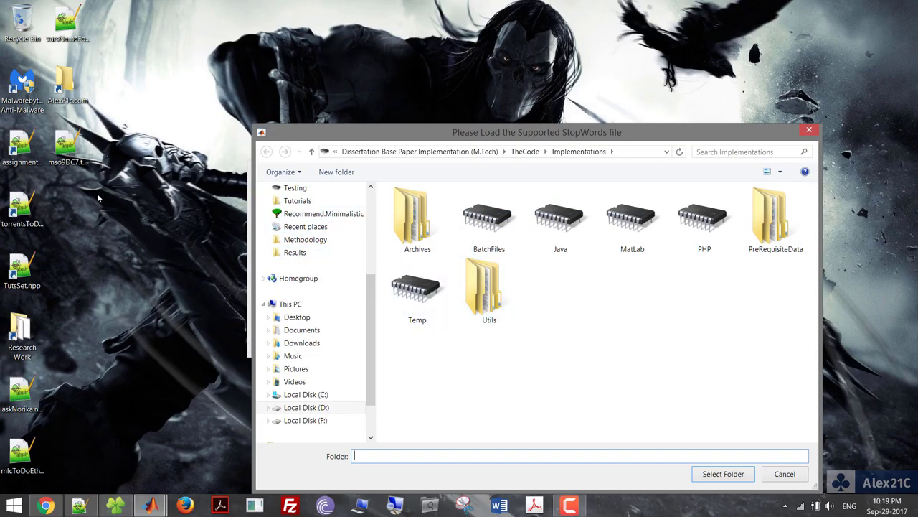
{"action": "left_click", "coordinate": [300, 319]}
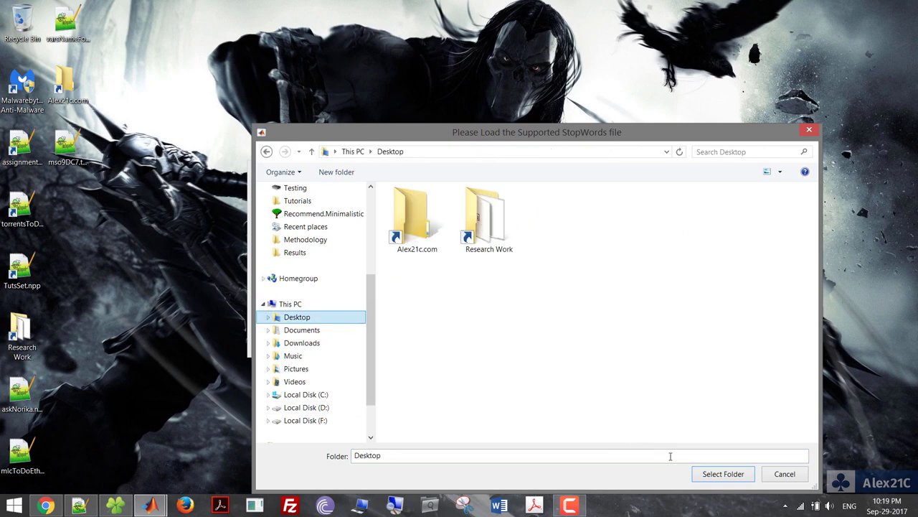
{"action": "left_click", "coordinate": [719, 475]}
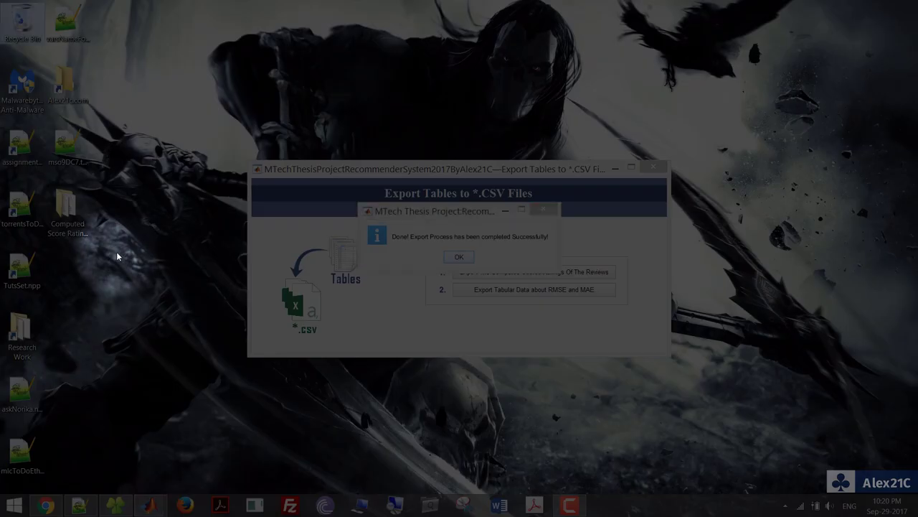
{"action": "left_click", "coordinate": [66, 208]}
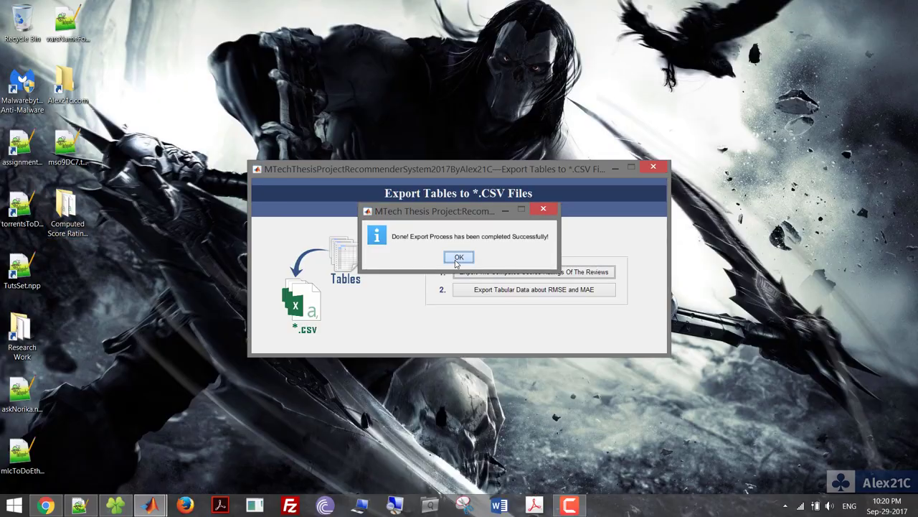
{"action": "left_click", "coordinate": [459, 256]}
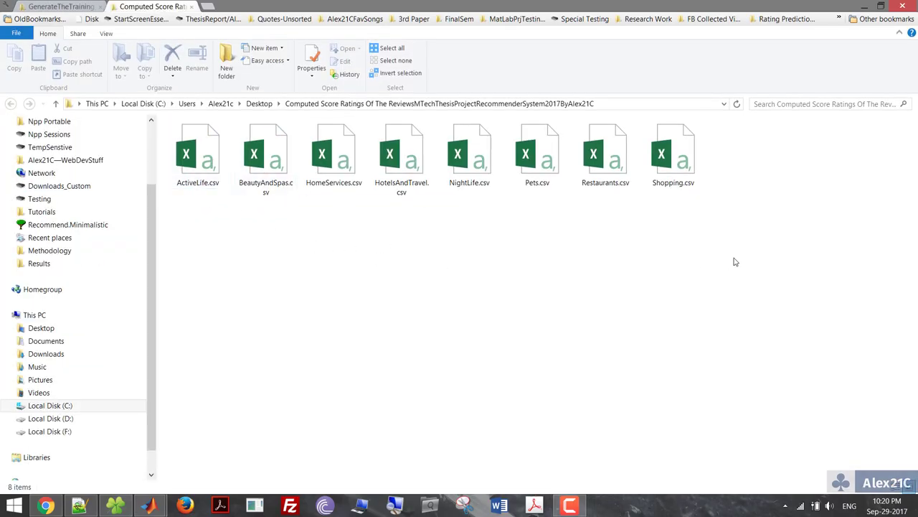
Step: Select all exported CSV files in the Computed Score Ratings folder, clear the selection, and open Restaurants.csv
{"action": "left_click_drag", "start_coordinate": [734, 261], "coordinate": [182, 131]}
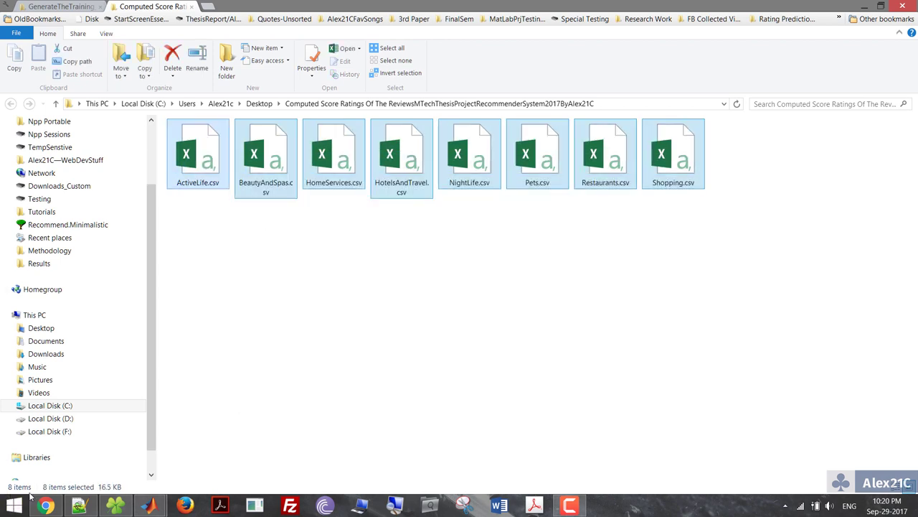
{"action": "left_click", "coordinate": [303, 282]}
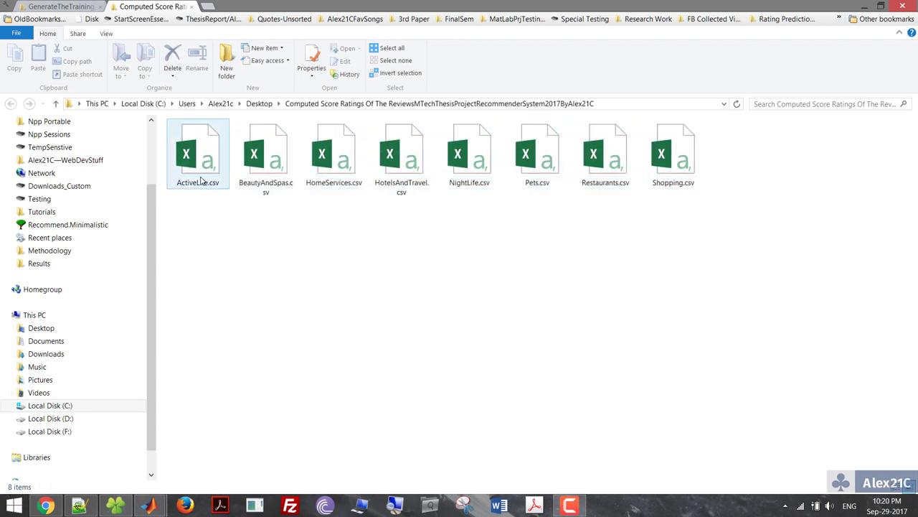
{"action": "left_click", "coordinate": [606, 162]}
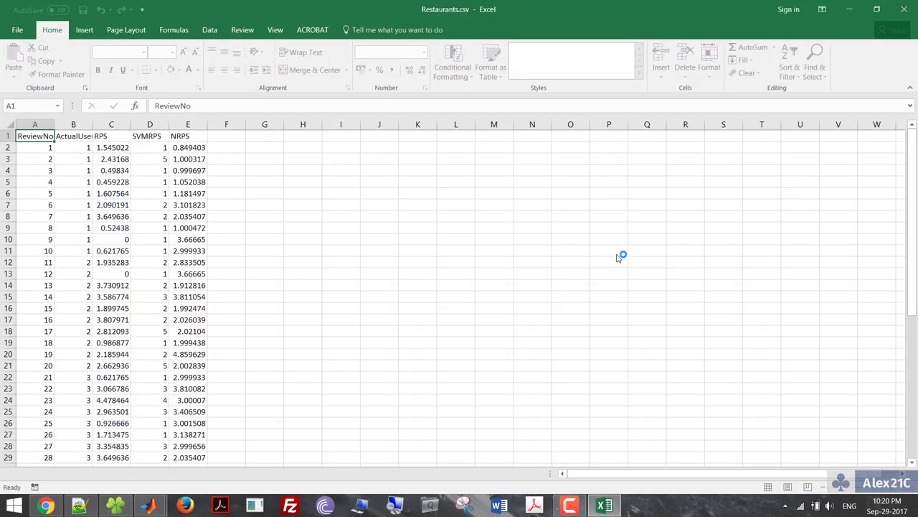
Step: Fit the ActualUserSupplied column to its contents, review the Restaurants ratings down to row 51, and close the file without saving
{"action": "double_click", "coordinate": [92, 124]}
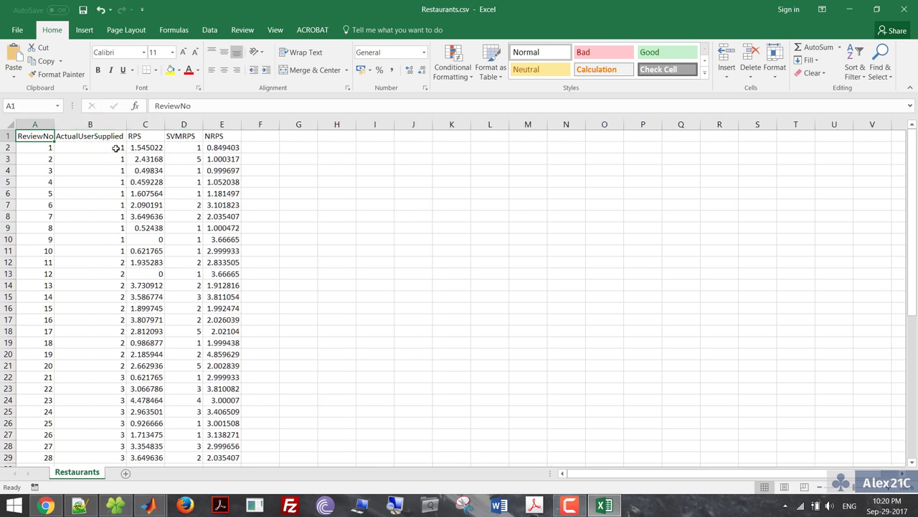
{"action": "left_click_drag", "start_coordinate": [115, 148], "coordinate": [219, 308]}
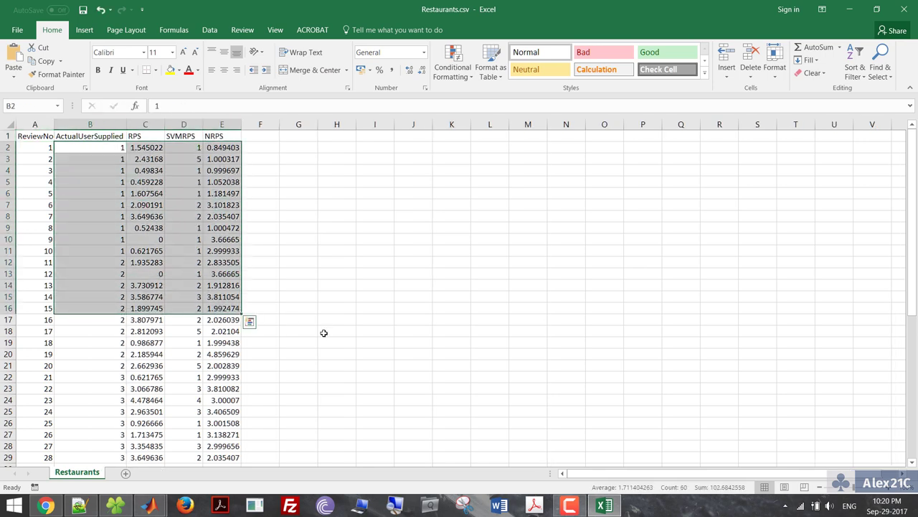
{"action": "scroll", "coordinate": [323, 333], "scroll_direction": "down", "scroll_amount": 12}
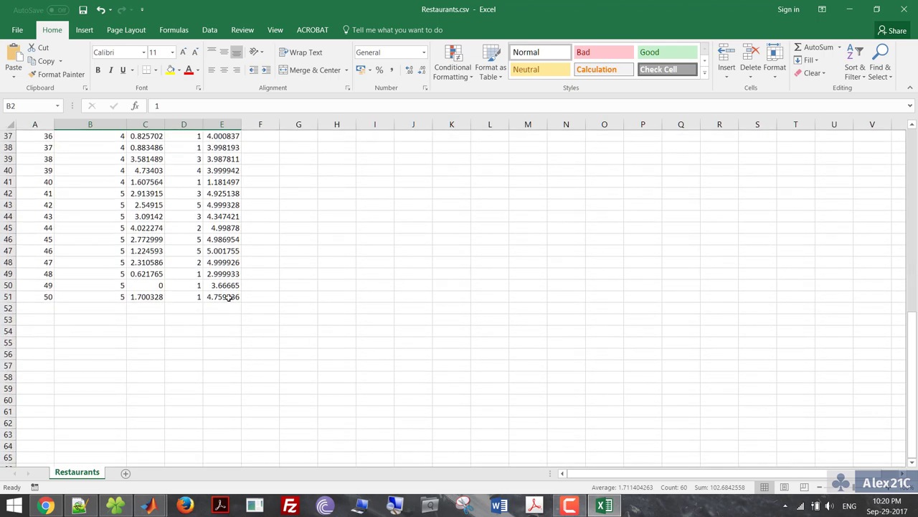
{"action": "left_click_drag", "start_coordinate": [228, 297], "coordinate": [79, 196]}
{"action": "left_click", "coordinate": [358, 254]}
{"action": "scroll", "coordinate": [358, 255], "scroll_direction": "up", "scroll_amount": 12}
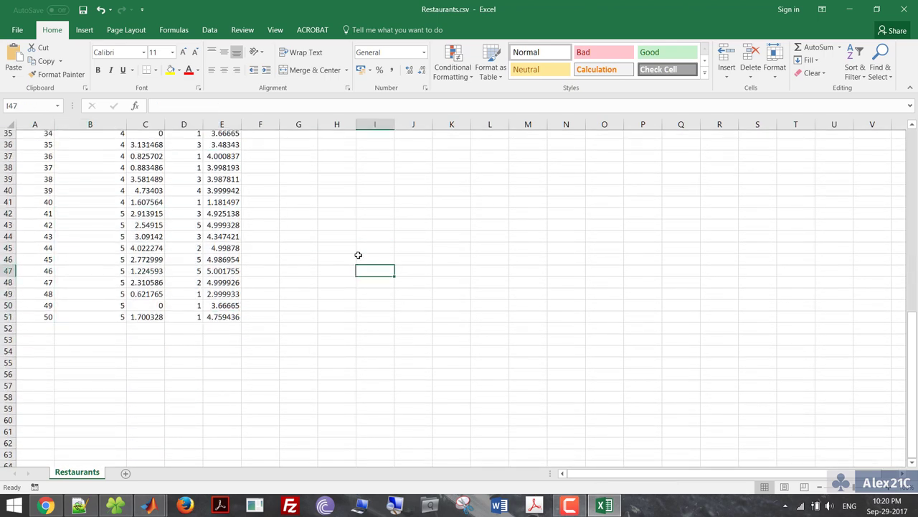
{"action": "left_click", "coordinate": [905, 7]}
{"action": "left_click", "coordinate": [455, 266]}
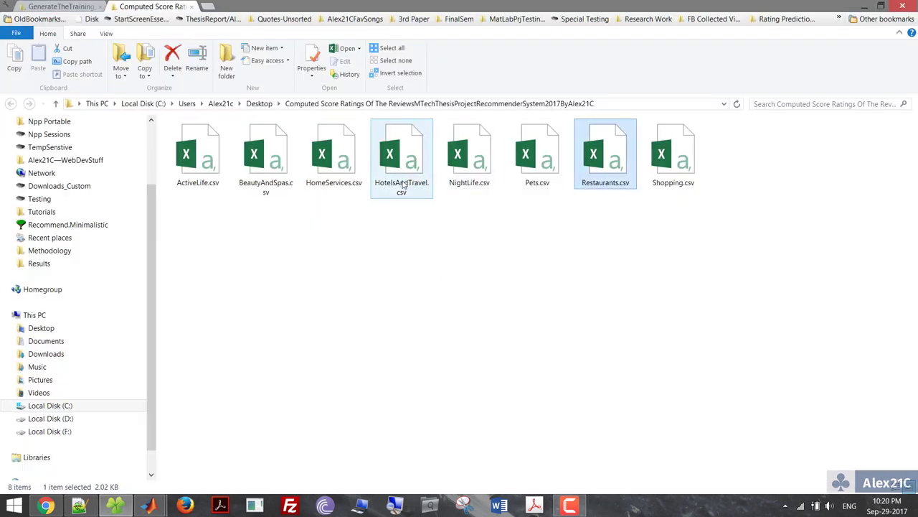
Step: Open HomeServices.csv and fit the ActualUserSupplied and ReviewNo columns to their contents
{"action": "left_click", "coordinate": [326, 172]}
{"action": "double_click", "coordinate": [327, 173]}
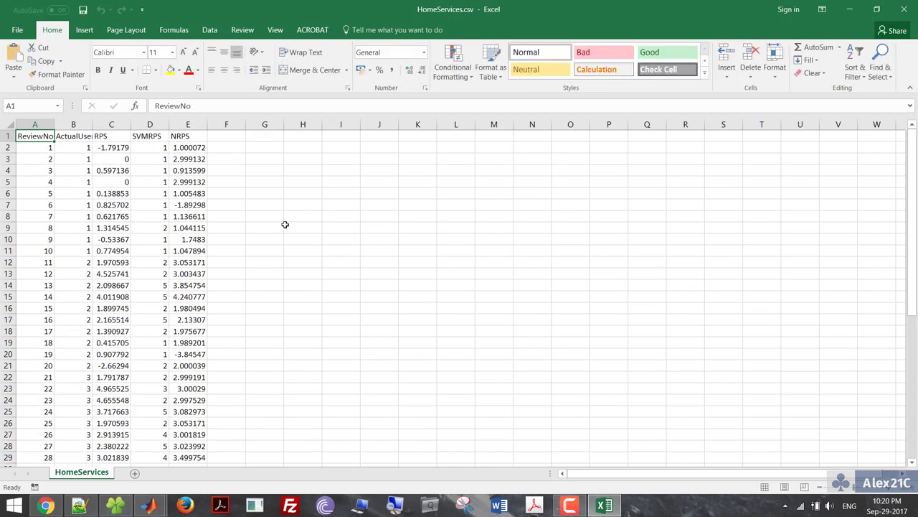
{"action": "double_click", "coordinate": [93, 124]}
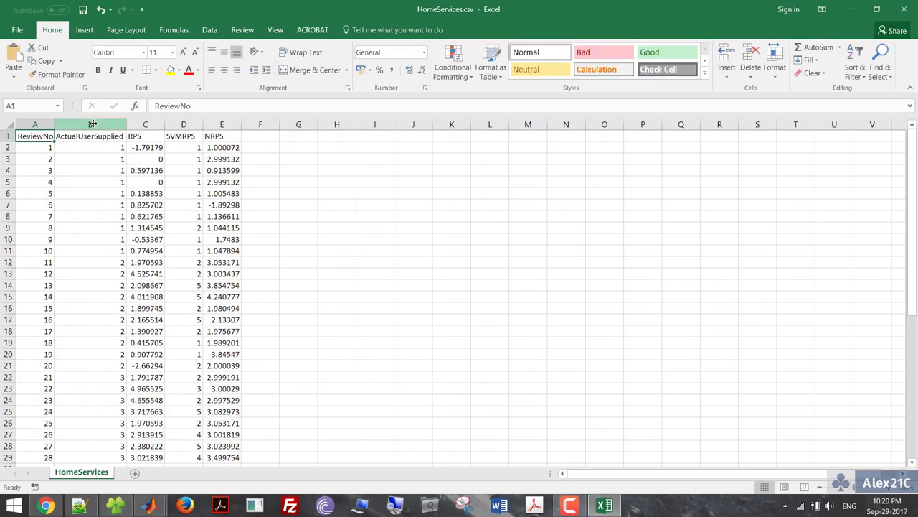
{"action": "double_click", "coordinate": [53, 124]}
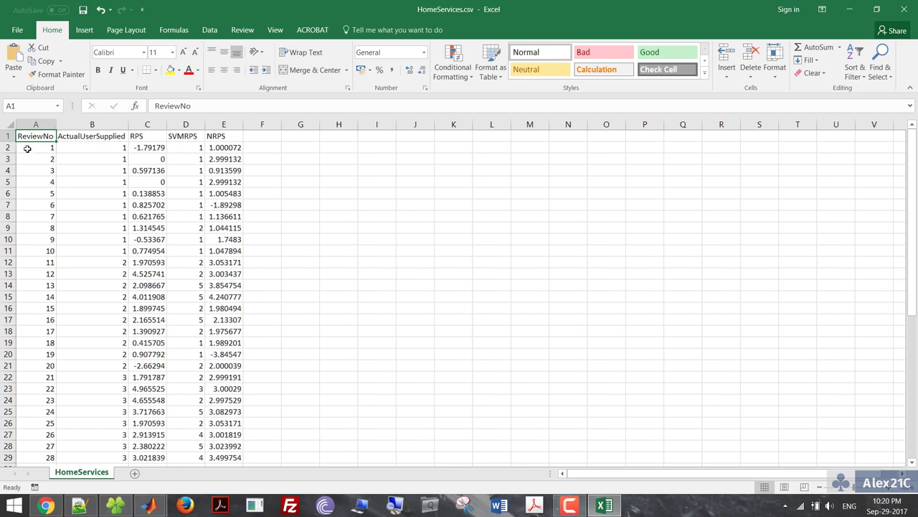
Step: Select the HomeServices data from A2 to E51, look it over, and close the file without saving
{"action": "left_click_drag", "start_coordinate": [27, 149], "coordinate": [237, 476]}
{"action": "scroll", "coordinate": [359, 337], "scroll_direction": "down", "scroll_amount": 5}
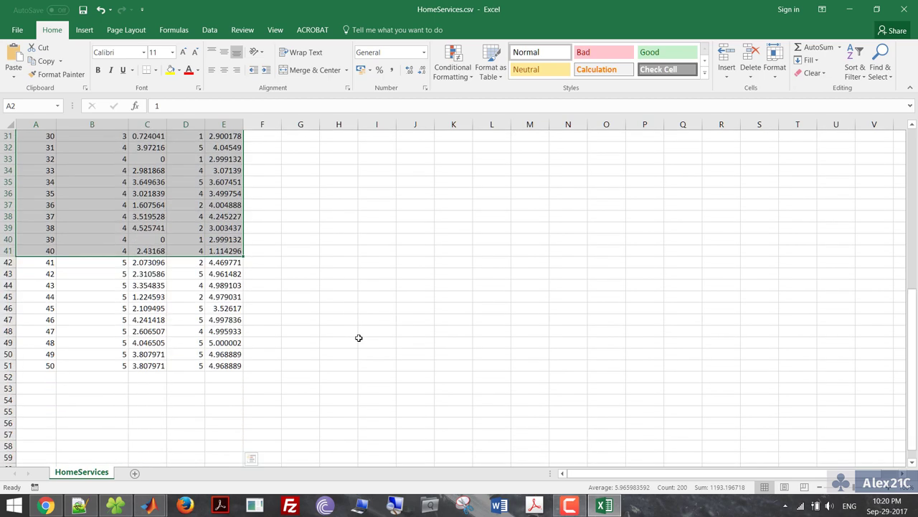
{"action": "left_click", "coordinate": [242, 366], "text": "shift"}
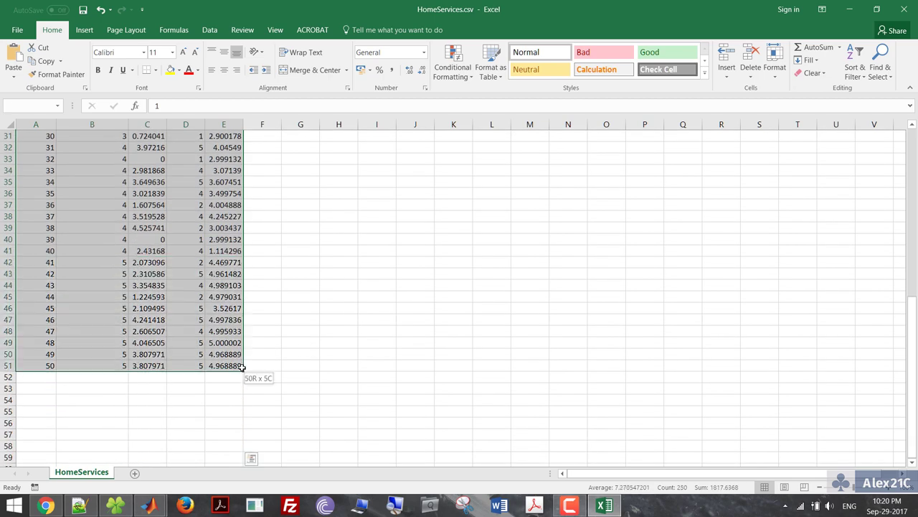
{"action": "scroll", "coordinate": [338, 327], "scroll_direction": "up", "scroll_amount": 3}
{"action": "scroll", "coordinate": [341, 323], "scroll_direction": "up", "scroll_amount": 7}
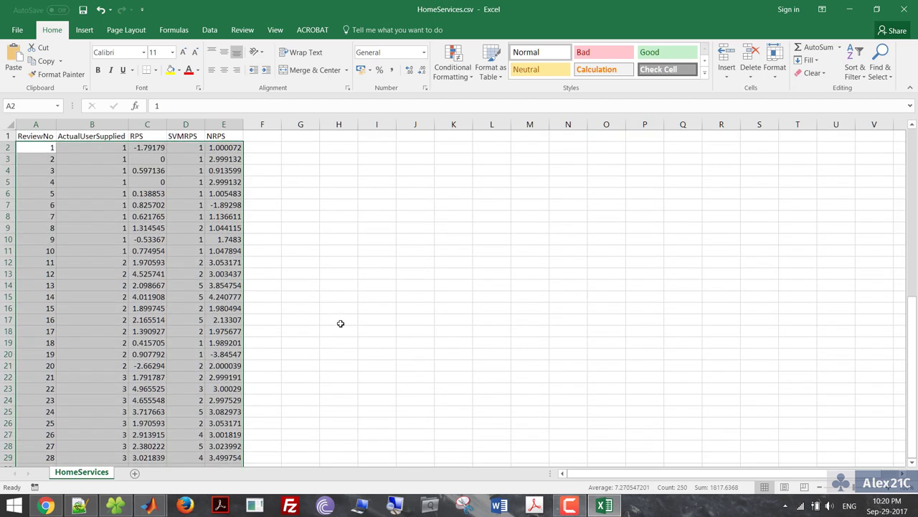
{"action": "left_click", "coordinate": [904, 10]}
{"action": "left_click", "coordinate": [463, 266]}
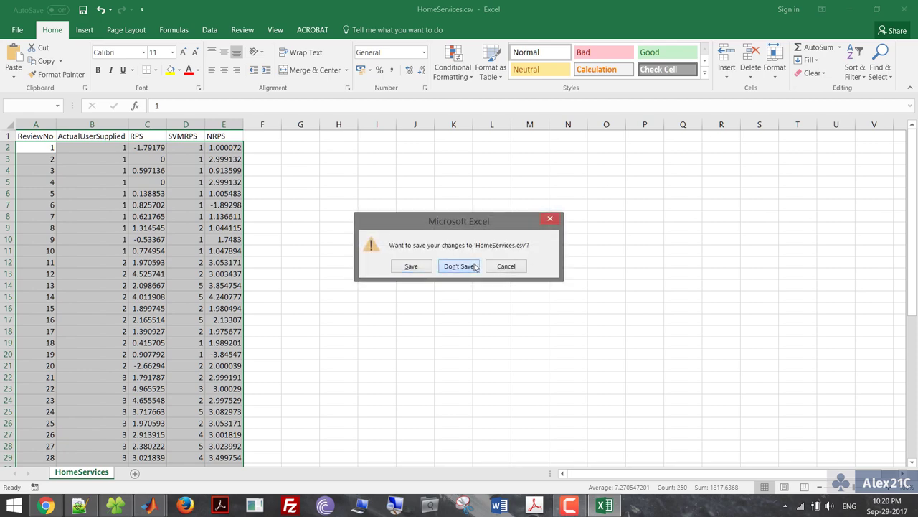
Step: Export the tabular data about RMSE and MAE to the Desktop and dismiss the completion message
{"action": "left_click", "coordinate": [867, 6]}
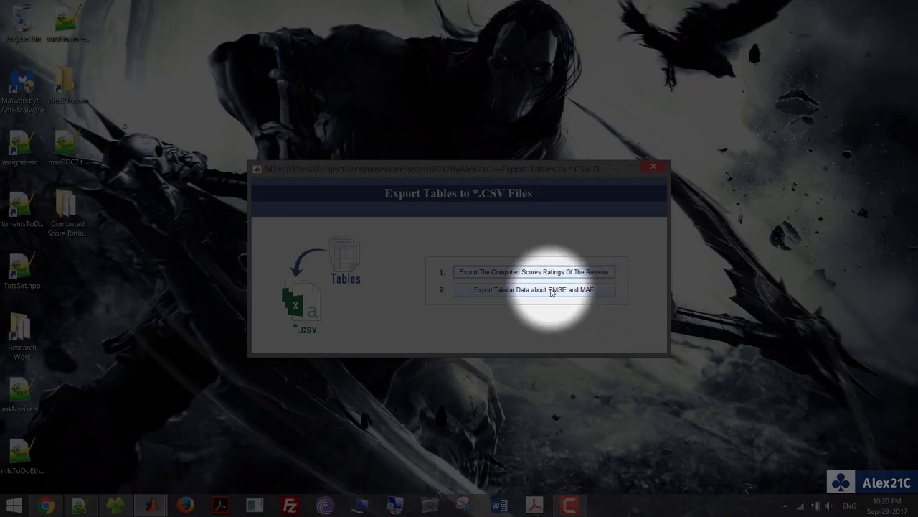
{"action": "left_click", "coordinate": [552, 291]}
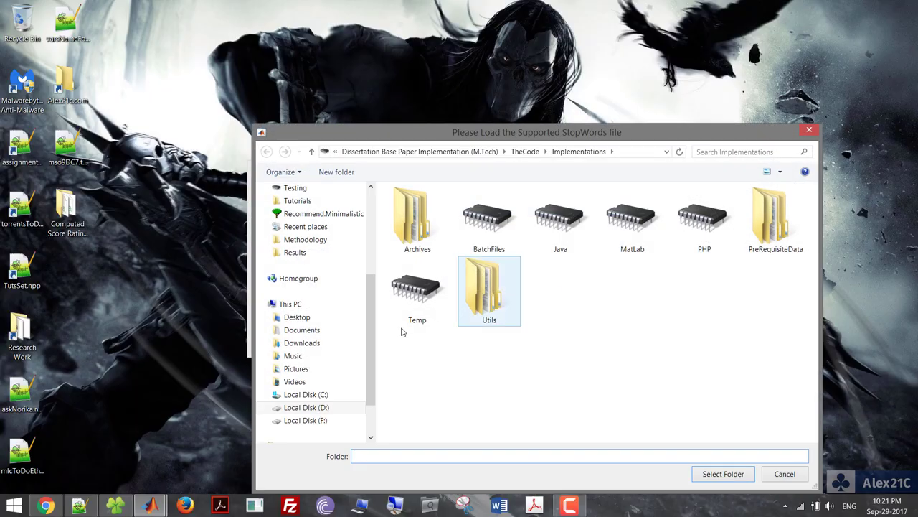
{"action": "left_click", "coordinate": [308, 318]}
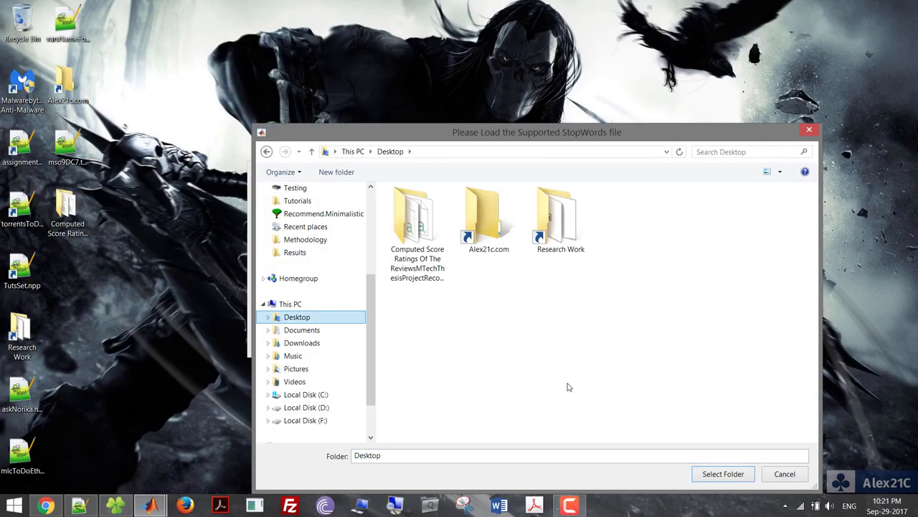
{"action": "left_click", "coordinate": [726, 475]}
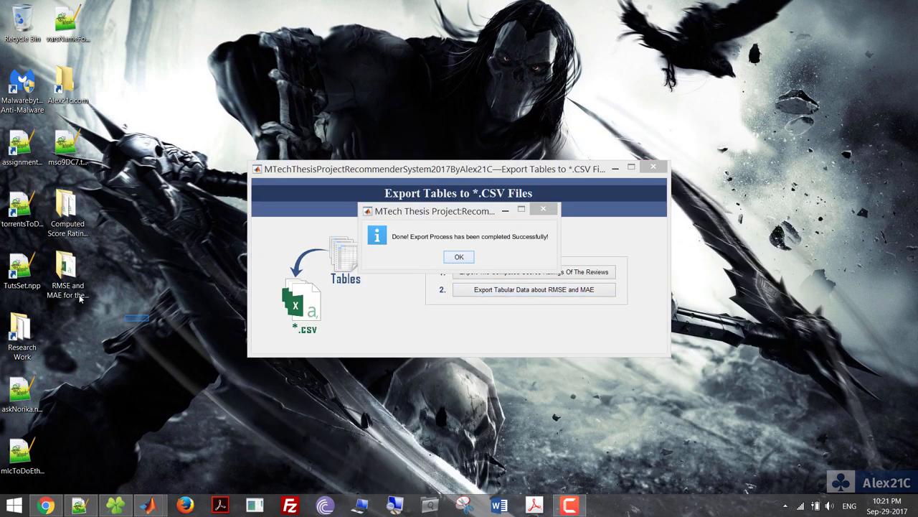
{"action": "left_click_drag", "start_coordinate": [149, 320], "coordinate": [60, 279]}
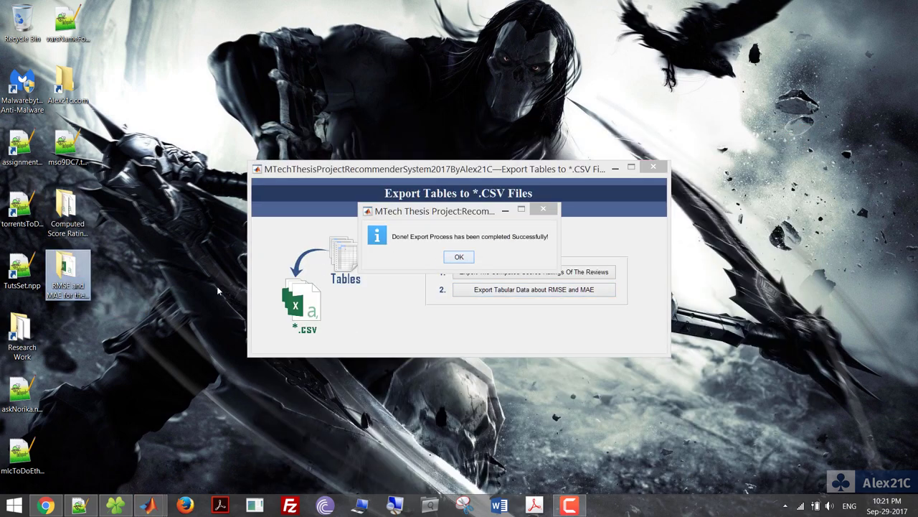
{"action": "left_click", "coordinate": [401, 266]}
{"action": "left_click", "coordinate": [466, 259]}
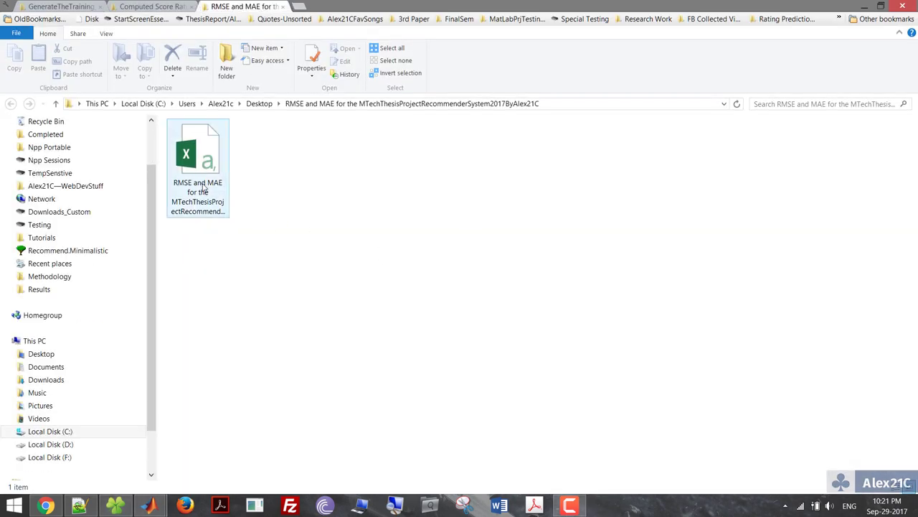
Step: Open the CSV file in the exported RMSE and MAE folder and fit columns A through G to their contents
{"action": "left_click", "coordinate": [203, 186]}
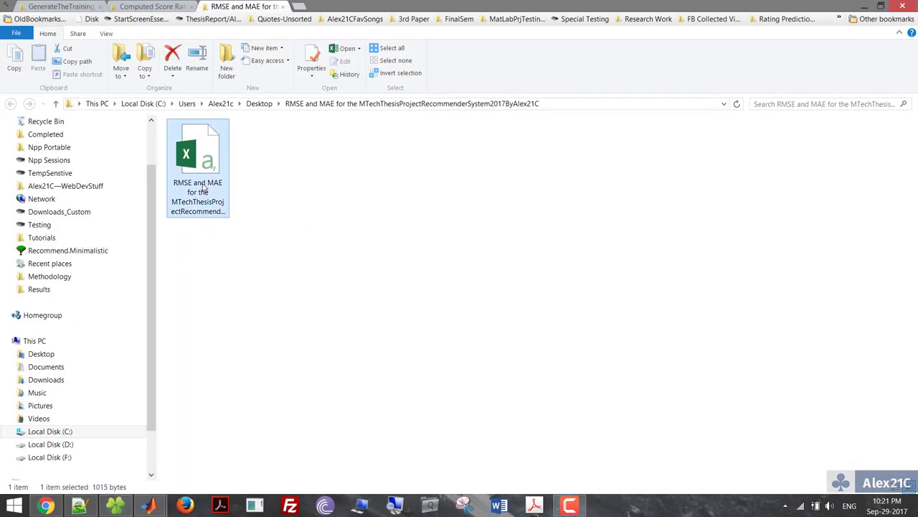
{"action": "double_click", "coordinate": [203, 186]}
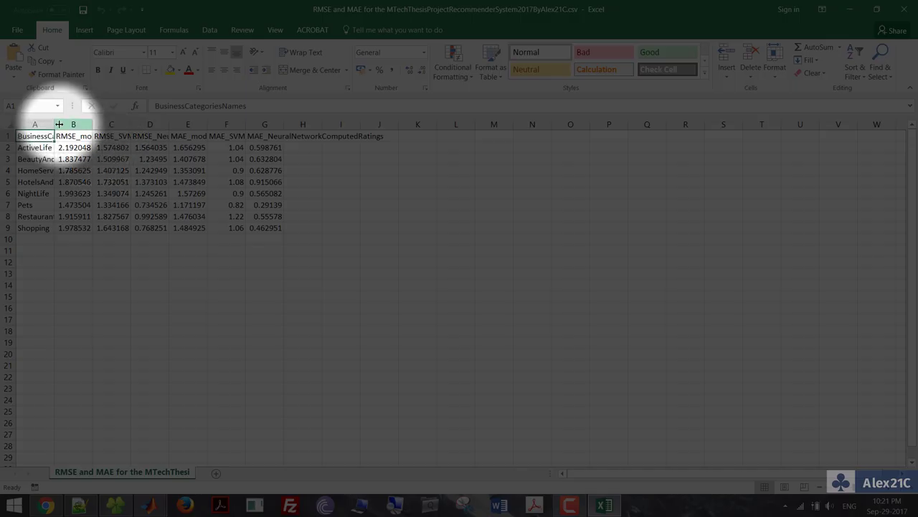
{"action": "double_click", "coordinate": [54, 125]}
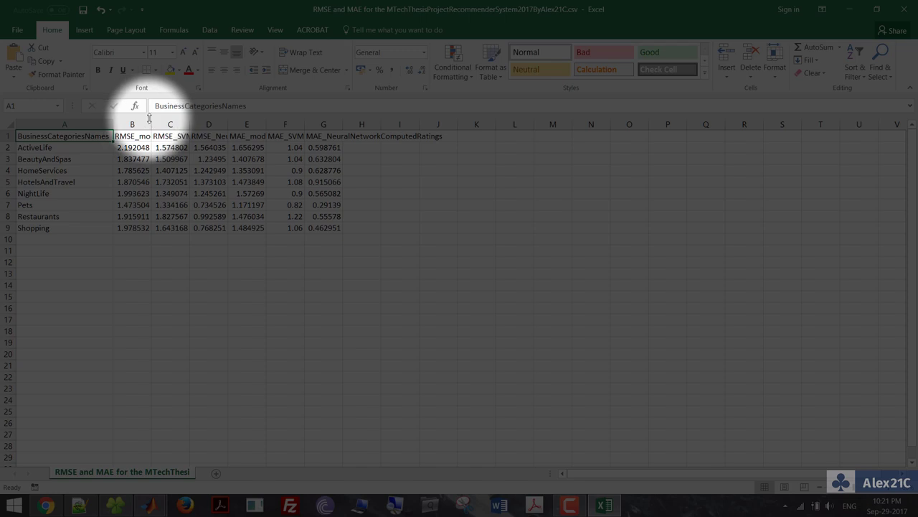
{"action": "double_click", "coordinate": [151, 120]}
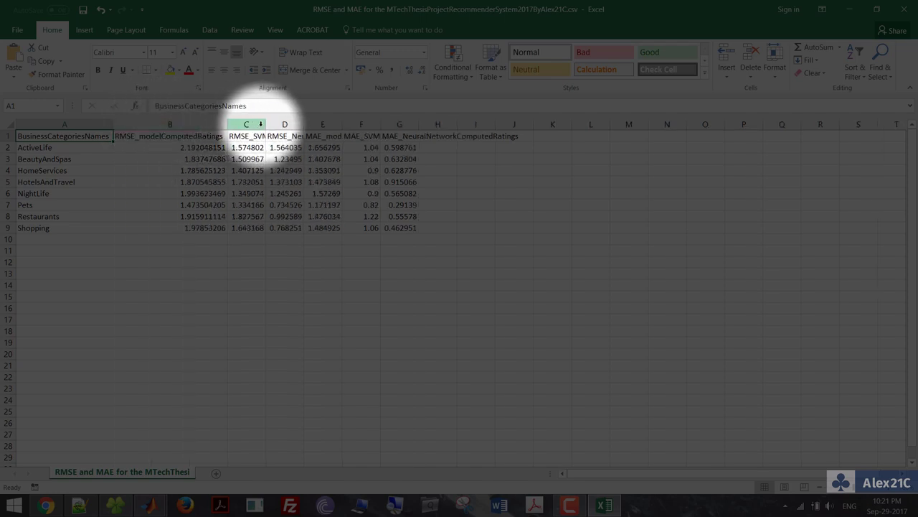
{"action": "double_click", "coordinate": [265, 125]}
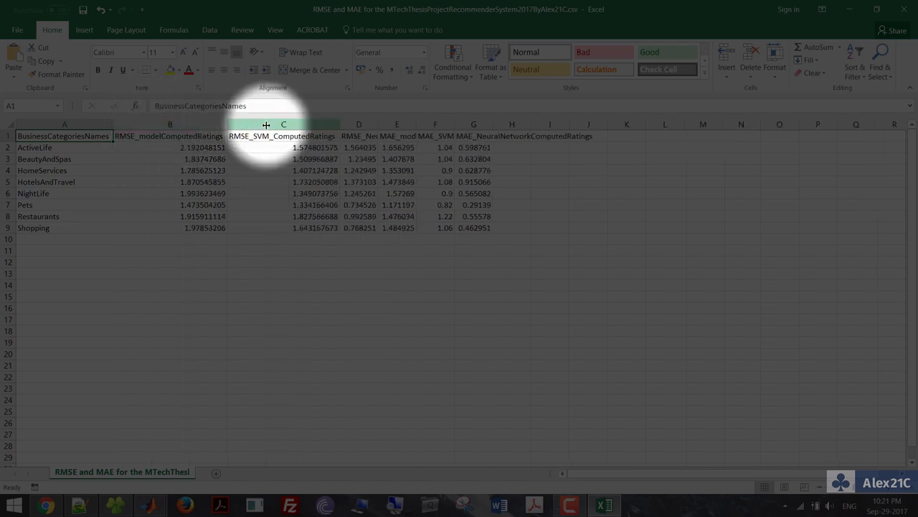
{"action": "double_click", "coordinate": [378, 123]}
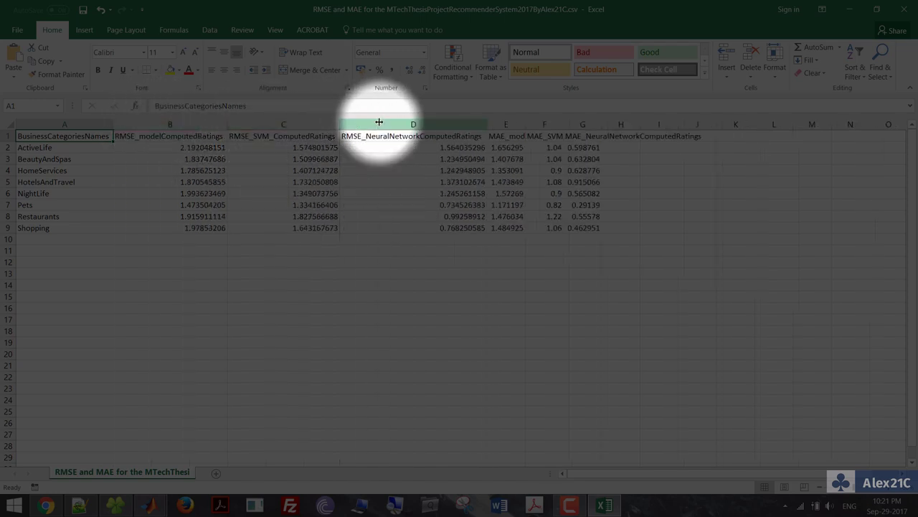
{"action": "double_click", "coordinate": [524, 124]}
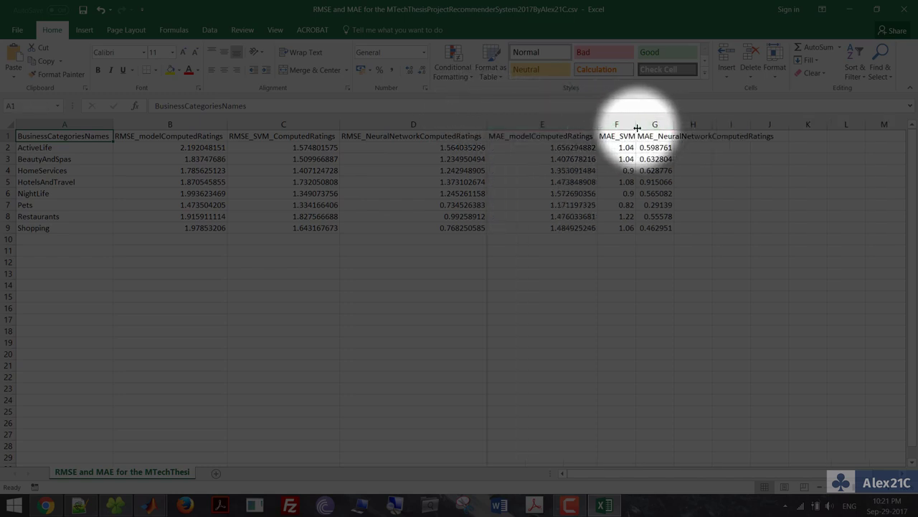
{"action": "double_click", "coordinate": [637, 128]}
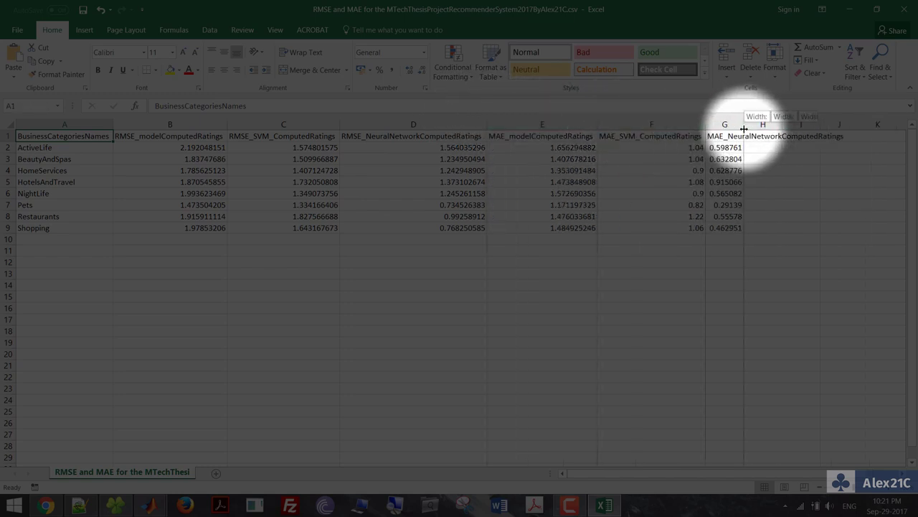
{"action": "double_click", "coordinate": [744, 128]}
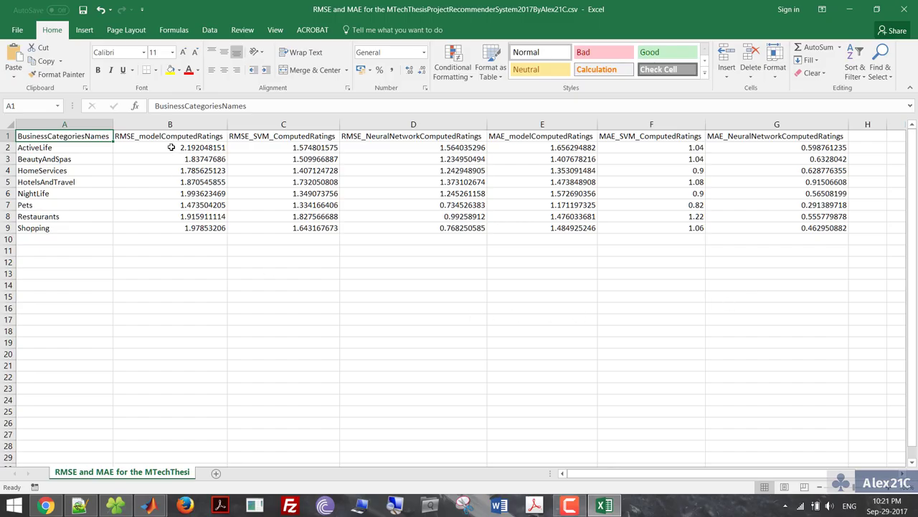
Step: Review the error values in B2:G9 and the category names in A2:A9, then close the file without saving and its folder window
{"action": "left_click_drag", "start_coordinate": [170, 147], "coordinate": [758, 227]}
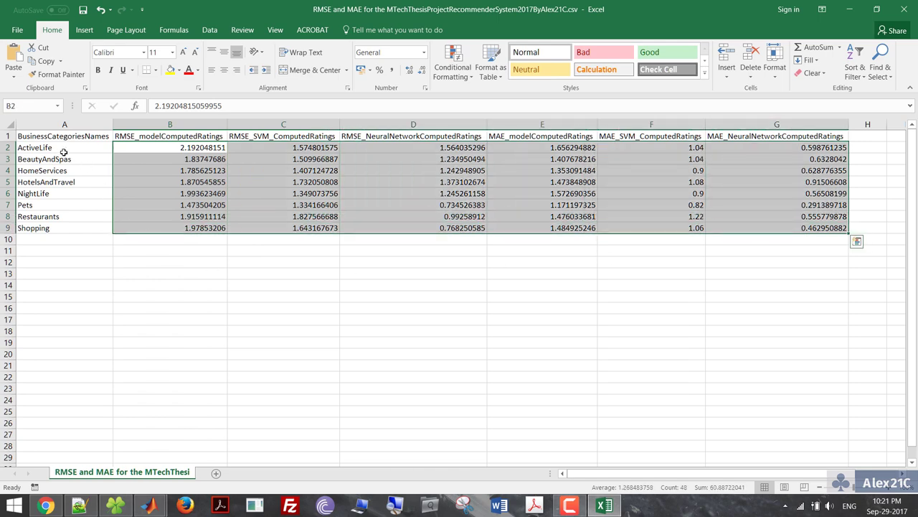
{"action": "left_click_drag", "start_coordinate": [64, 153], "coordinate": [67, 230]}
{"action": "left_click", "coordinate": [228, 261]}
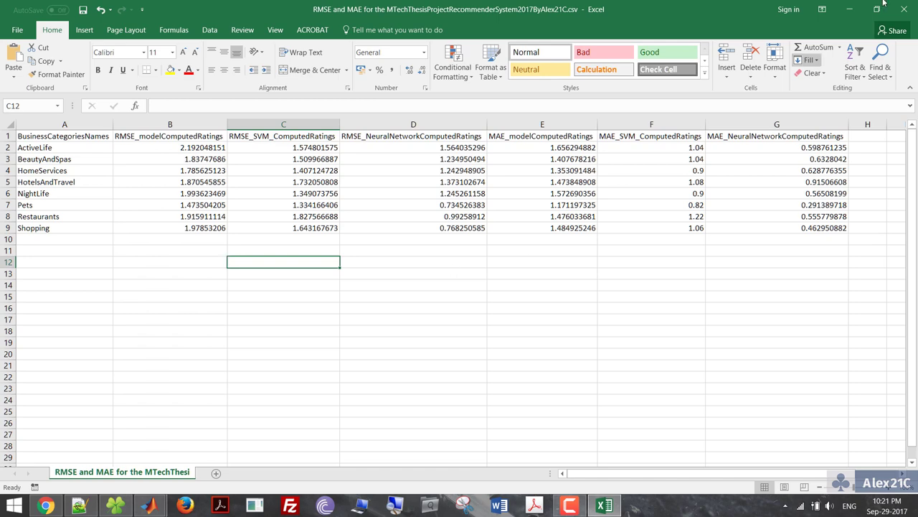
{"action": "left_click", "coordinate": [903, 10]}
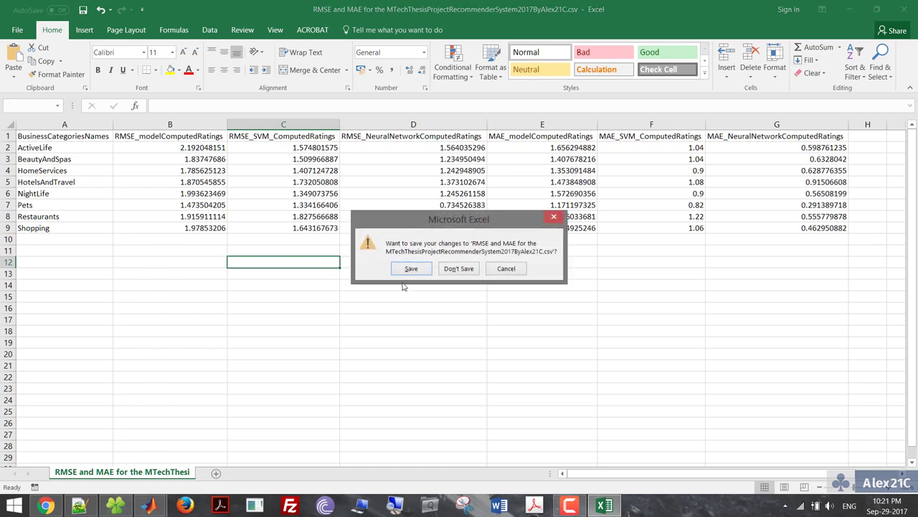
{"action": "left_click", "coordinate": [453, 267]}
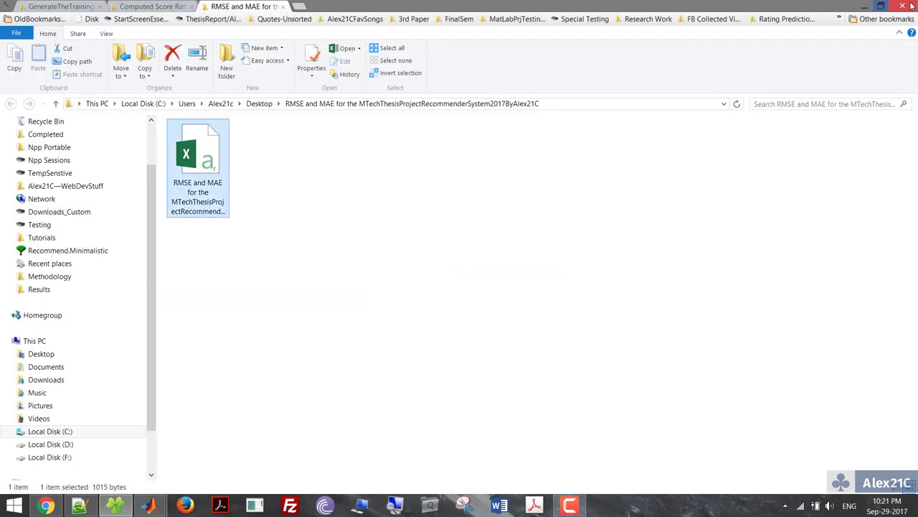
{"action": "left_click", "coordinate": [902, 6]}
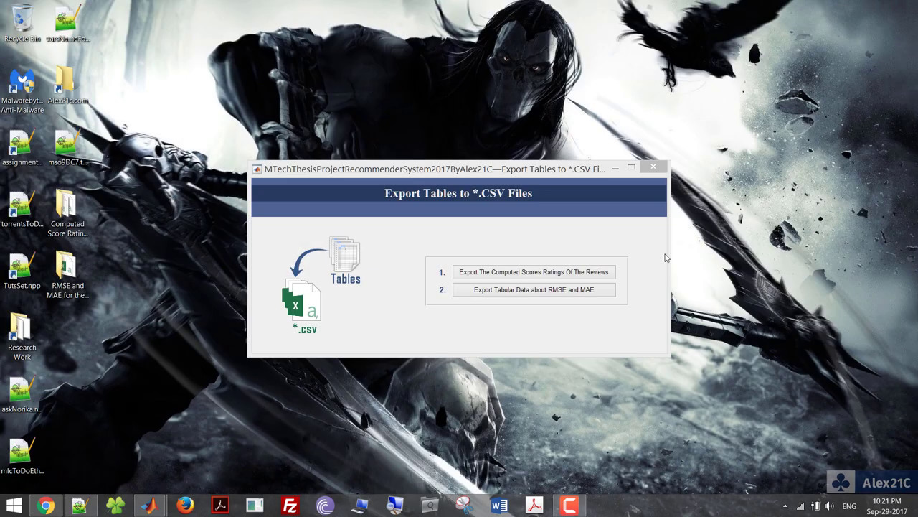
Step: Close the CSV export window, reset the whole project to defaults, and dismiss the message after checking the stage statuses
{"action": "left_click", "coordinate": [662, 168]}
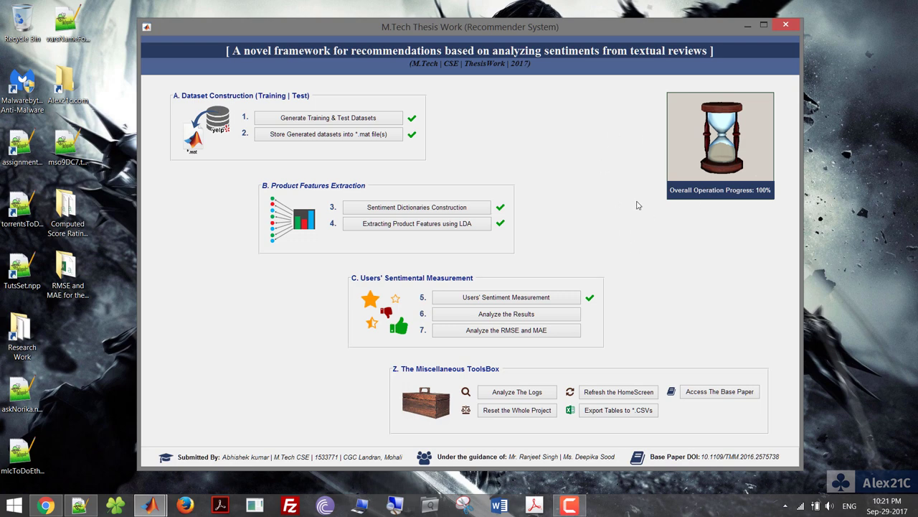
{"action": "mouse_move", "coordinate": [572, 29]}
{"action": "left_mouse_down"}
{"action": "mouse_move", "coordinate": [581, 29]}
{"action": "mouse_move", "coordinate": [571, 25]}
{"action": "left_mouse_up"}
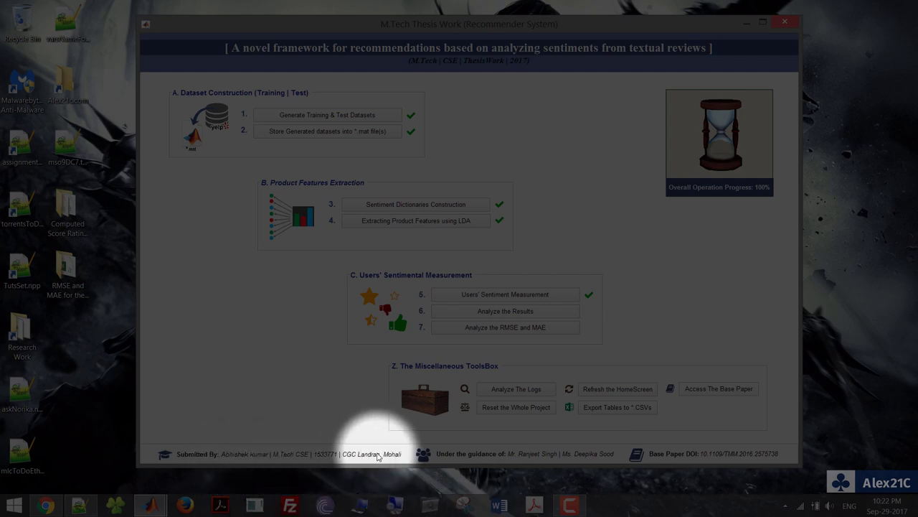
{"action": "left_click", "coordinate": [502, 407]}
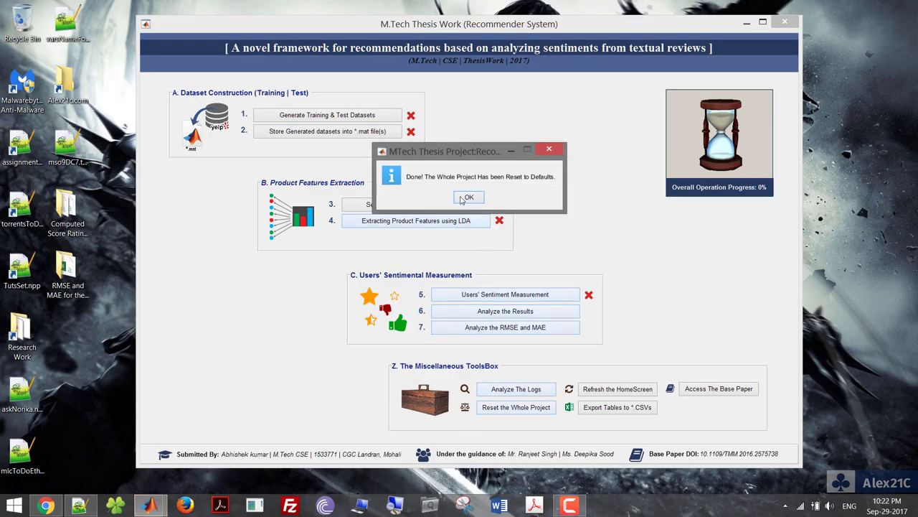
{"action": "left_click_drag", "start_coordinate": [514, 151], "coordinate": [670, 241]}
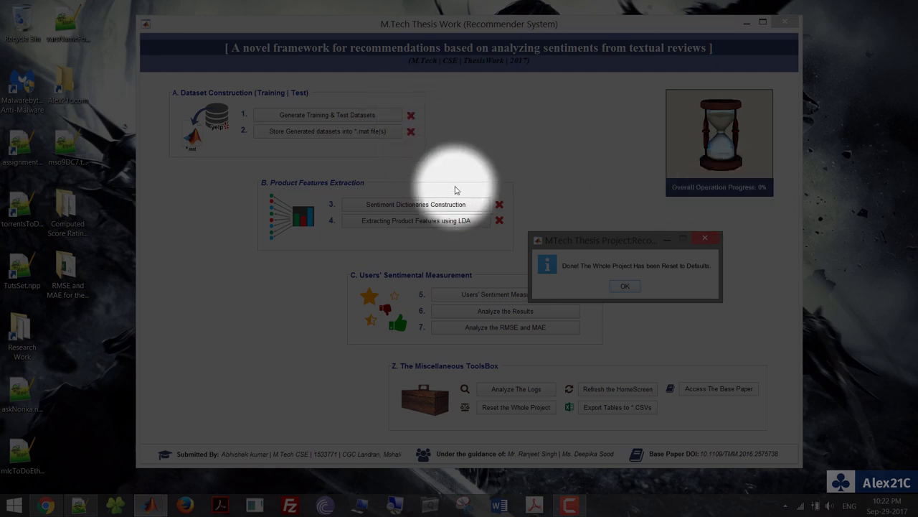
{"action": "left_click_drag", "start_coordinate": [643, 240], "coordinate": [694, 213]}
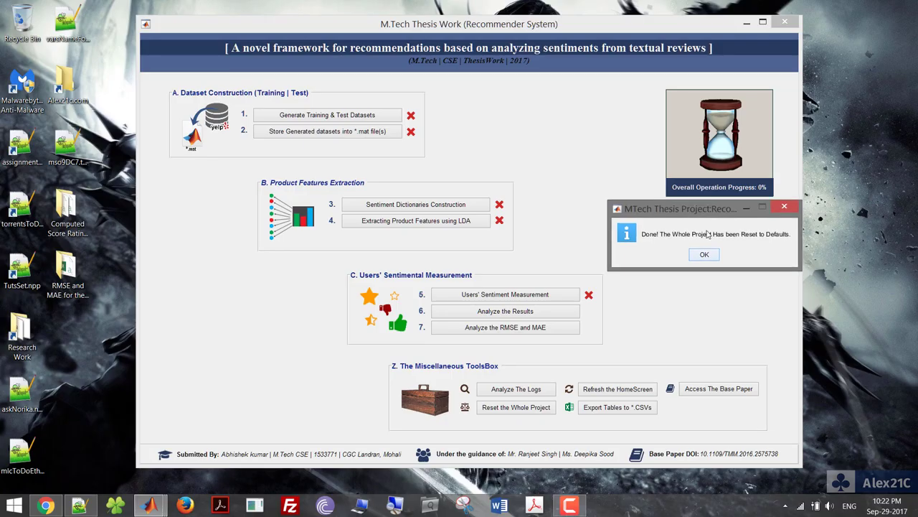
{"action": "left_click", "coordinate": [703, 257]}
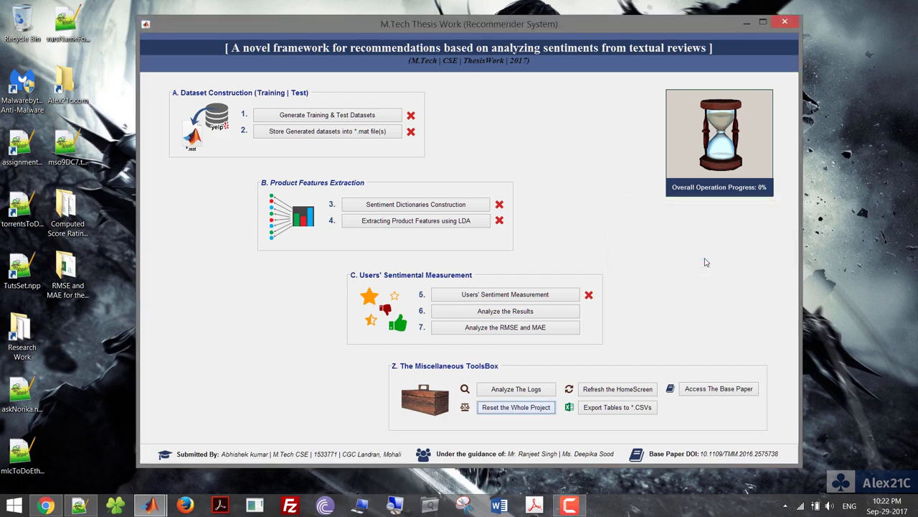
Step: Close the recommender system window and quit MATLAB with the exit command
{"action": "left_click", "coordinate": [786, 25]}
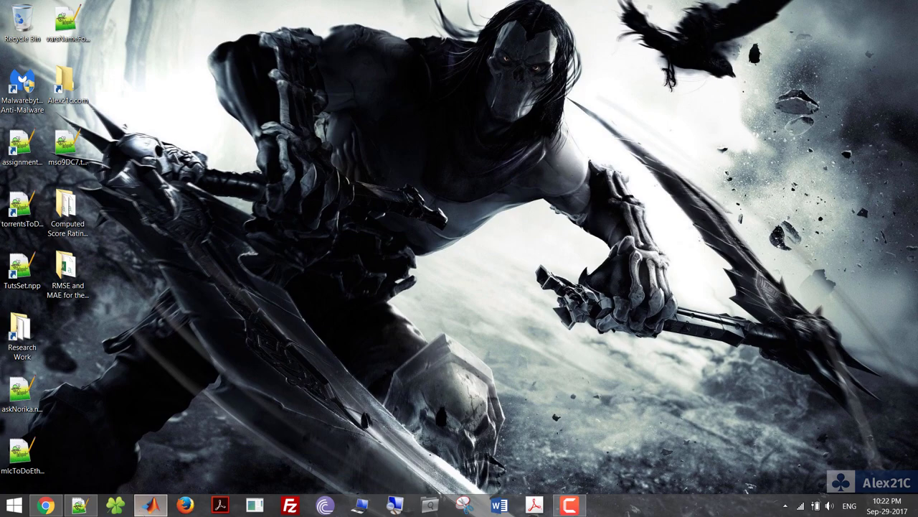
{"action": "left_click", "coordinate": [142, 507]}
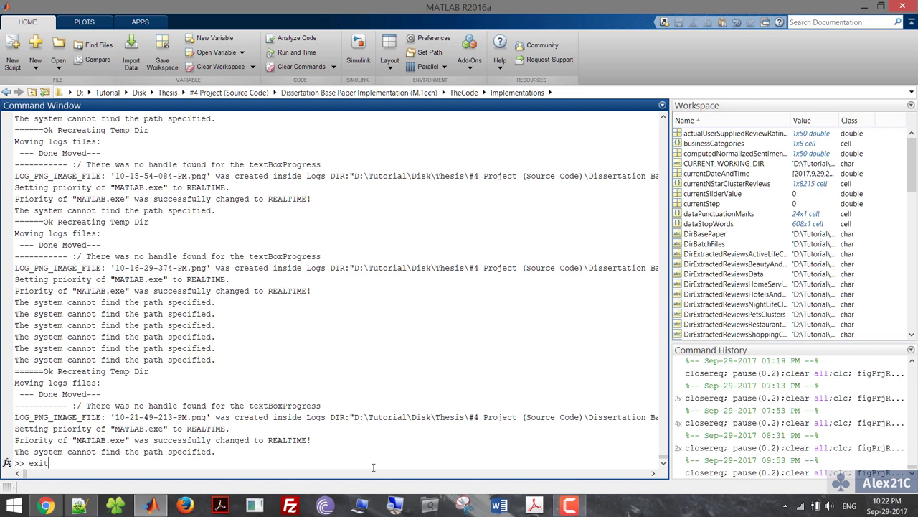
{"action": "key", "text": "Return"}
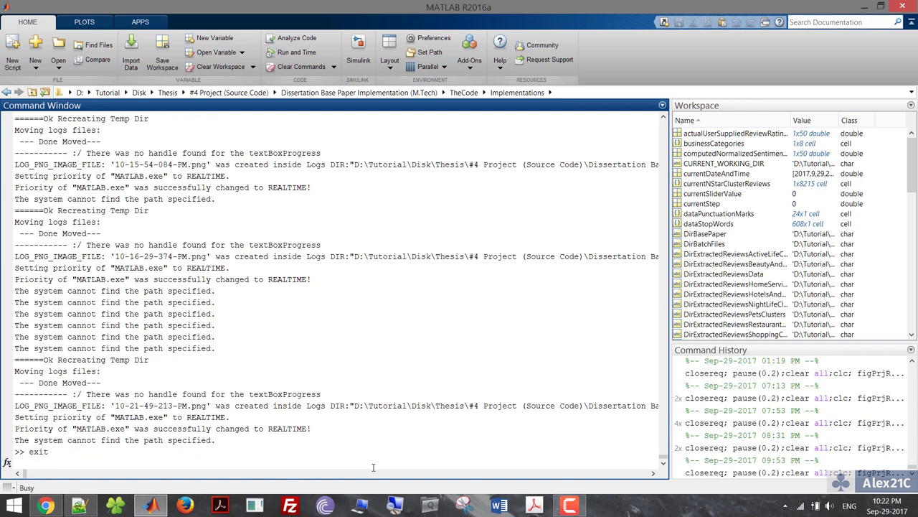